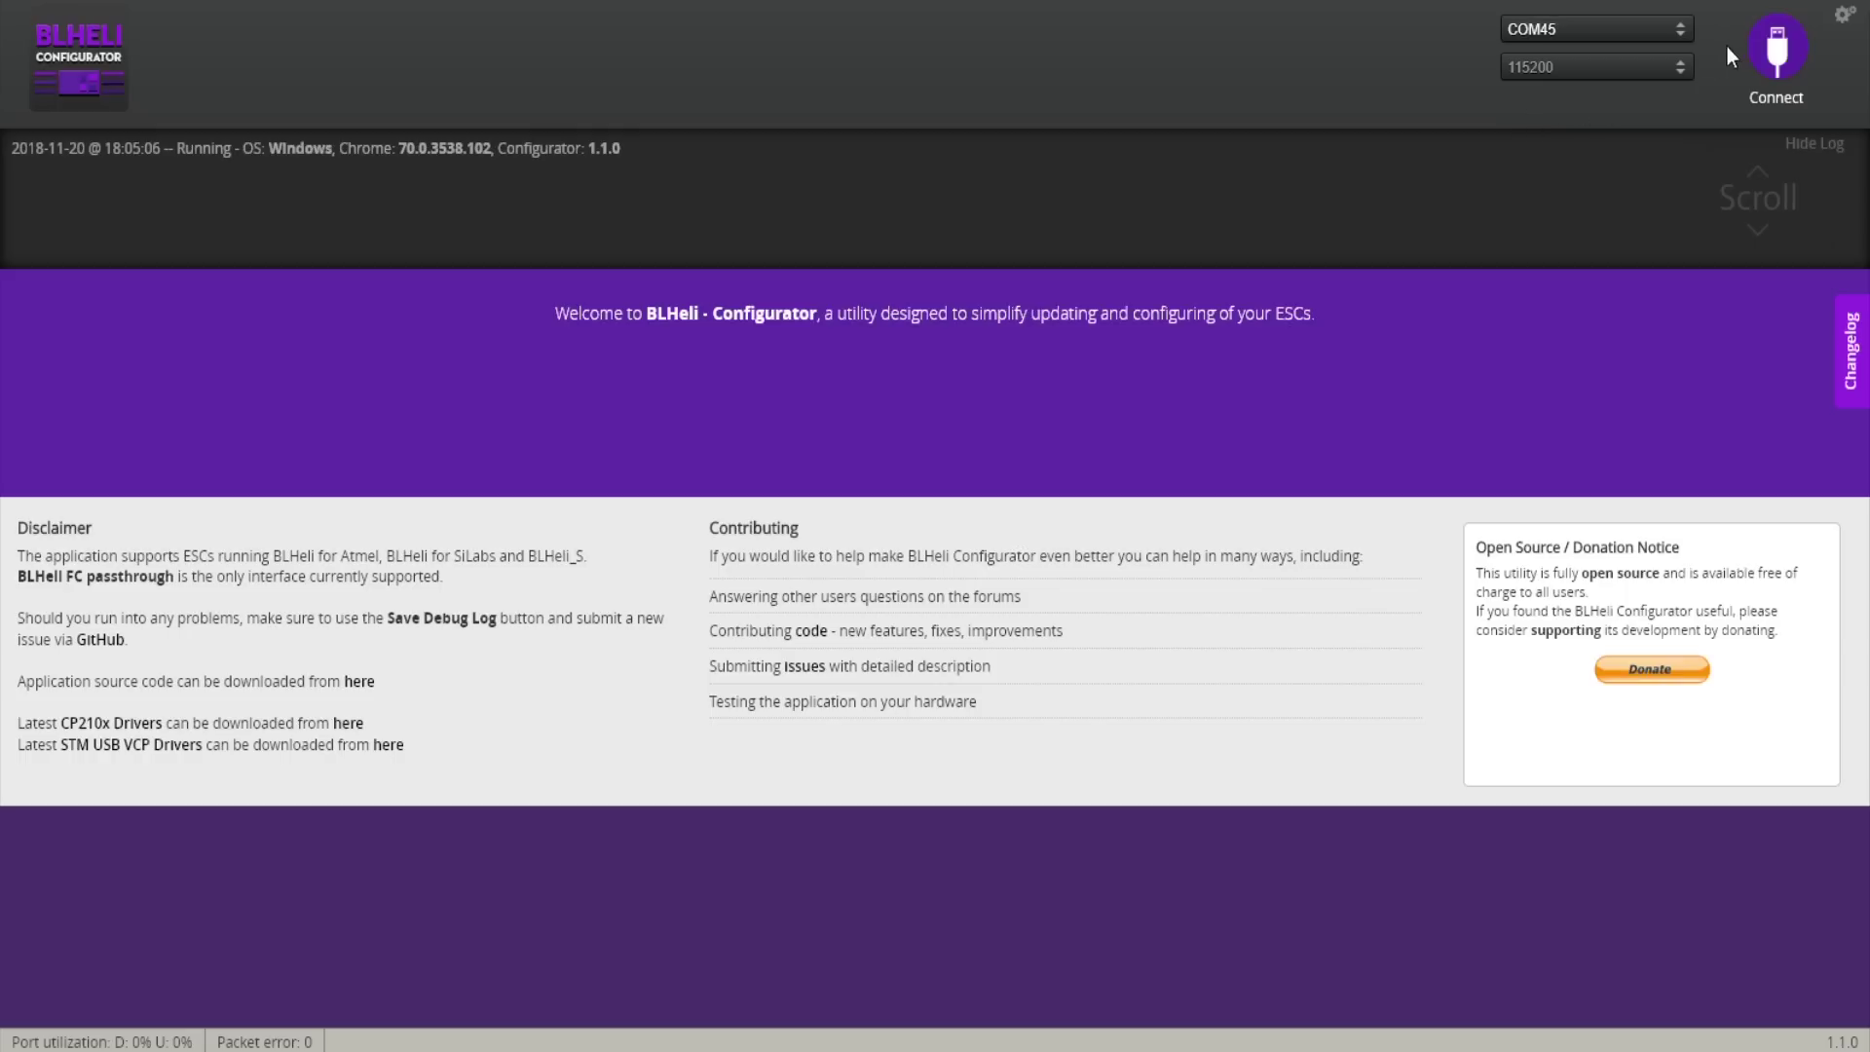
# Step: Connect to the flight controller on COM45 at 115200 baud and read the setup of all ESCs
pyautogui.click(1767, 48)
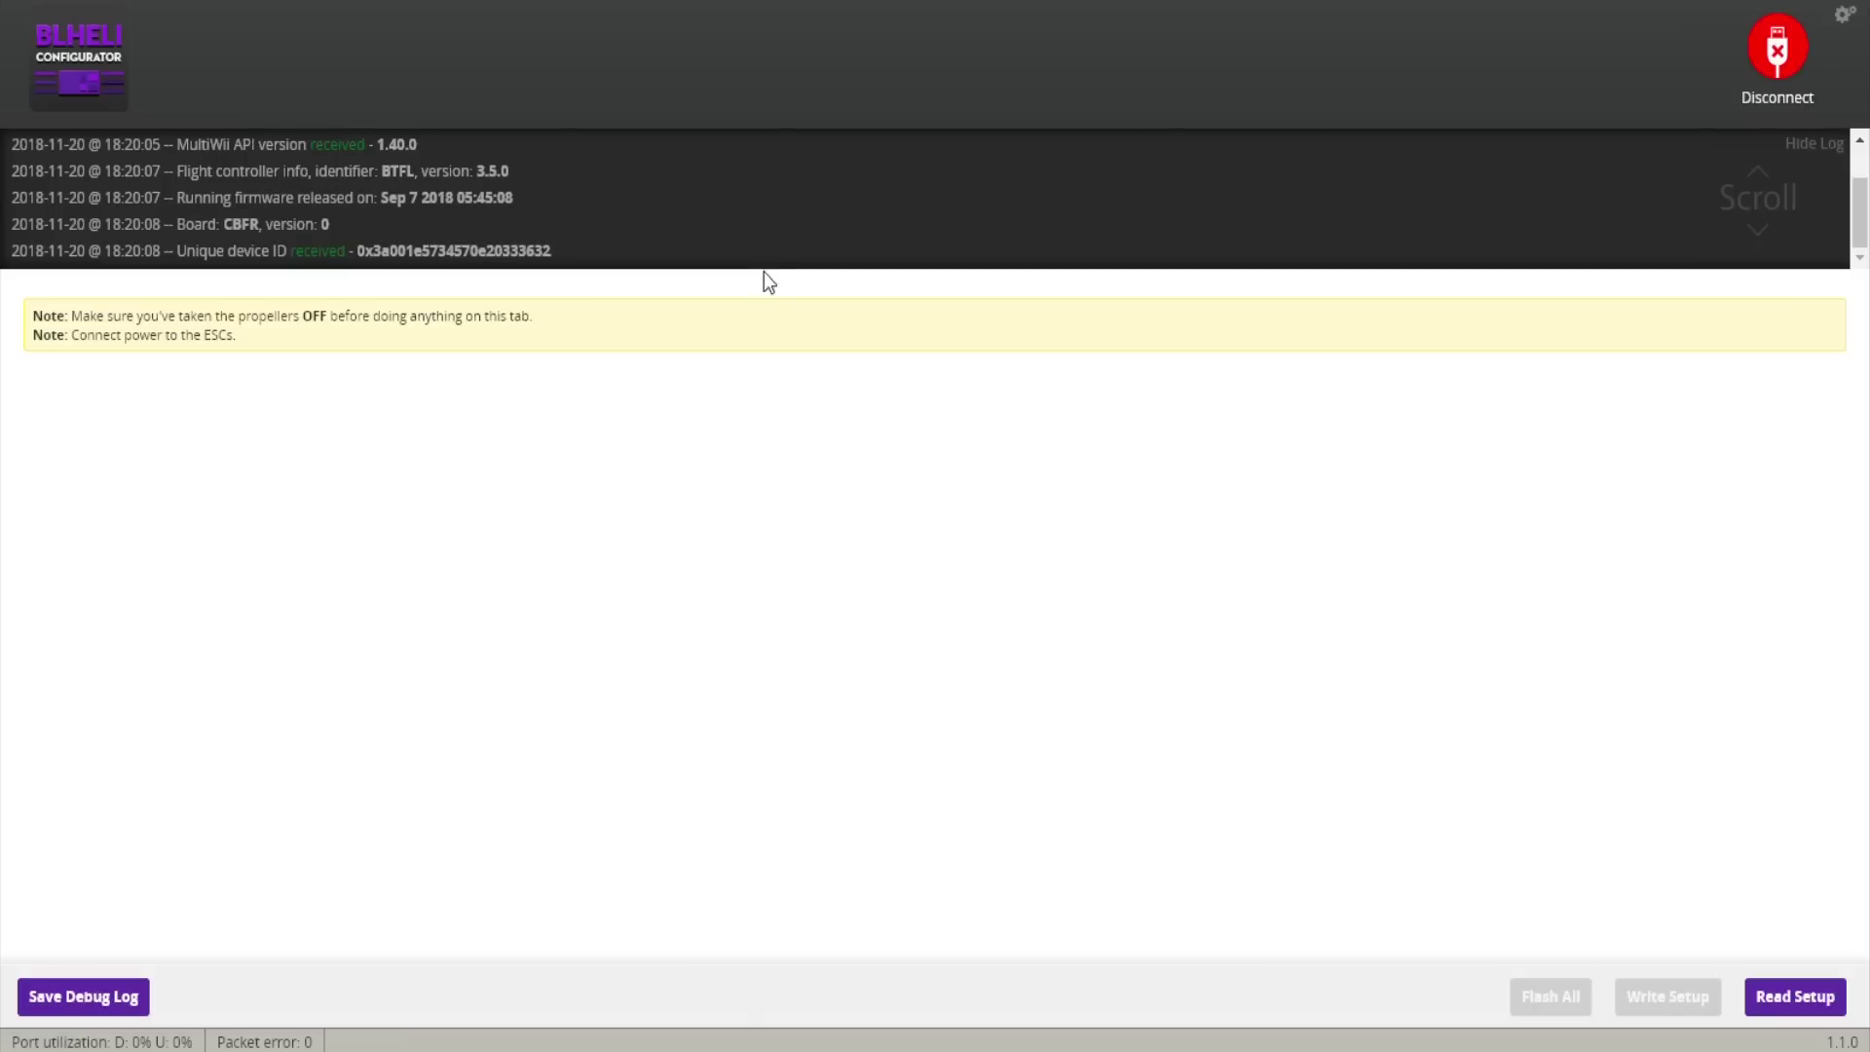
pyautogui.click(1772, 998)
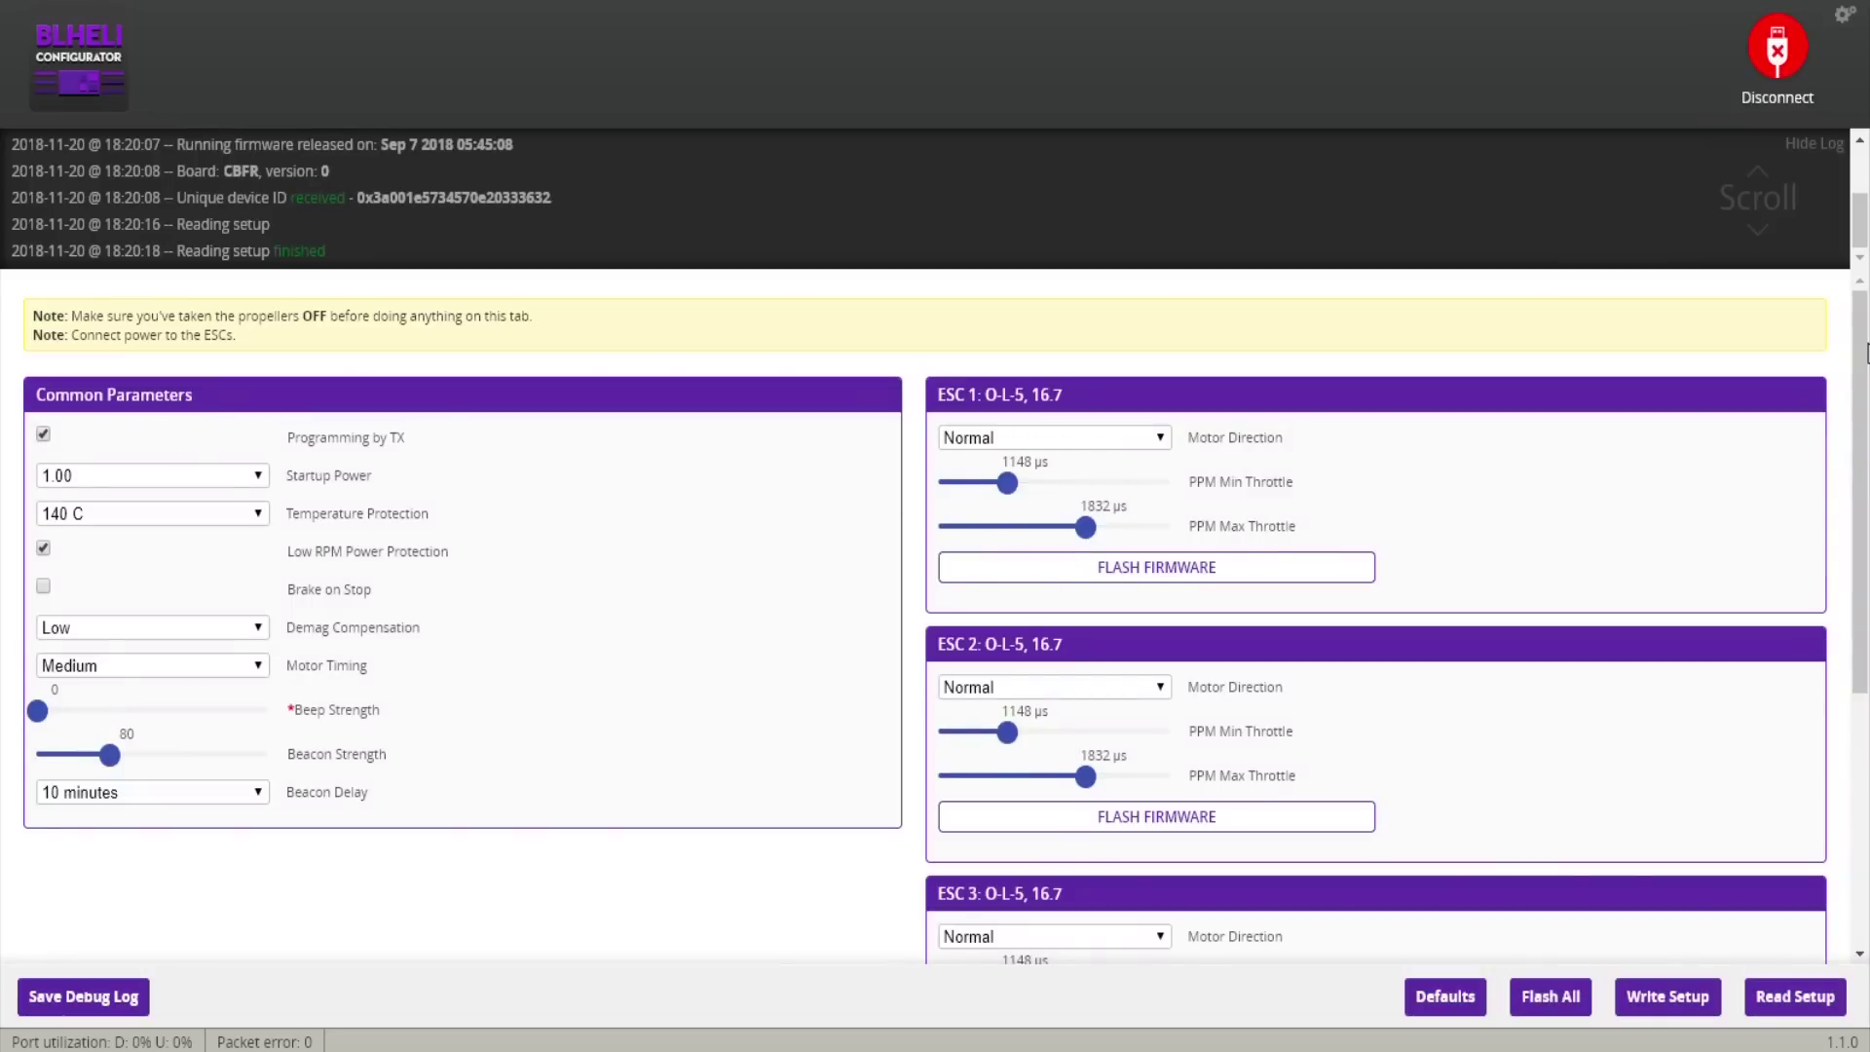
pyautogui.scroll(-2, 1847, 643)
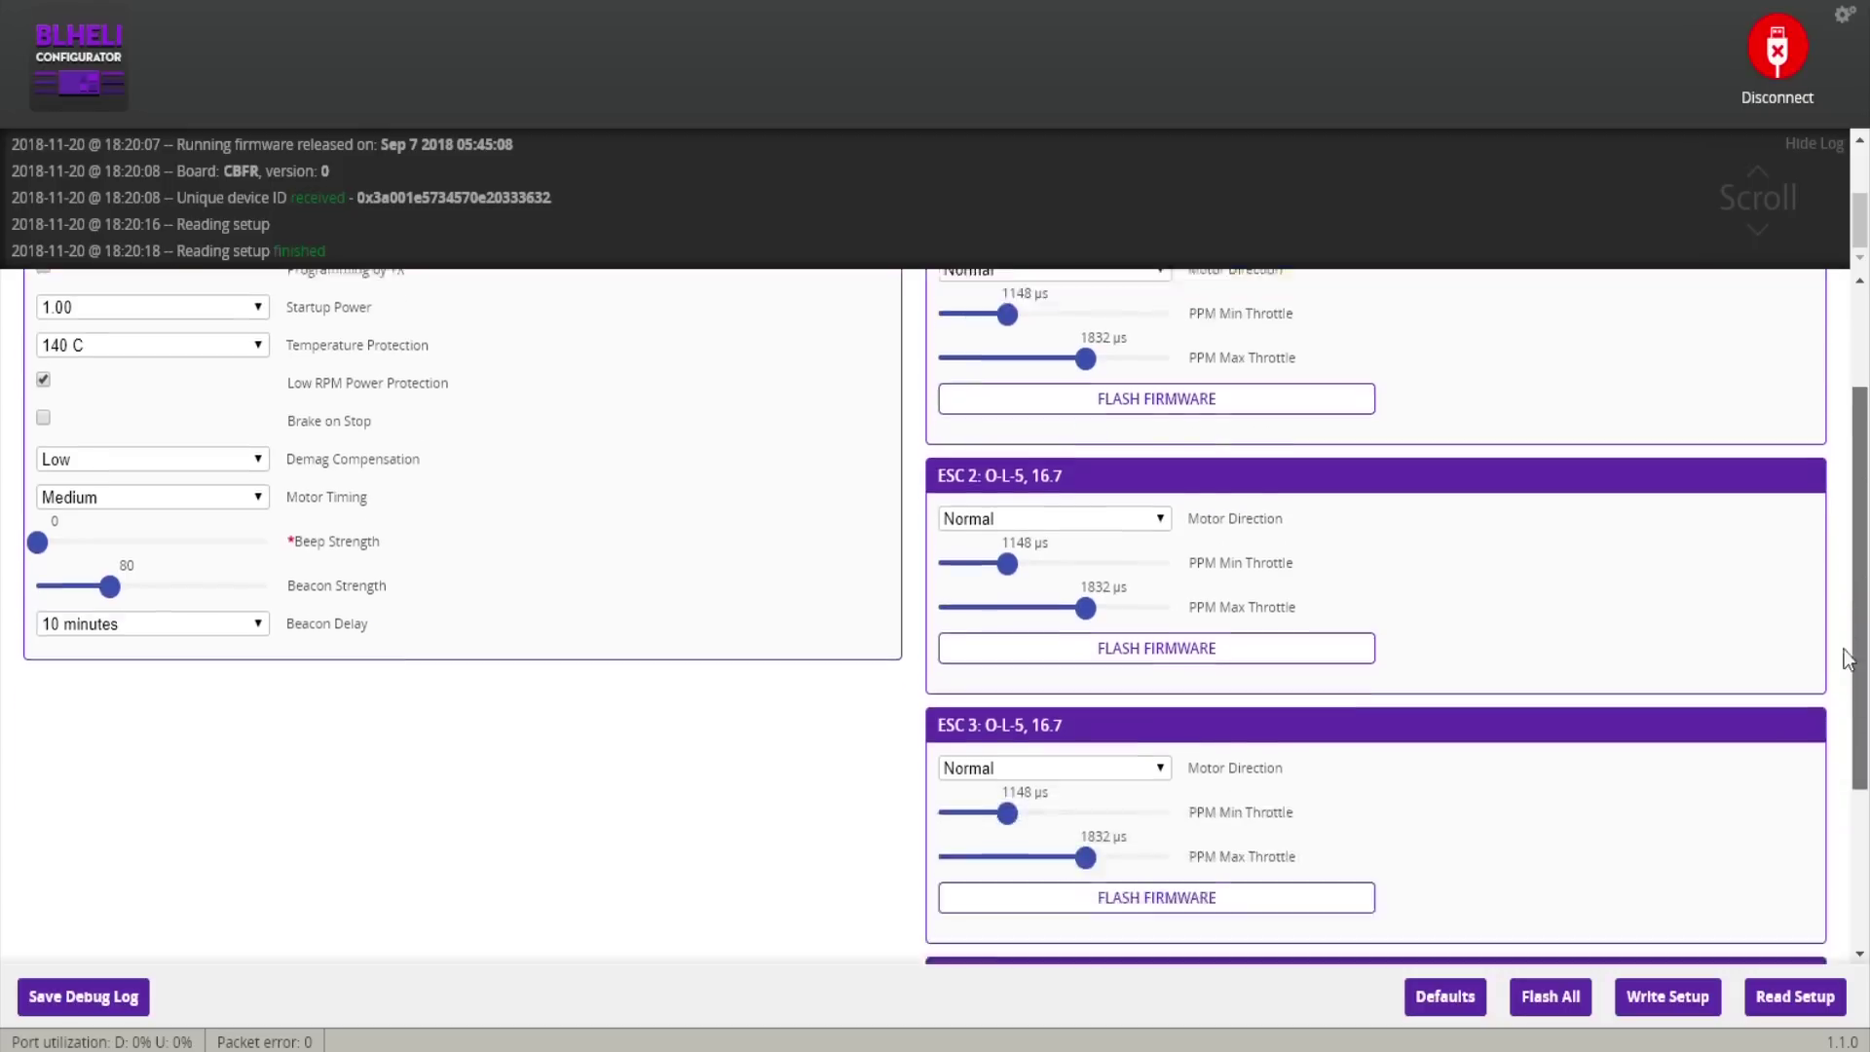
pyautogui.moveTo(1847, 659); pyautogui.dragTo(1864, 550)
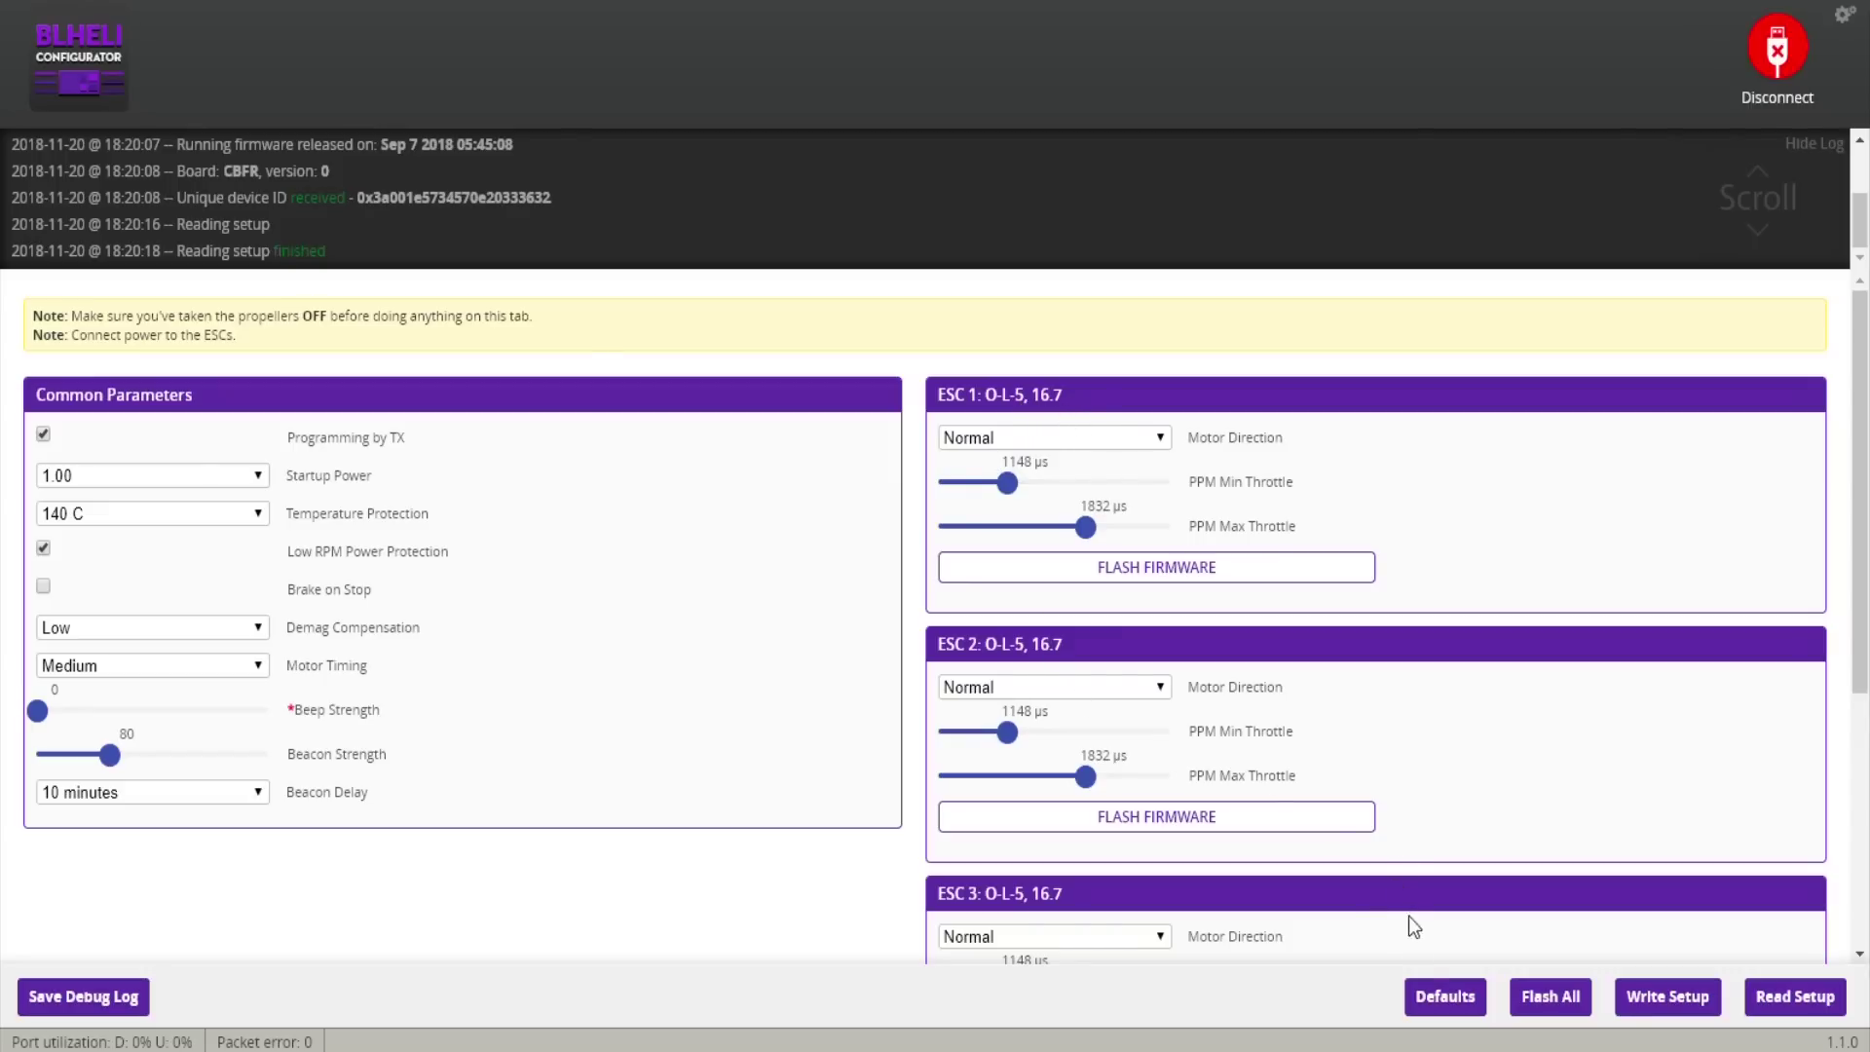
# Step: Flash all ESCs with the O-L-5 target and firmware version 16.7 [Official]
pyautogui.click(1555, 1012)
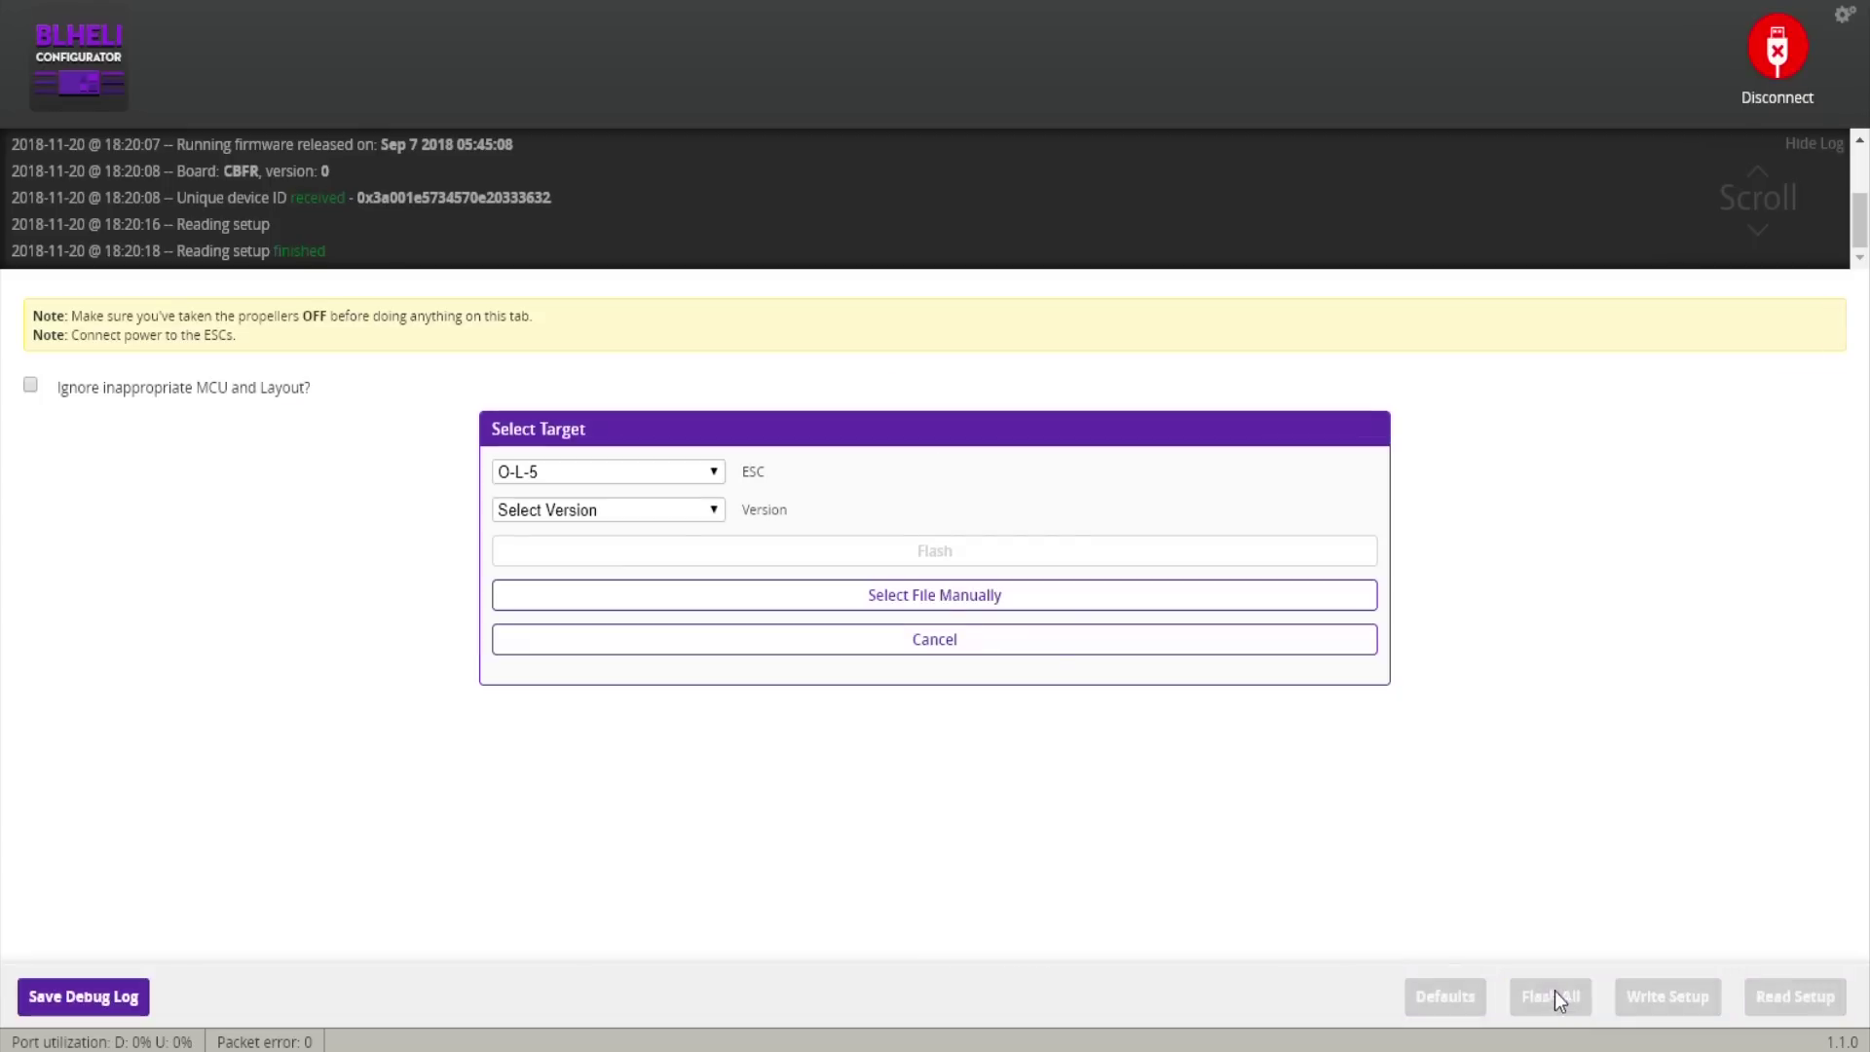
pyautogui.click(601, 550)
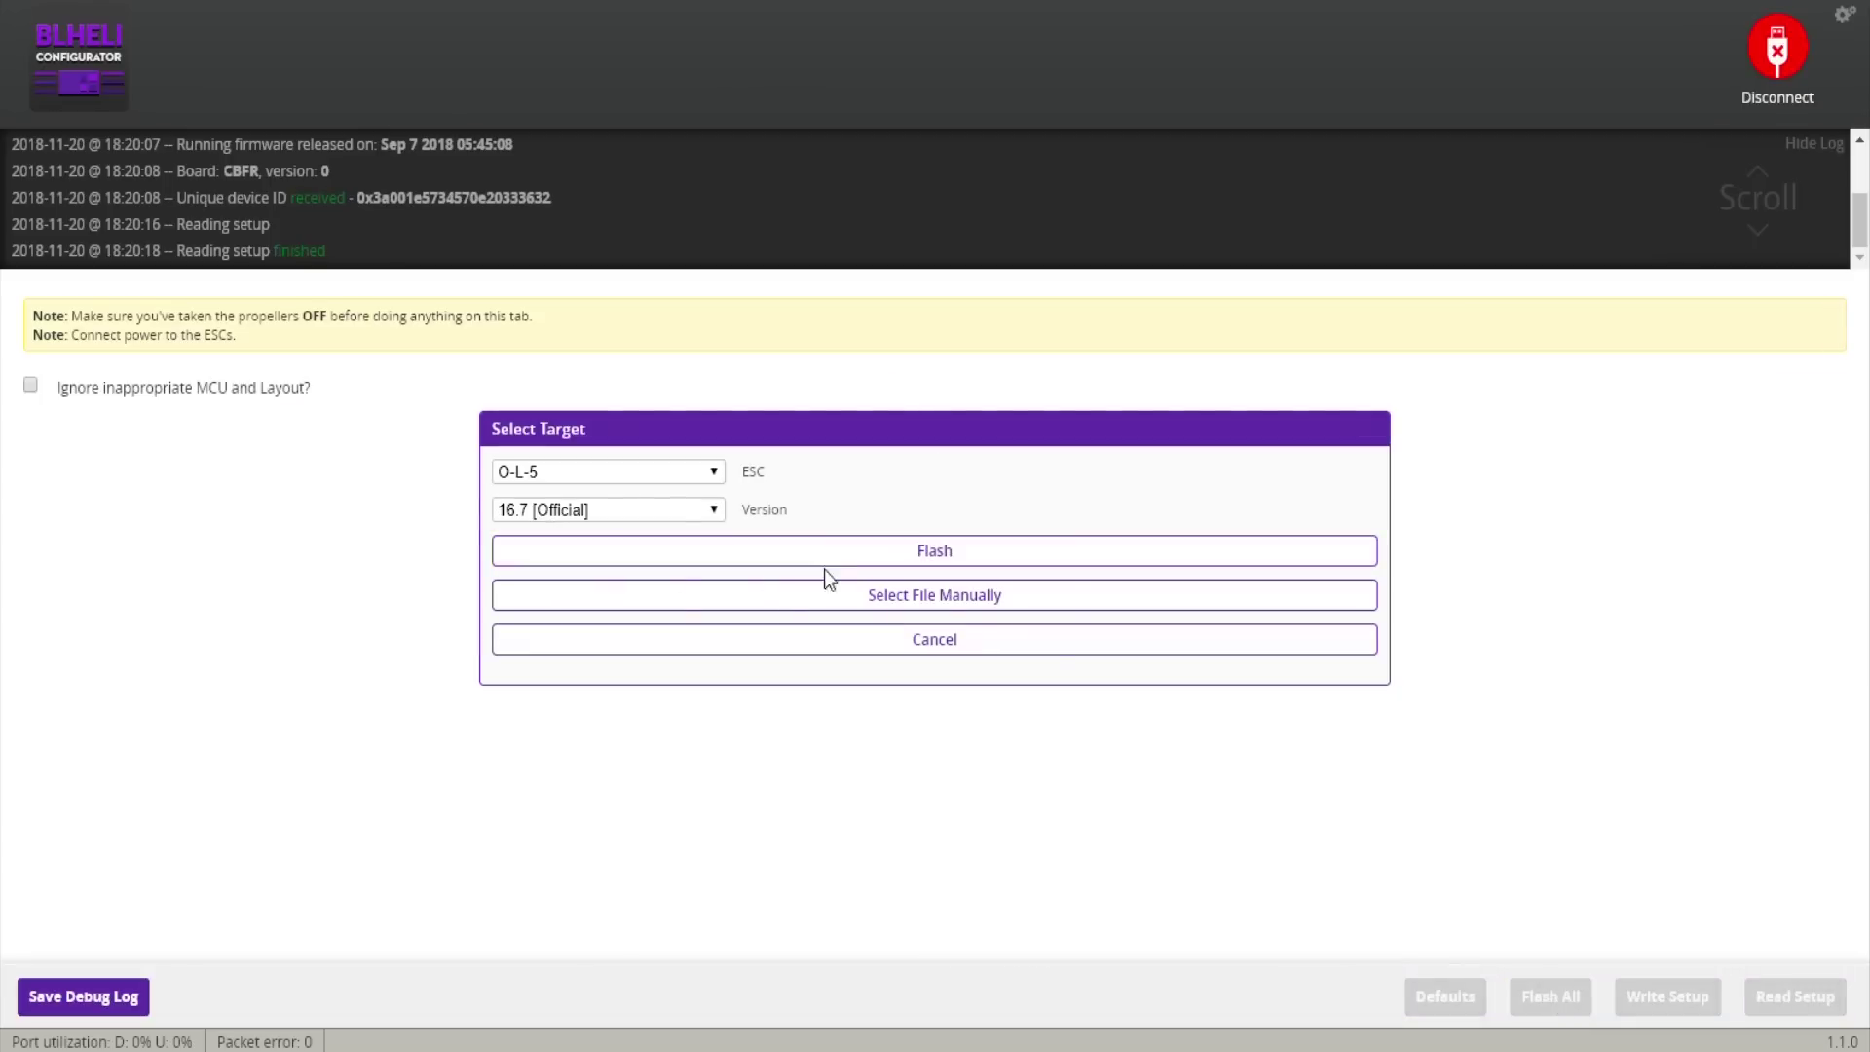
pyautogui.click(872, 557)
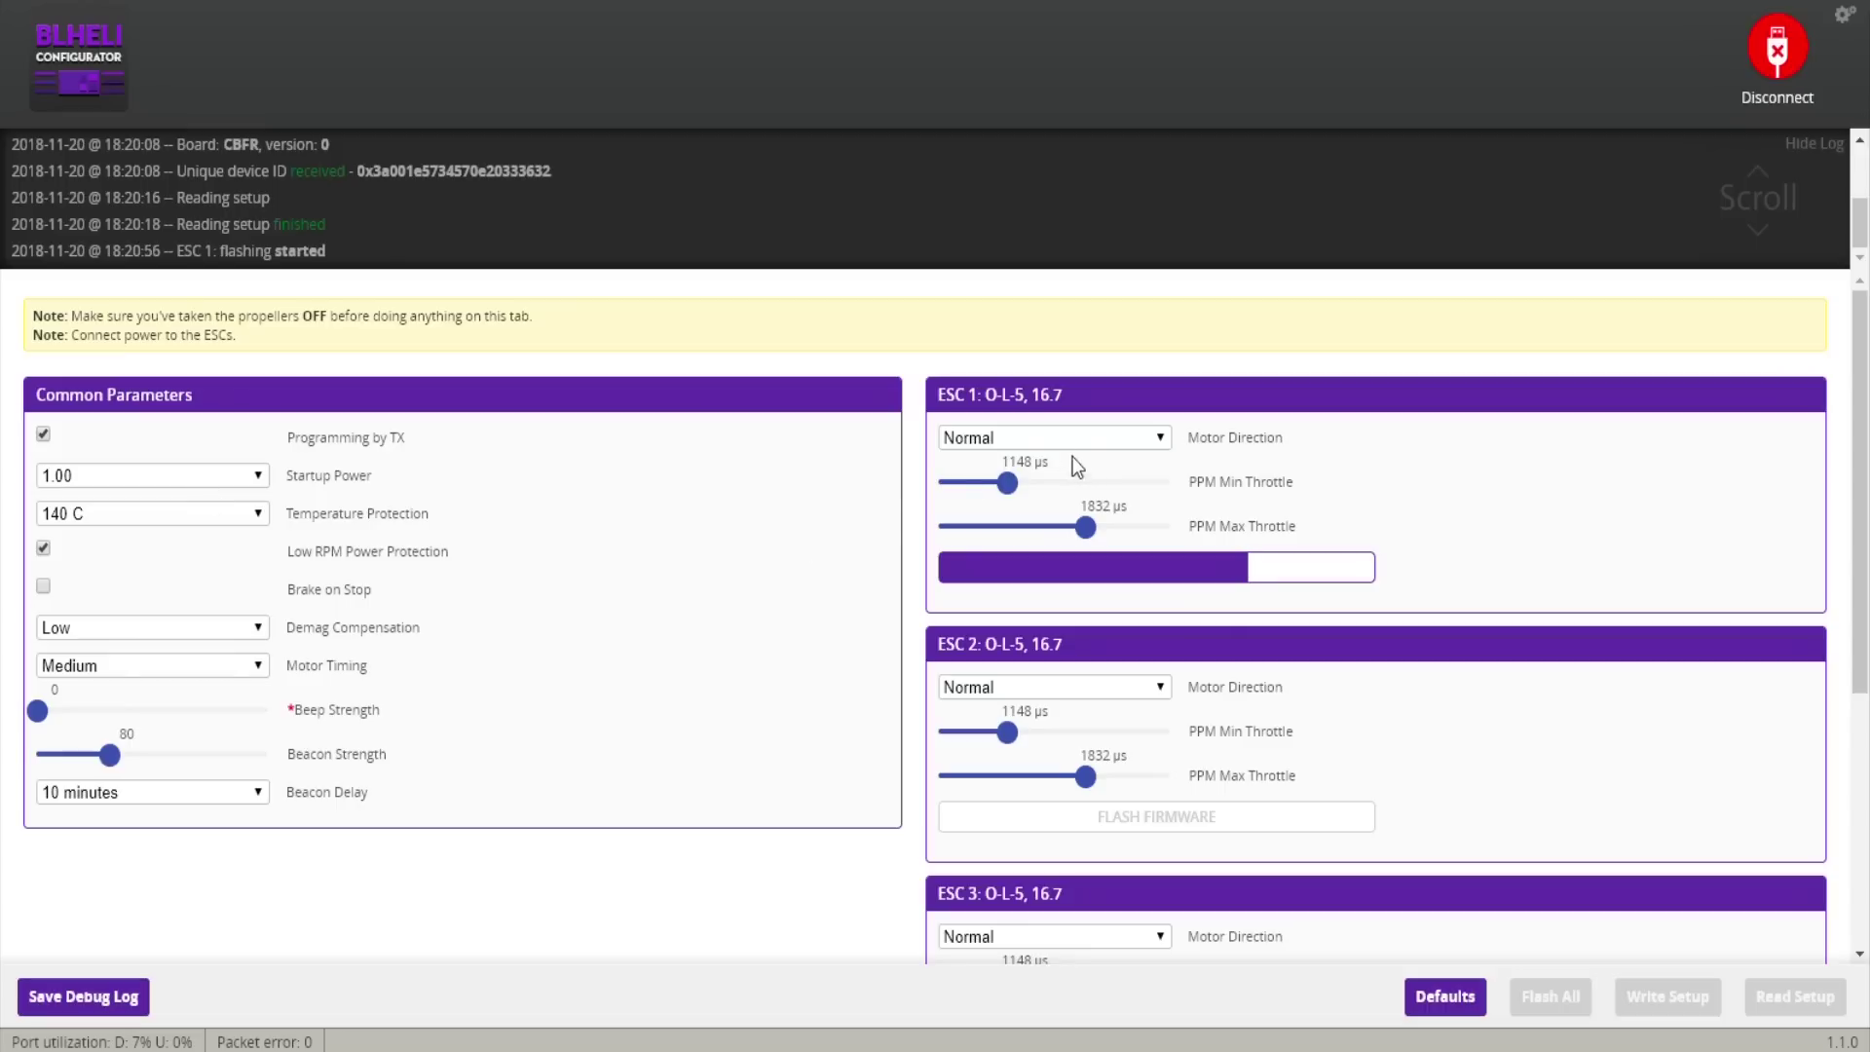
# Step: Set the motor direction to Reversed for ESC 1, ESC 2, ESC 3 and ESC 4
pyautogui.click(1023, 438)
pyautogui.click(1009, 476)
pyautogui.click(1015, 684)
pyautogui.click(1009, 716)
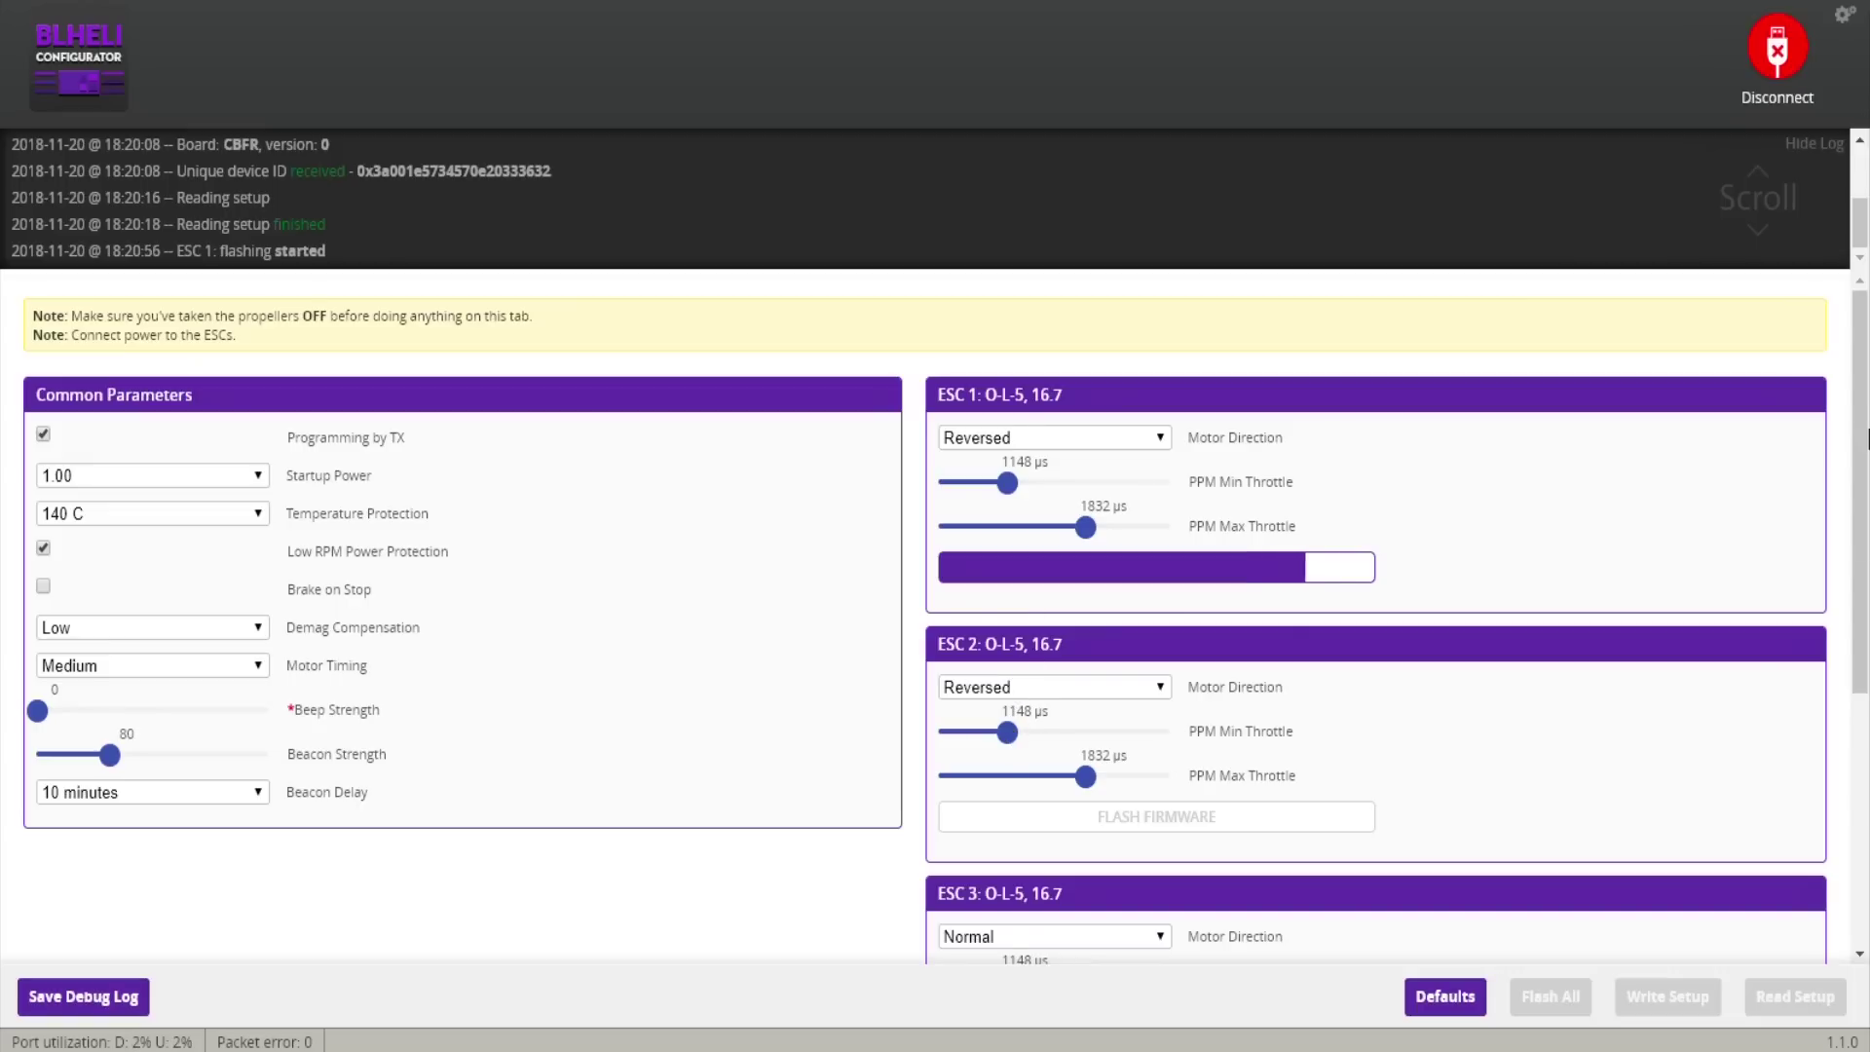
pyautogui.scroll(-3, 1062, 740)
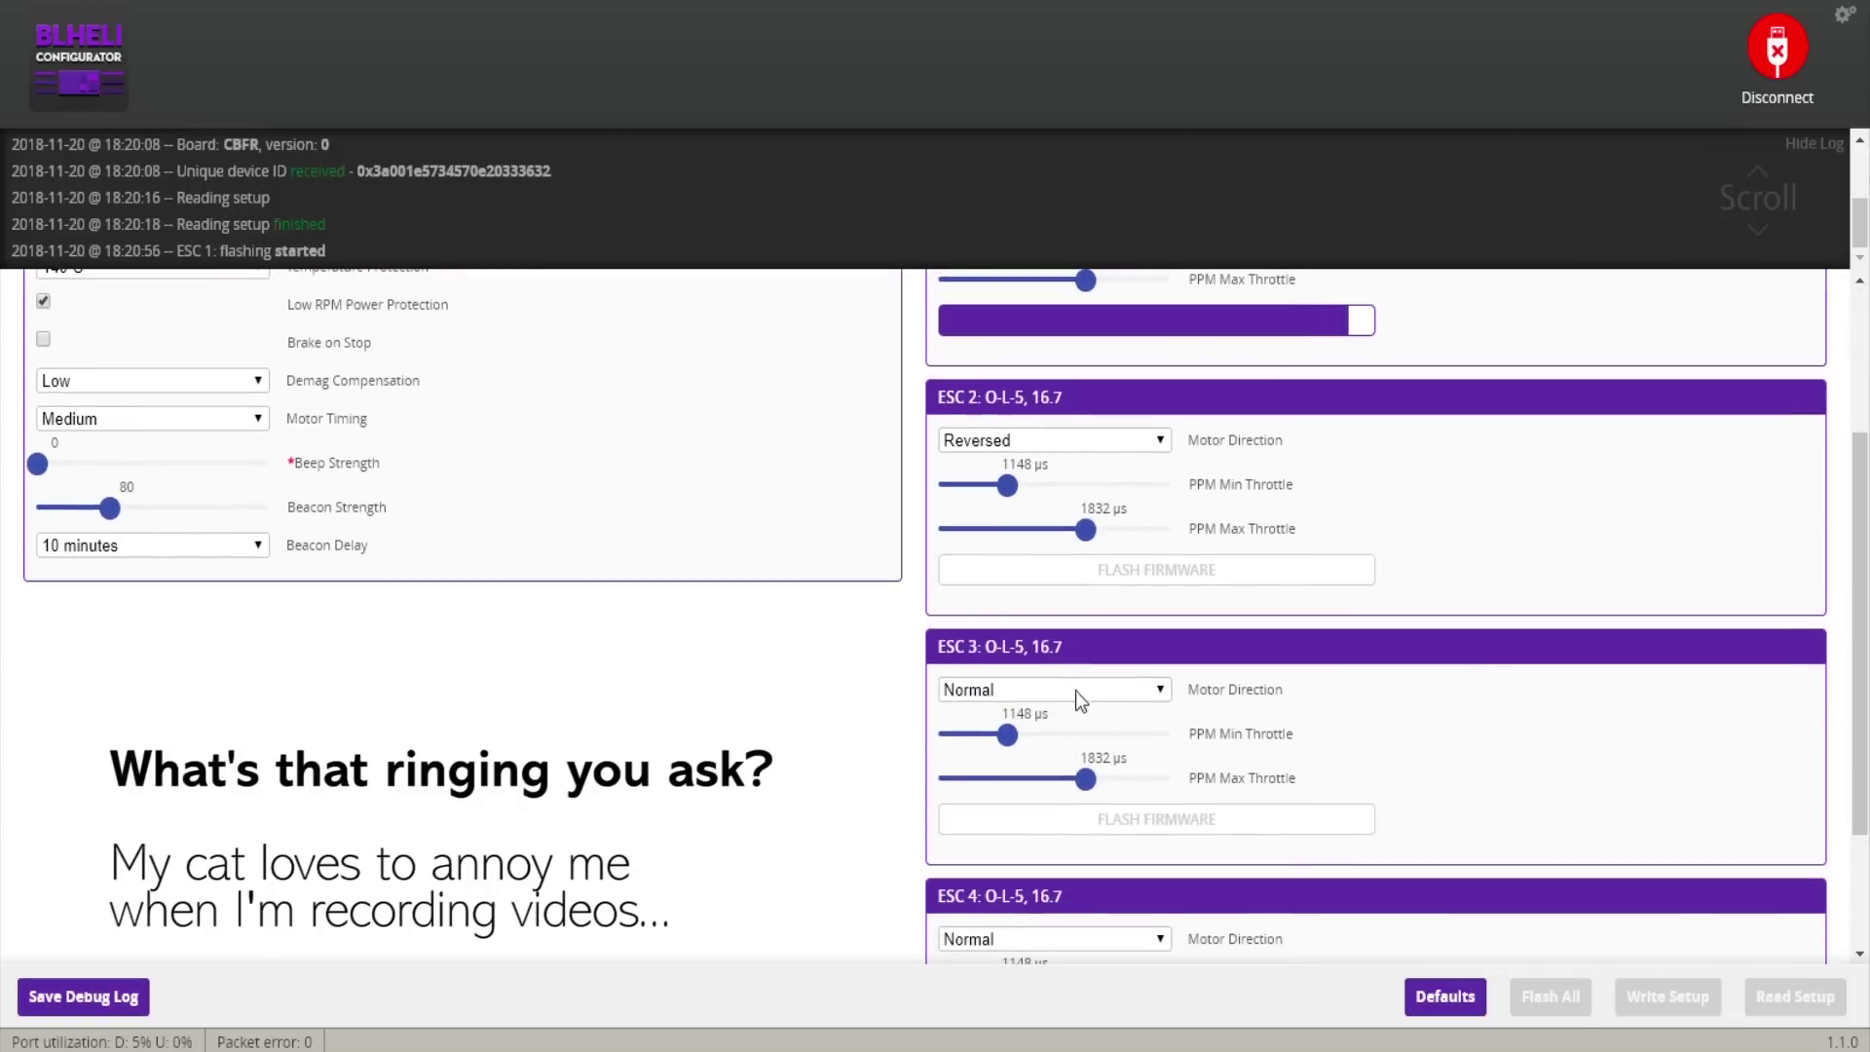
pyautogui.click(1072, 693)
pyautogui.click(1060, 734)
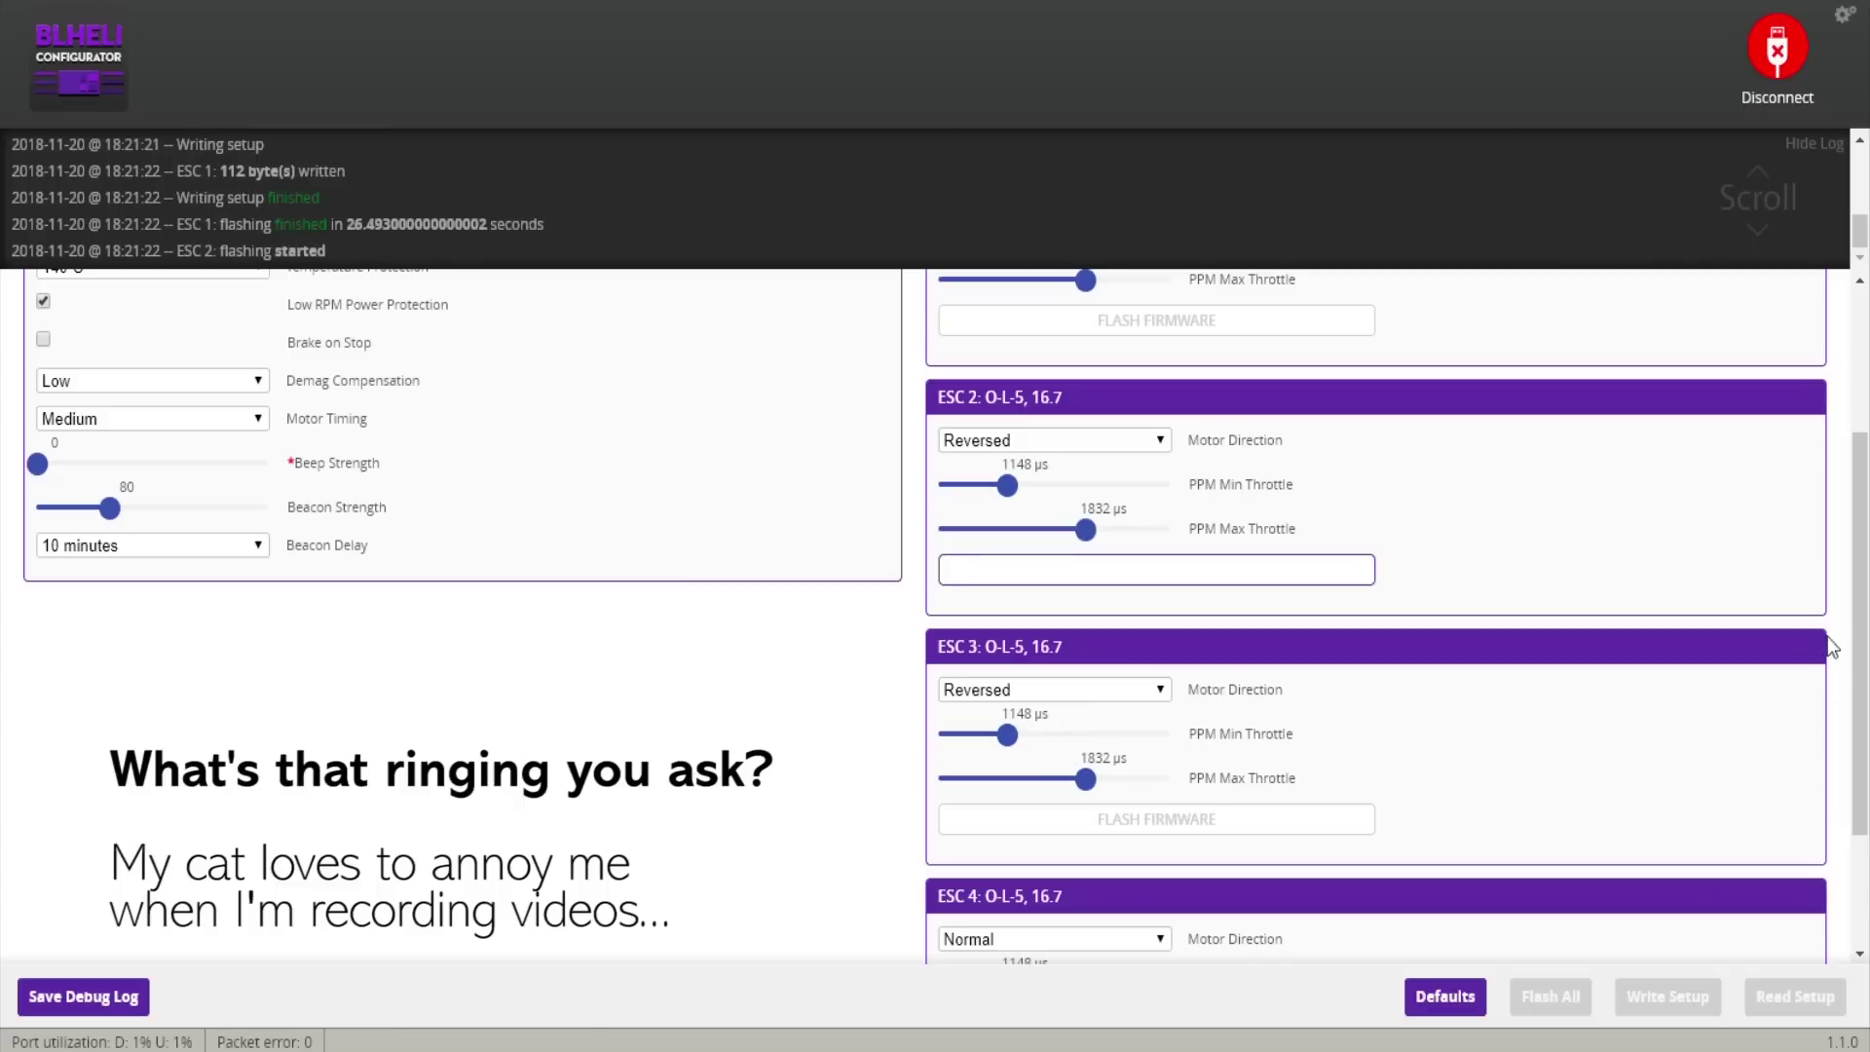
pyautogui.scroll(-2, 1838, 834)
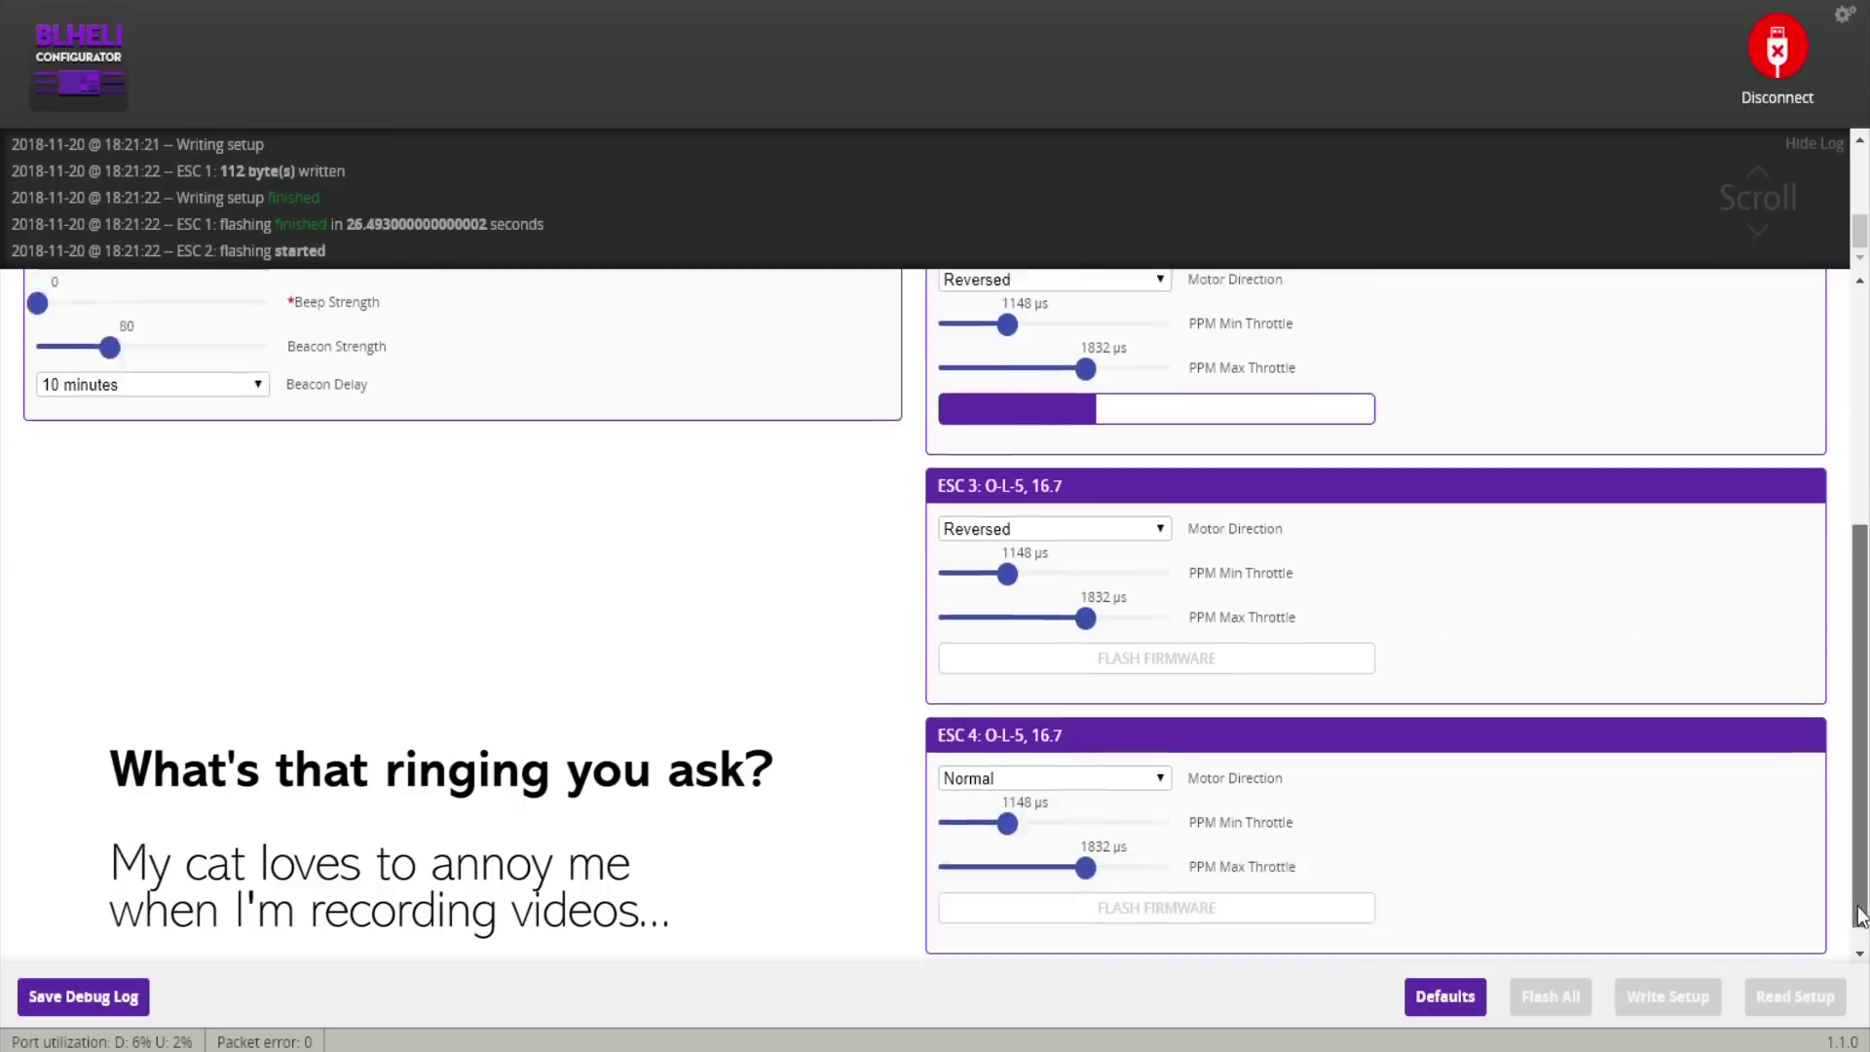
pyautogui.click(1099, 760)
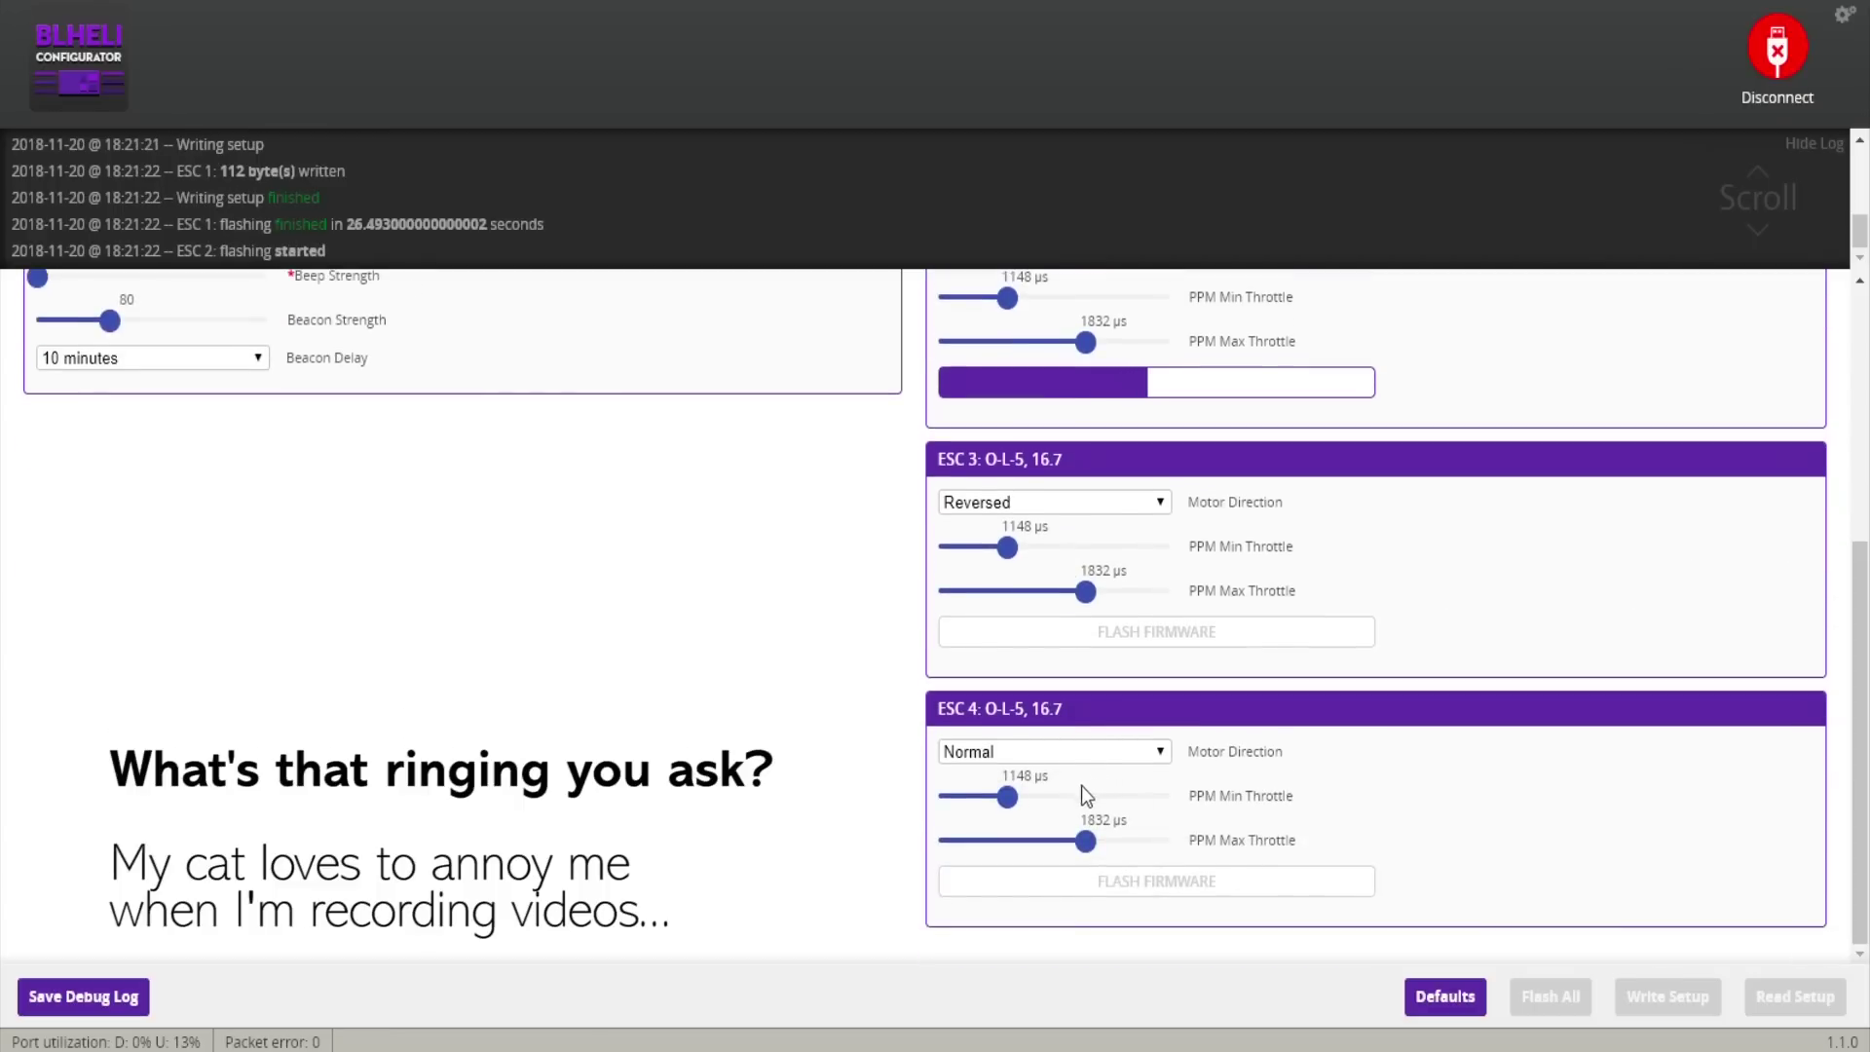
pyautogui.click(1081, 792)
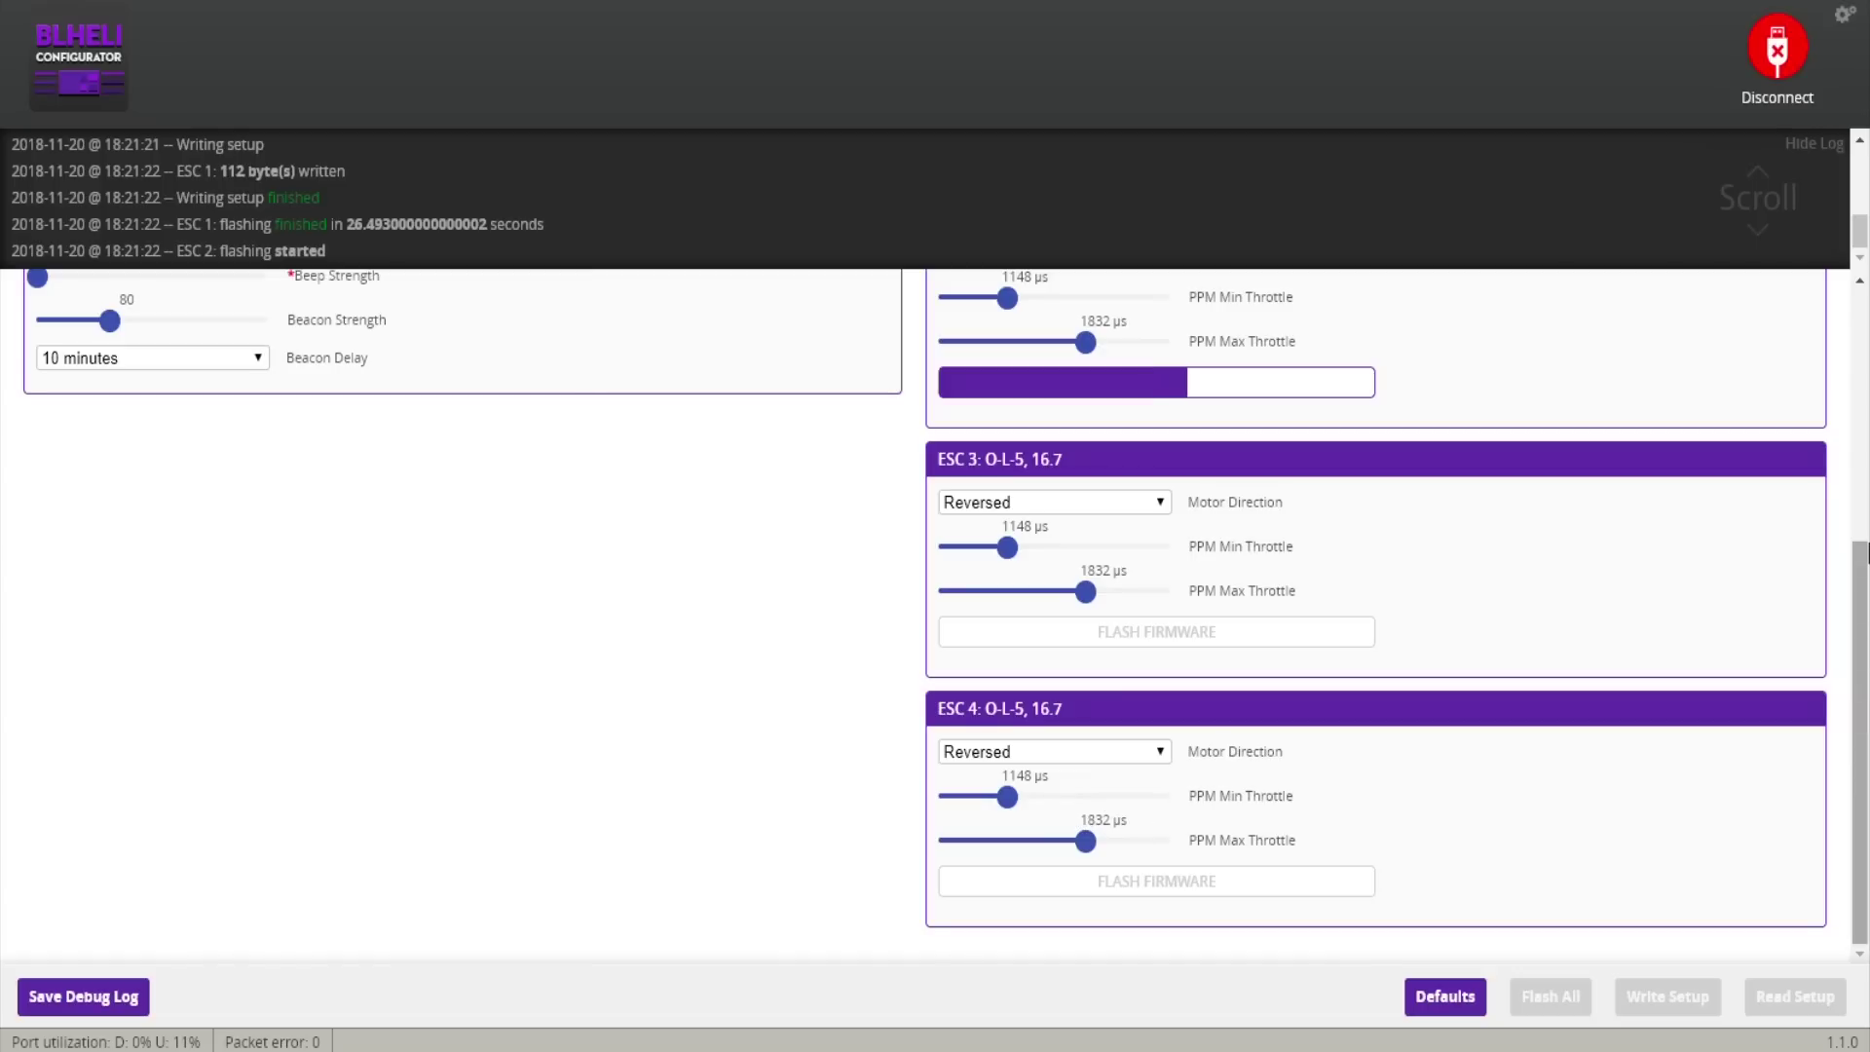
# Step: Disable Programming by TX and set ESC 1 and ESC 2 to 1000 µs PPM Min Throttle and 2000 µs PPM Max Throttle
pyautogui.scroll(5, 1863, 552)
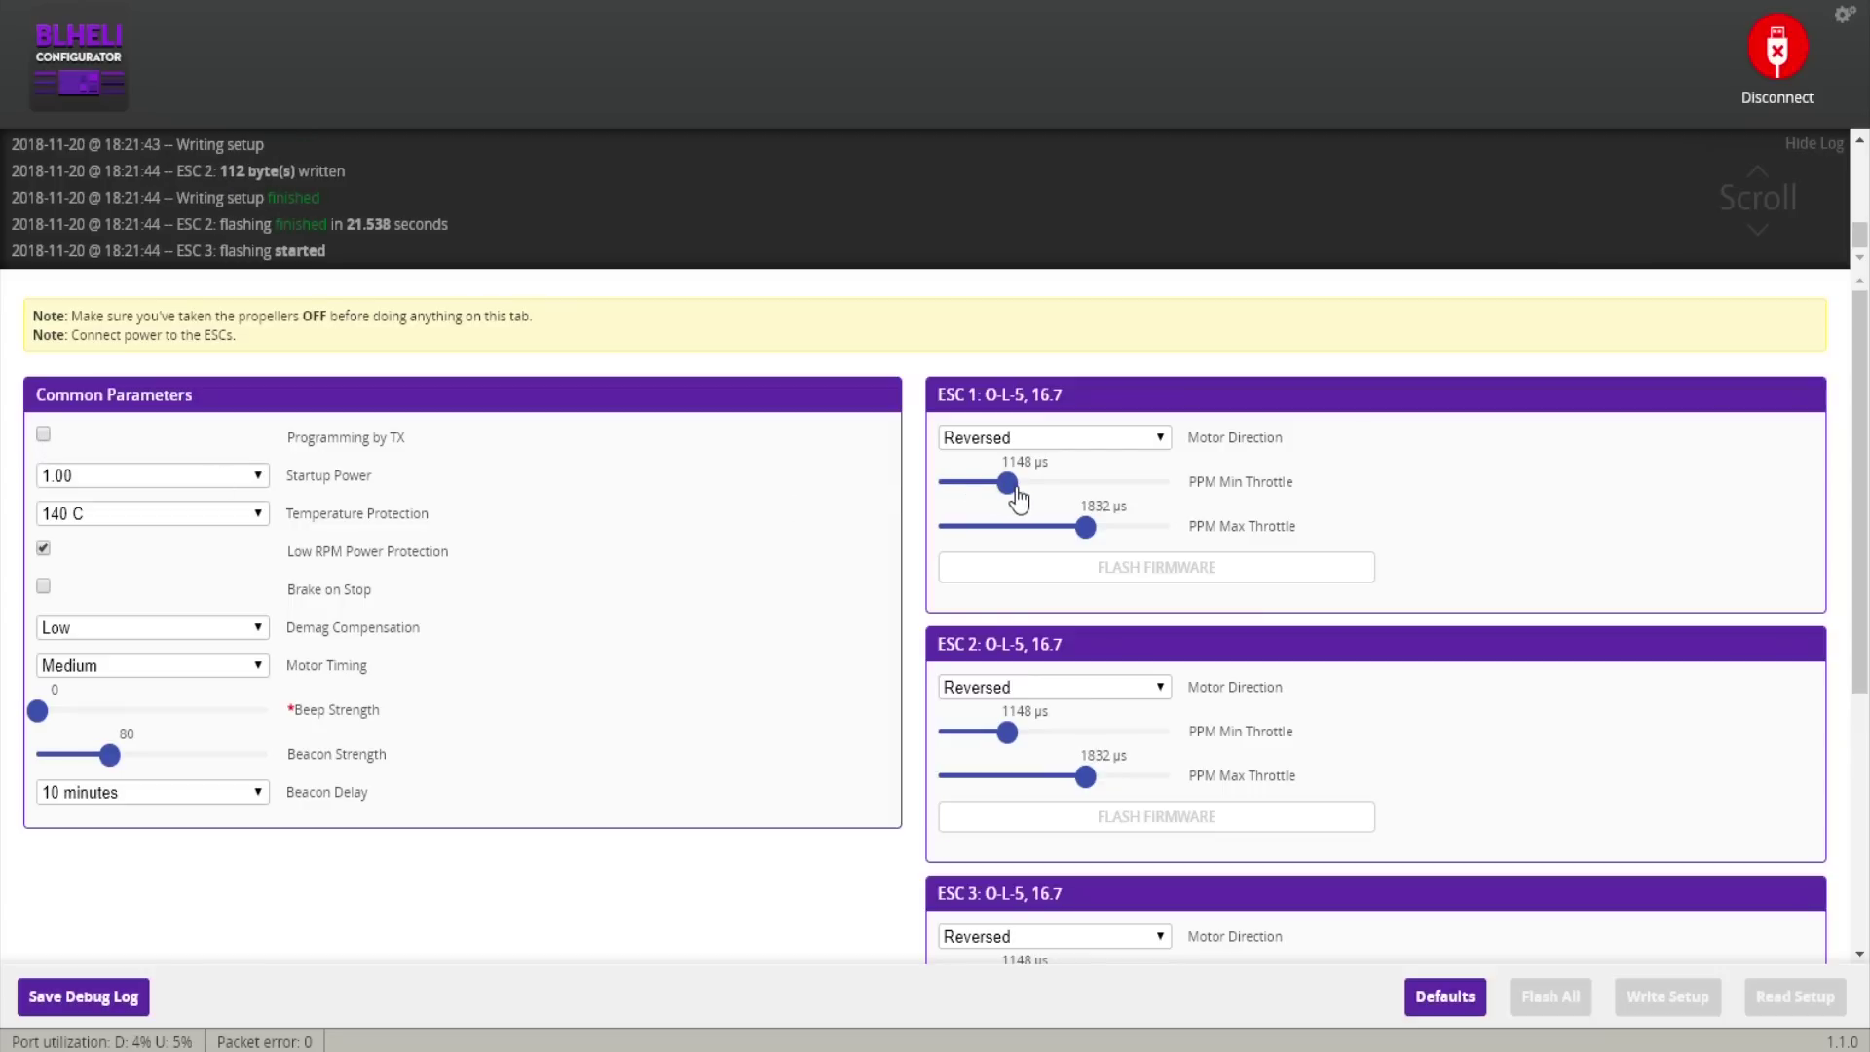
pyautogui.moveTo(1009, 490); pyautogui.dragTo(939, 496)
pyautogui.click(939, 492)
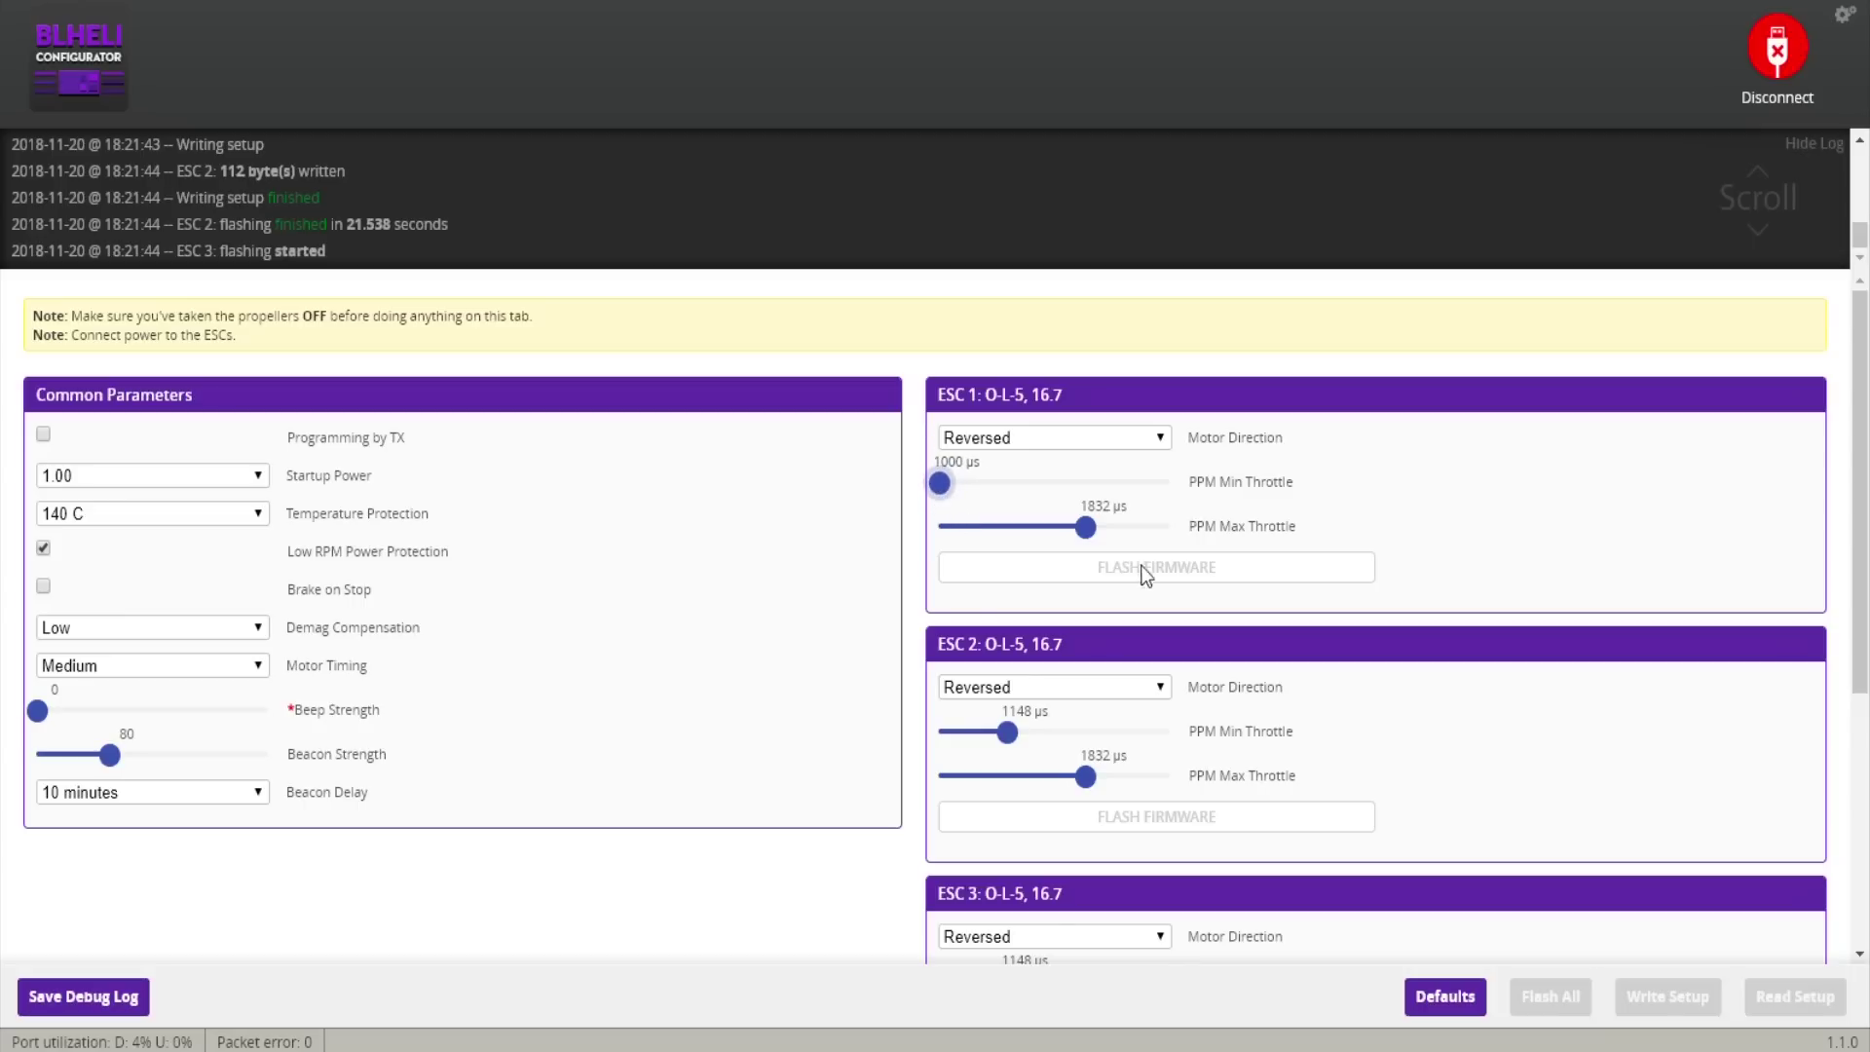
pyautogui.moveTo(1086, 527); pyautogui.dragTo(1166, 534)
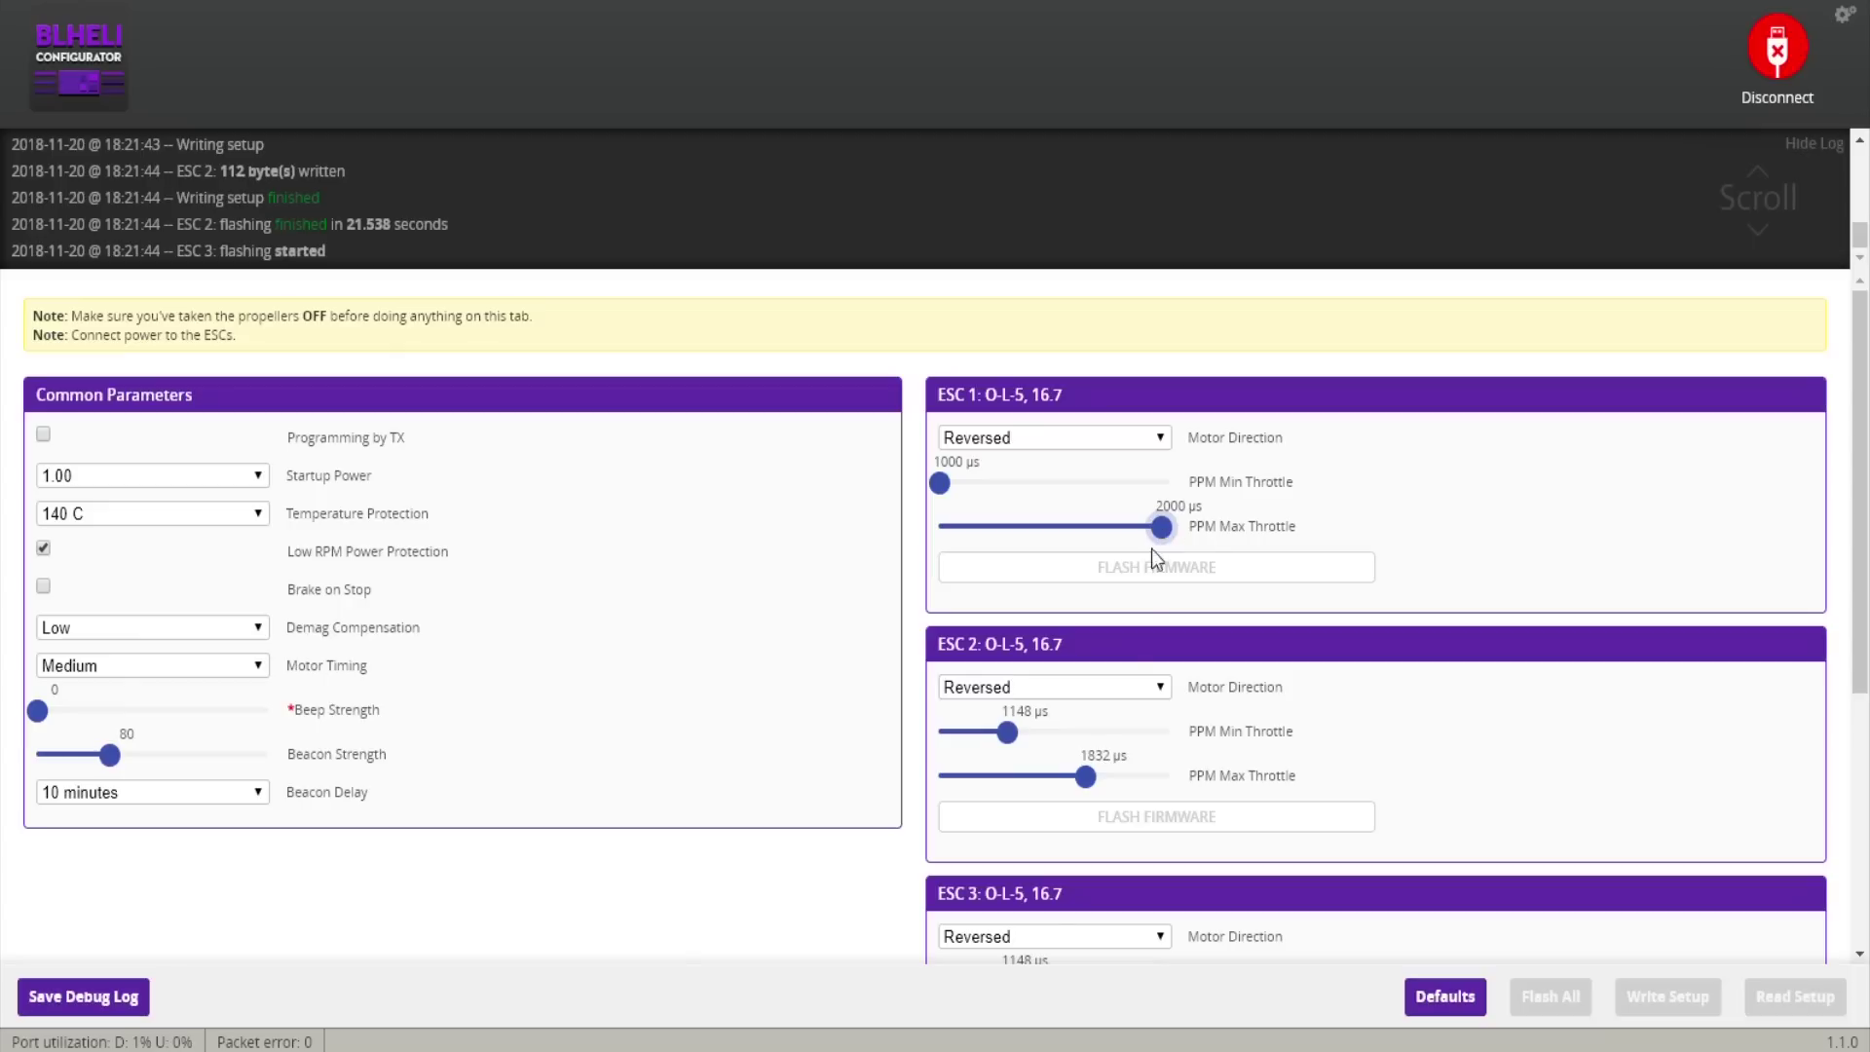
pyautogui.moveTo(1007, 733); pyautogui.dragTo(937, 733)
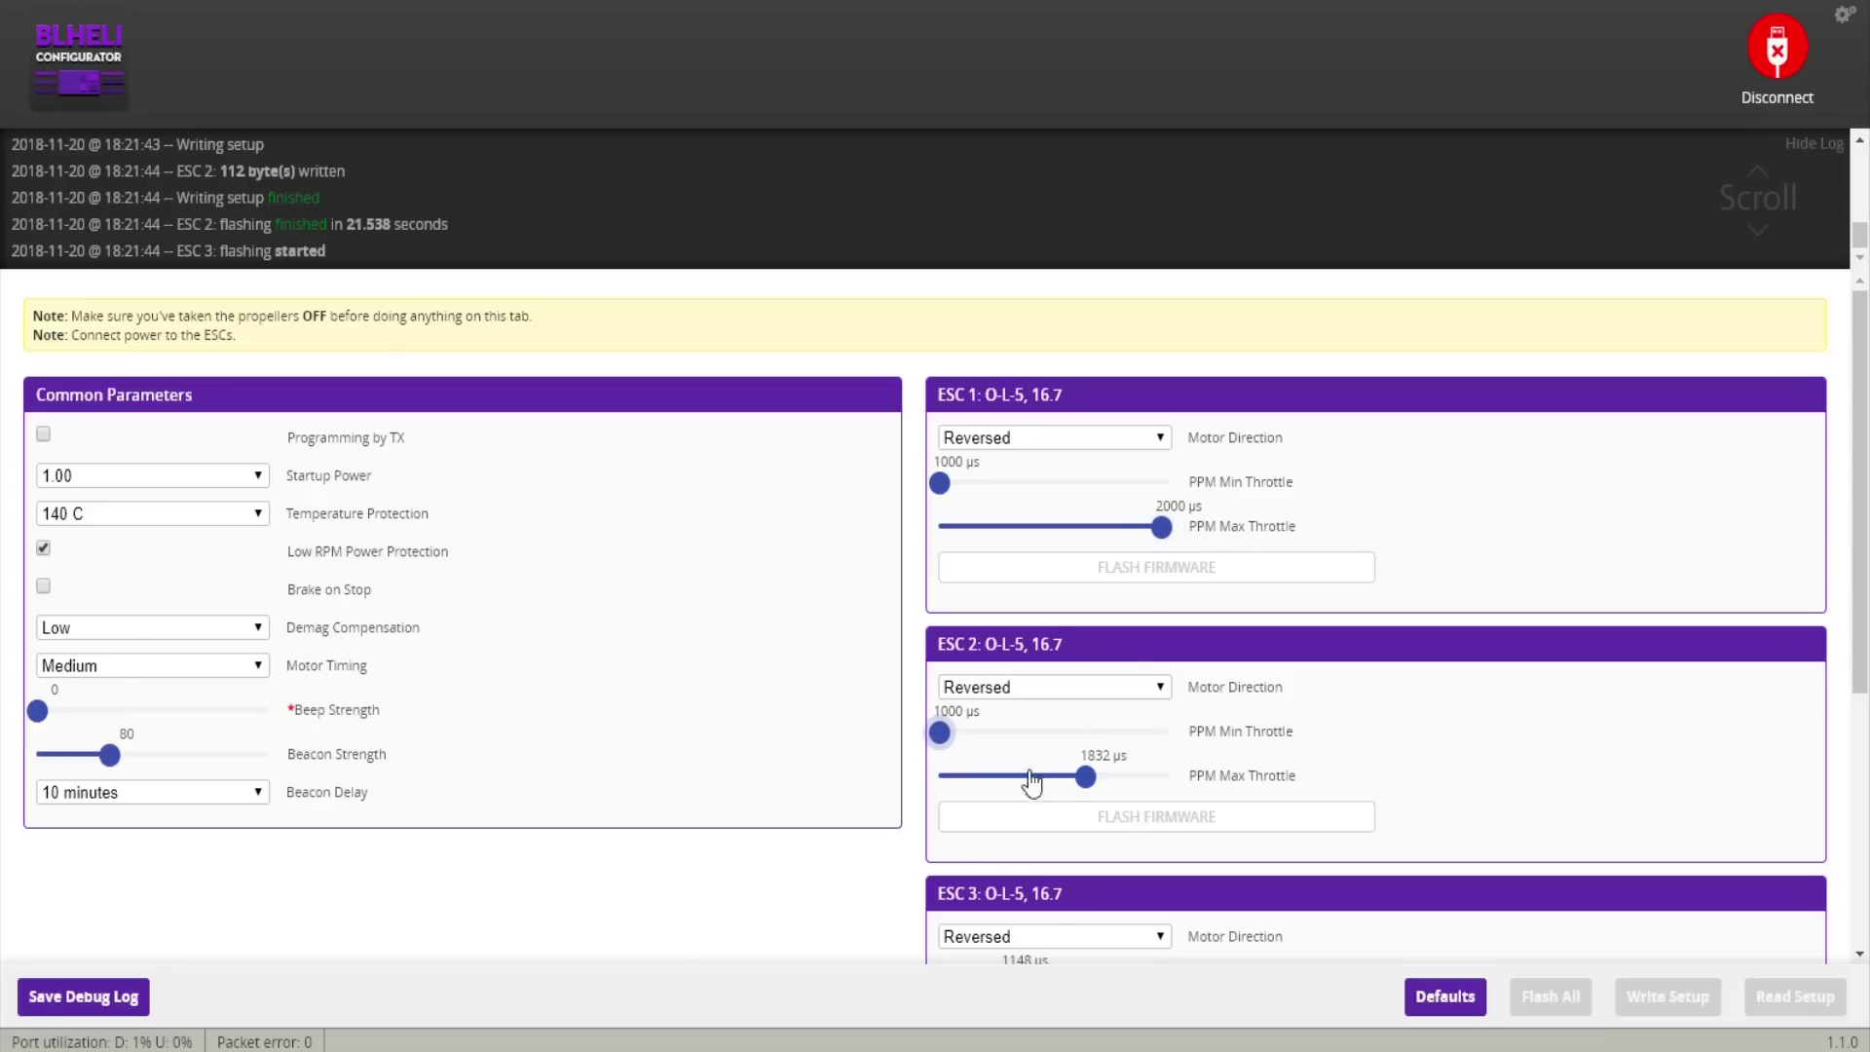
pyautogui.click(1152, 776)
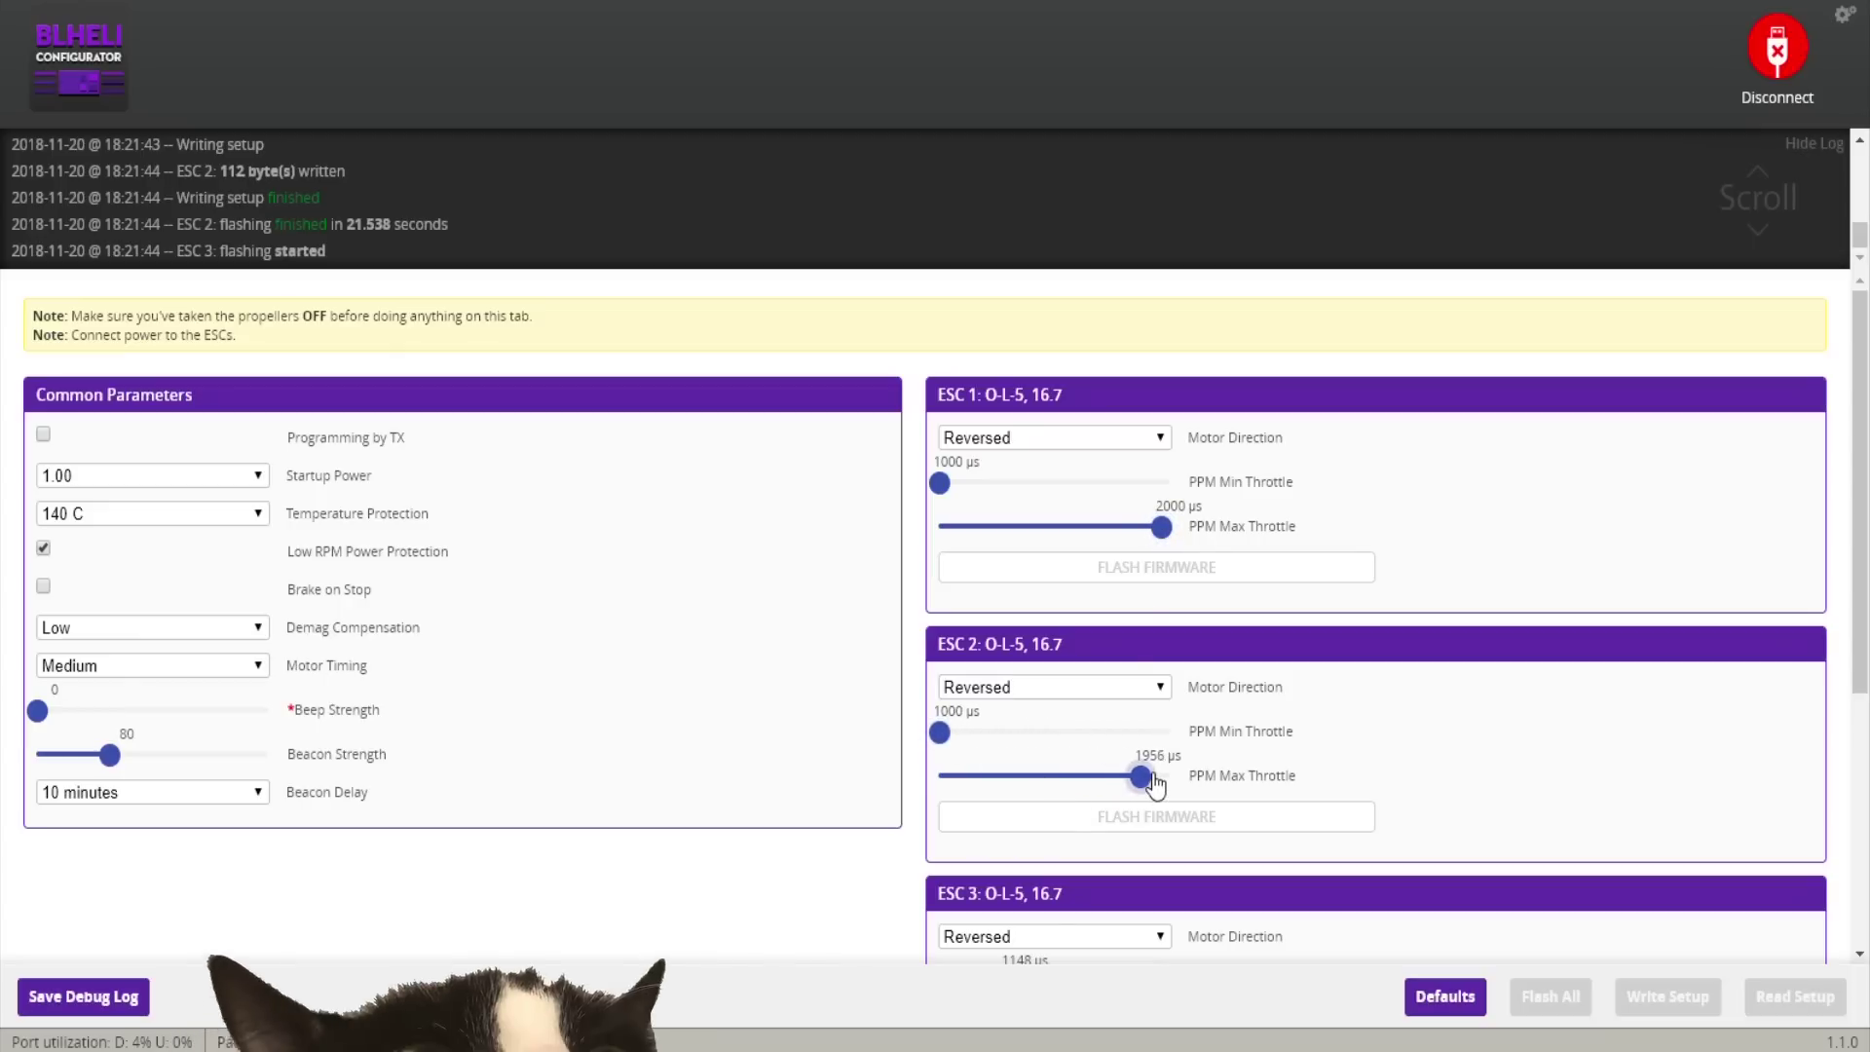
pyautogui.moveTo(1154, 778); pyautogui.dragTo(1156, 782)
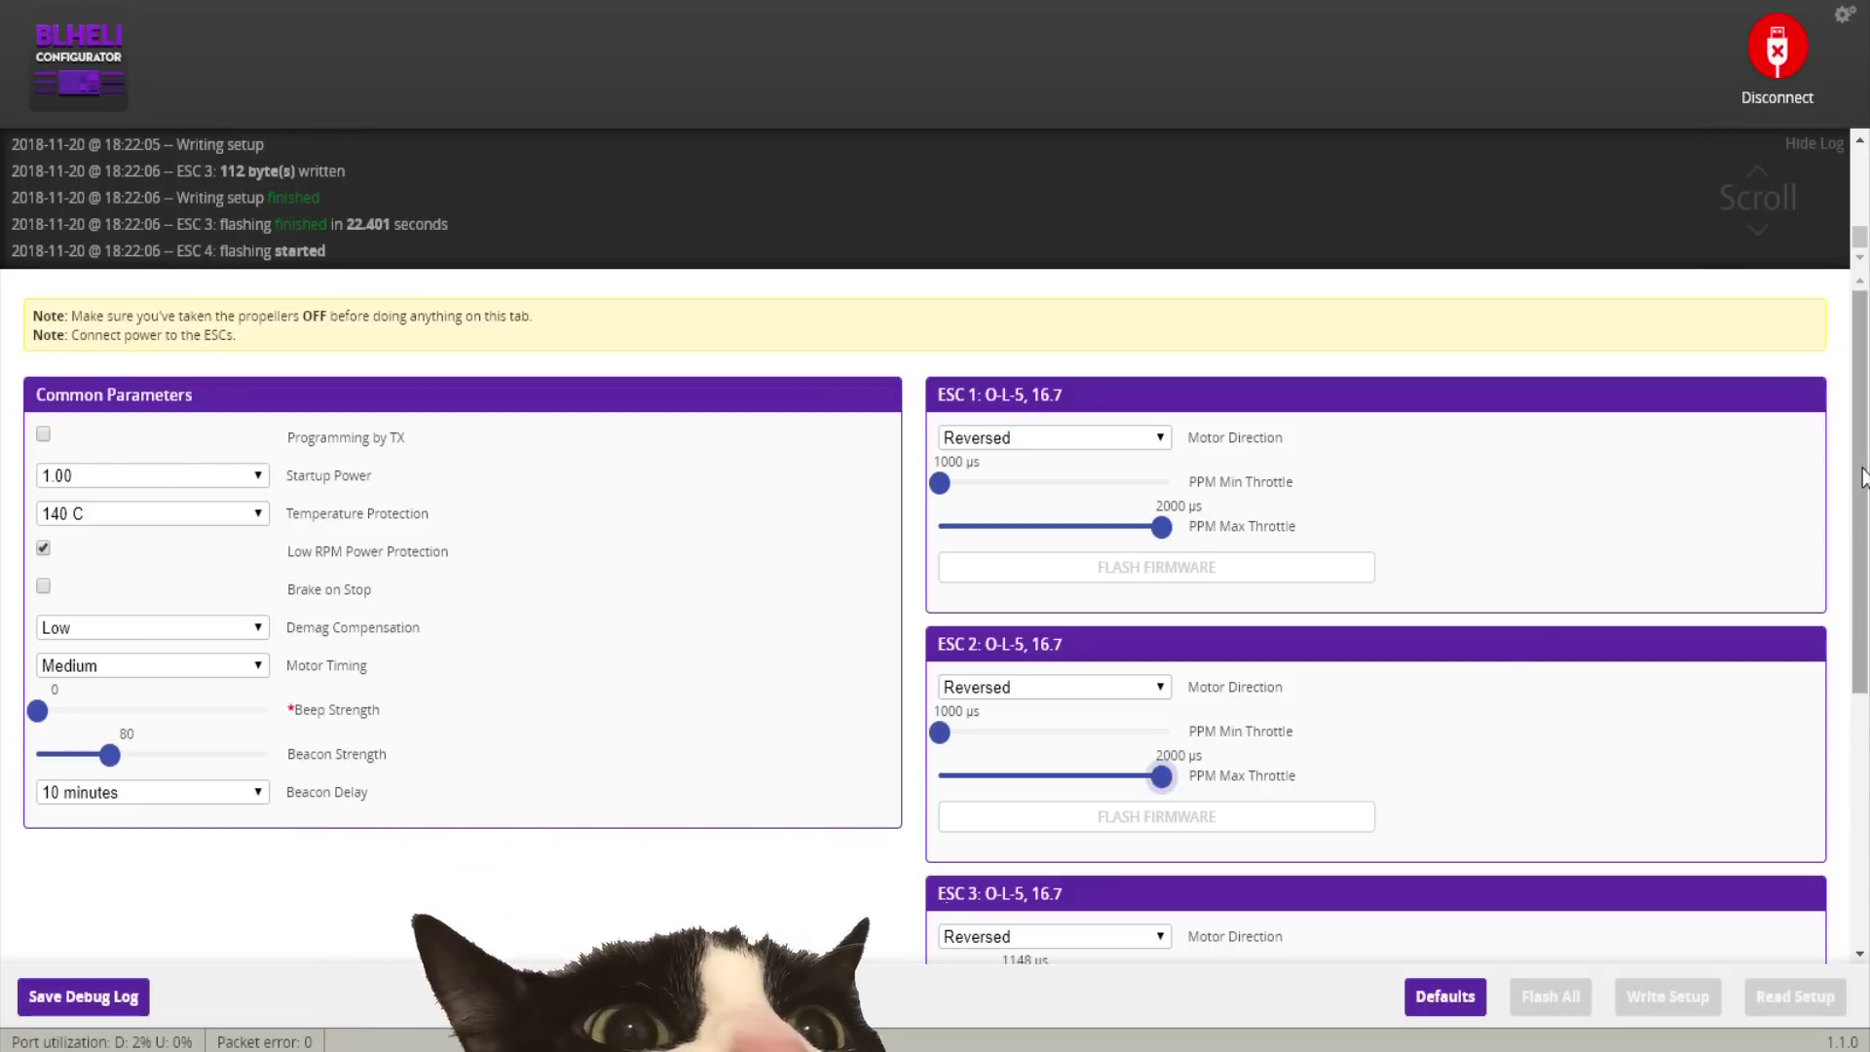
# Step: Set ESC 3 and ESC 4 to a PPM Min Throttle of 1000 µs and a PPM Max Throttle of 2000 µs
pyautogui.scroll(-3, 1728, 658)
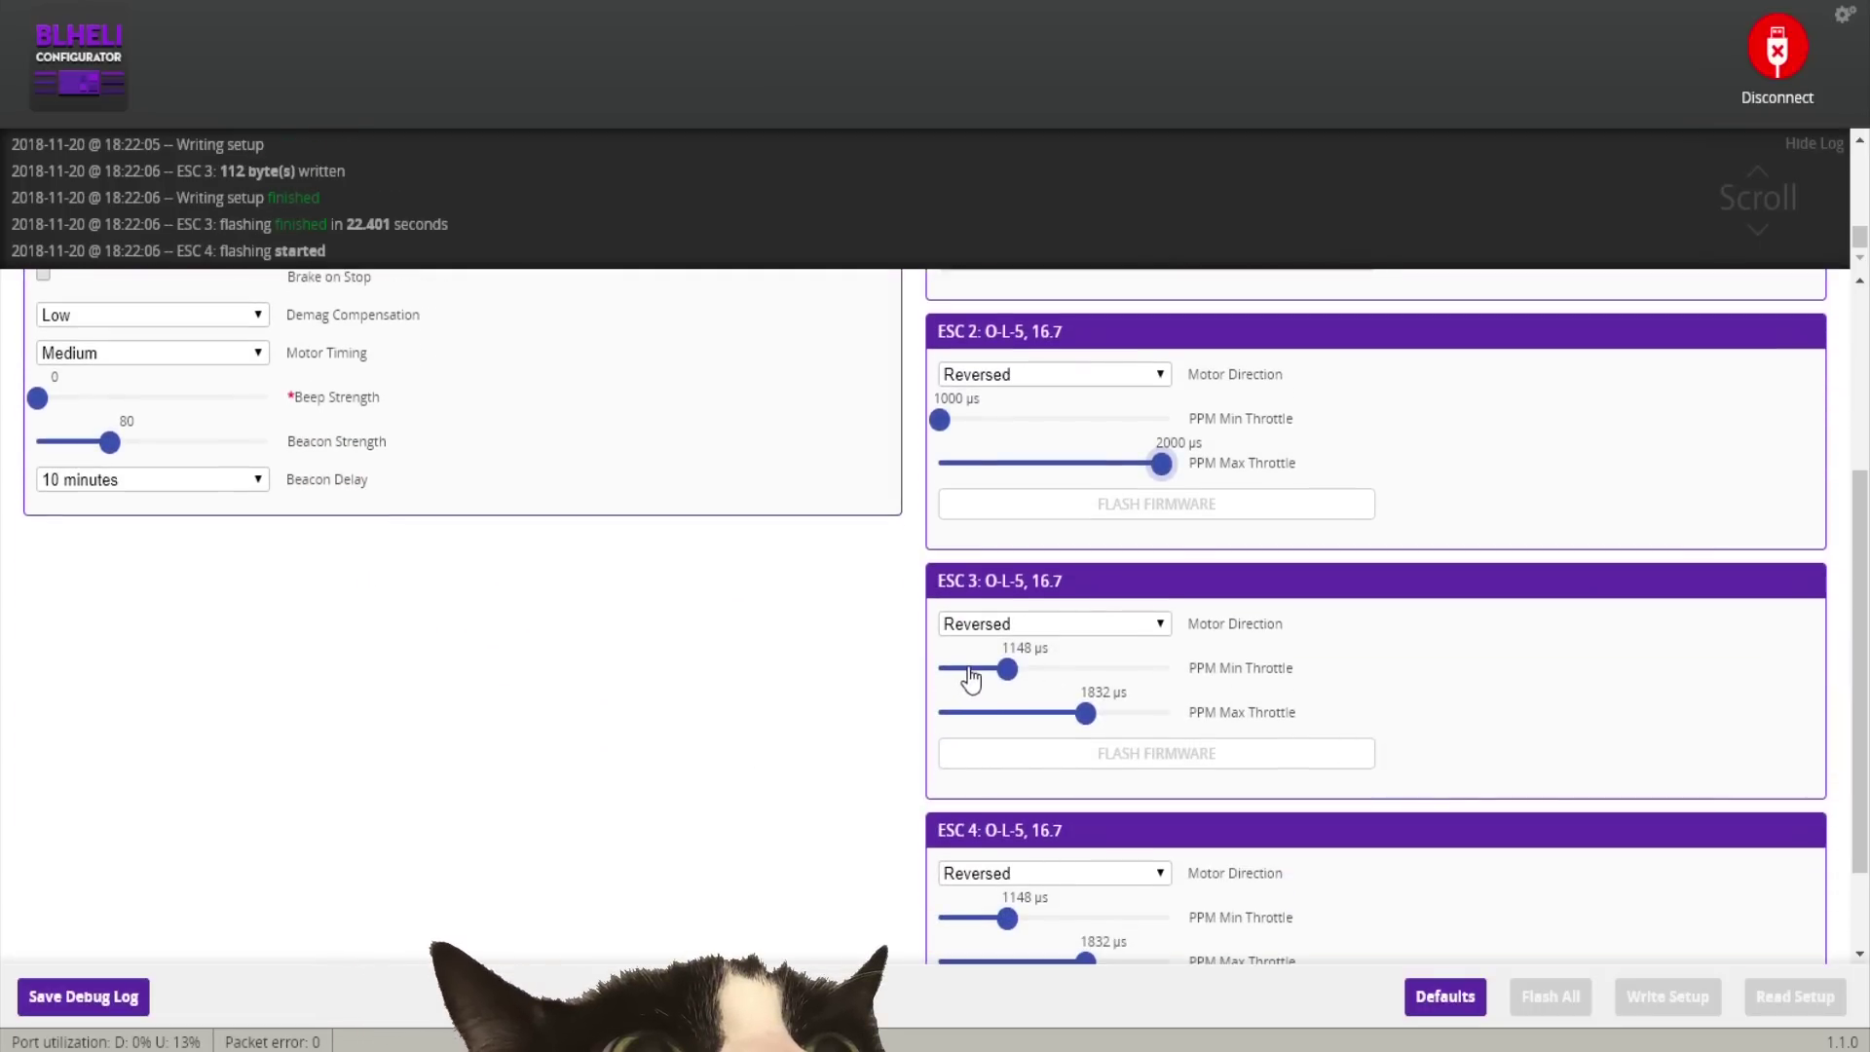
pyautogui.moveTo(970, 678); pyautogui.dragTo(945, 684)
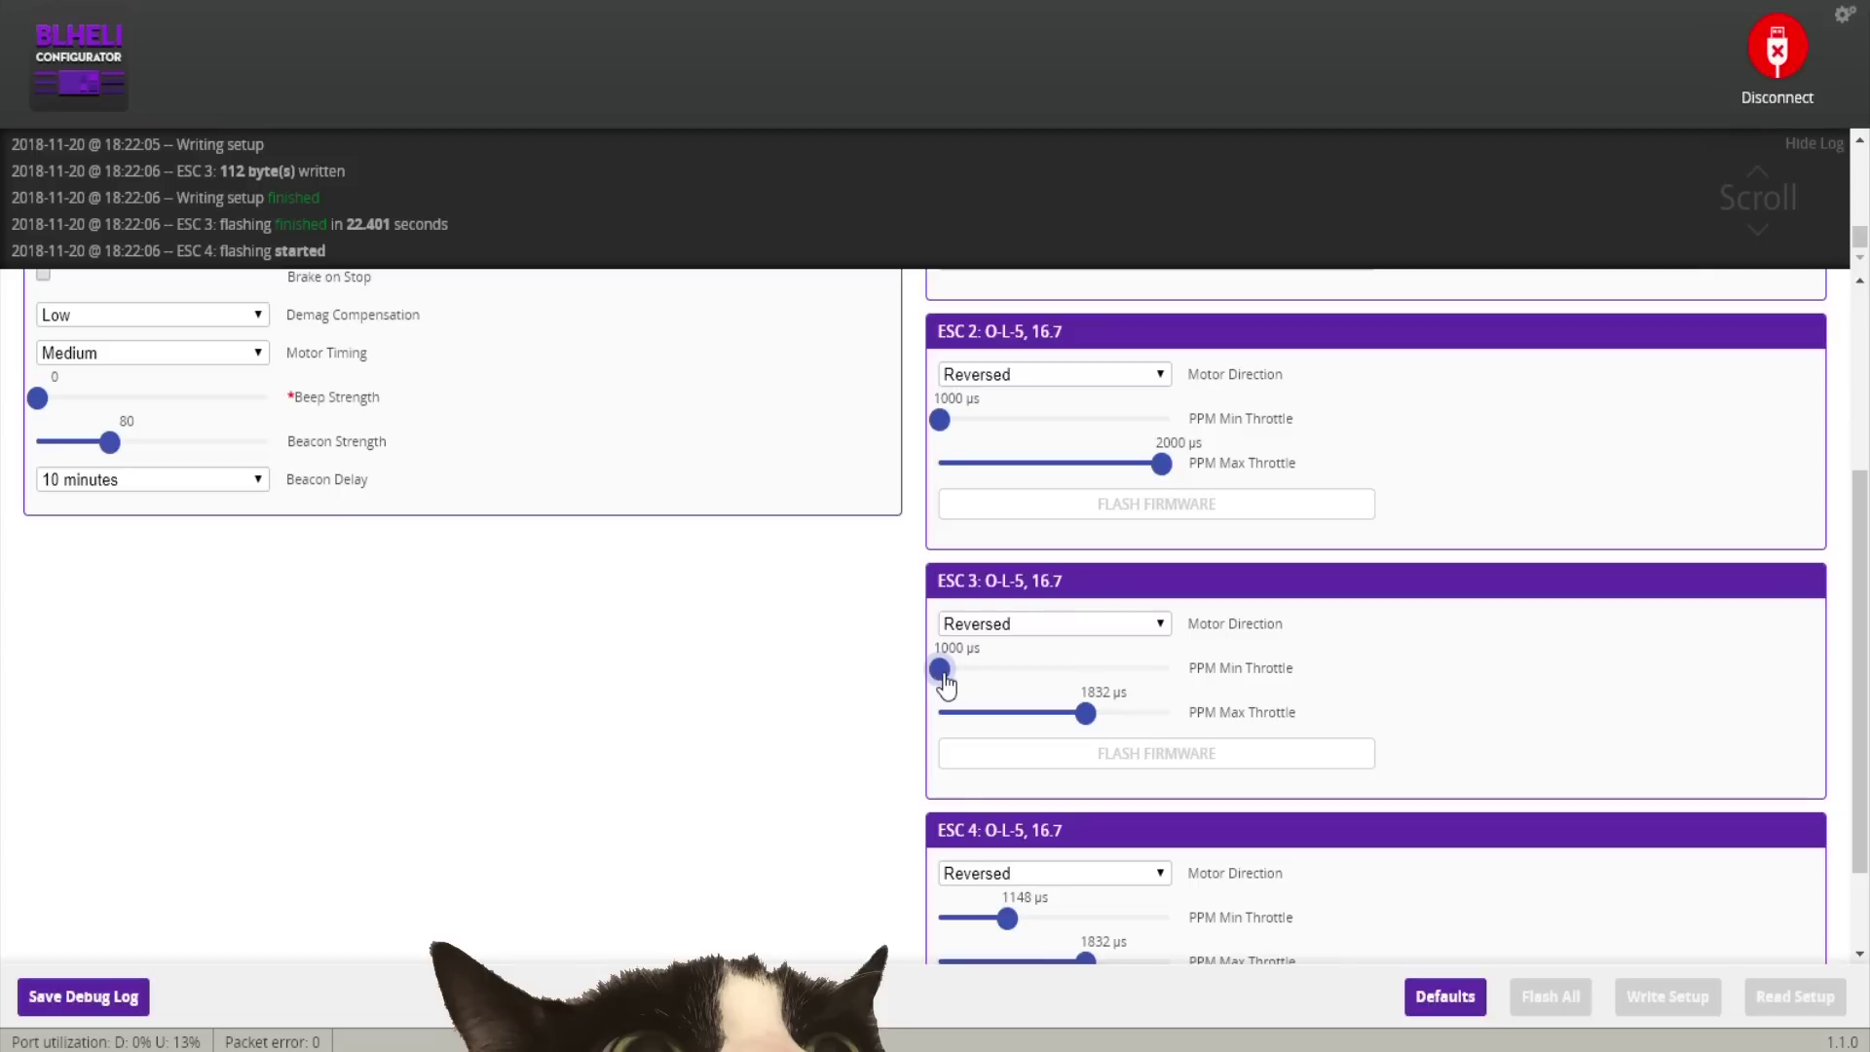
pyautogui.moveTo(1085, 714); pyautogui.dragTo(1169, 721)
pyautogui.click(946, 919)
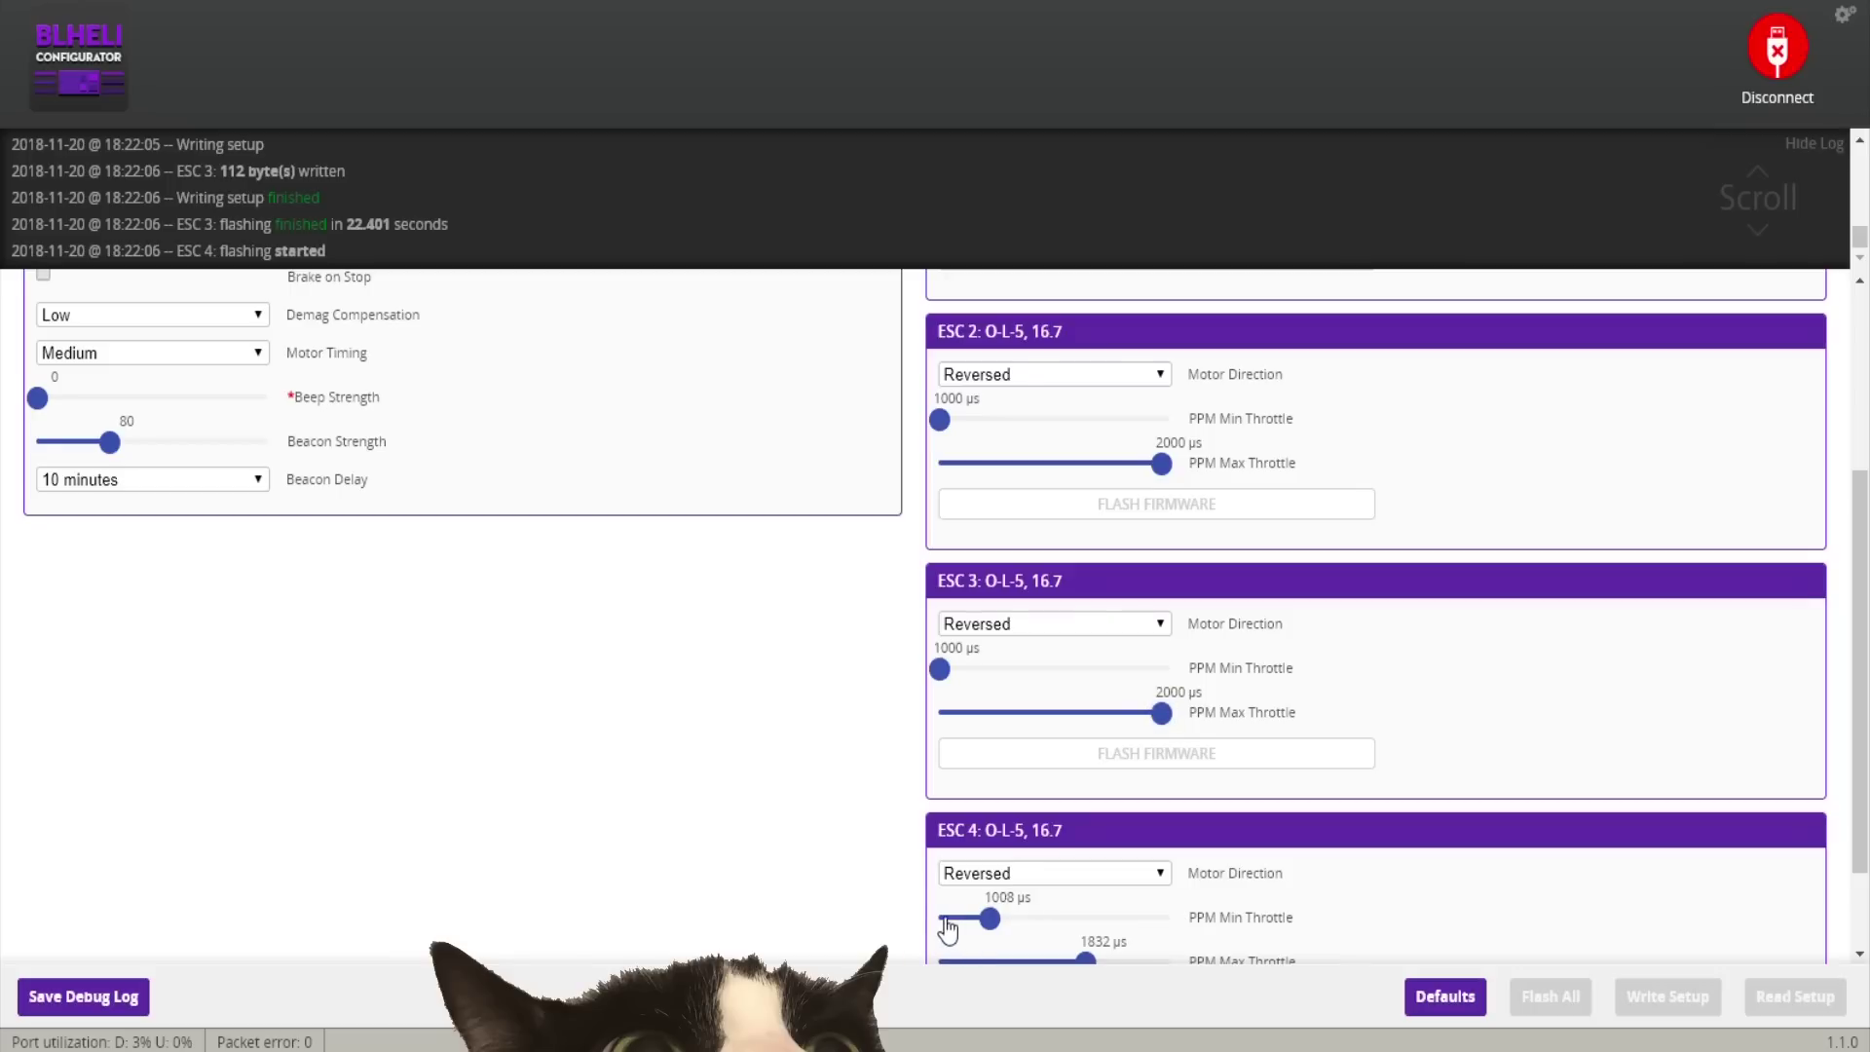
pyautogui.press('Left')
pyautogui.press('Left')
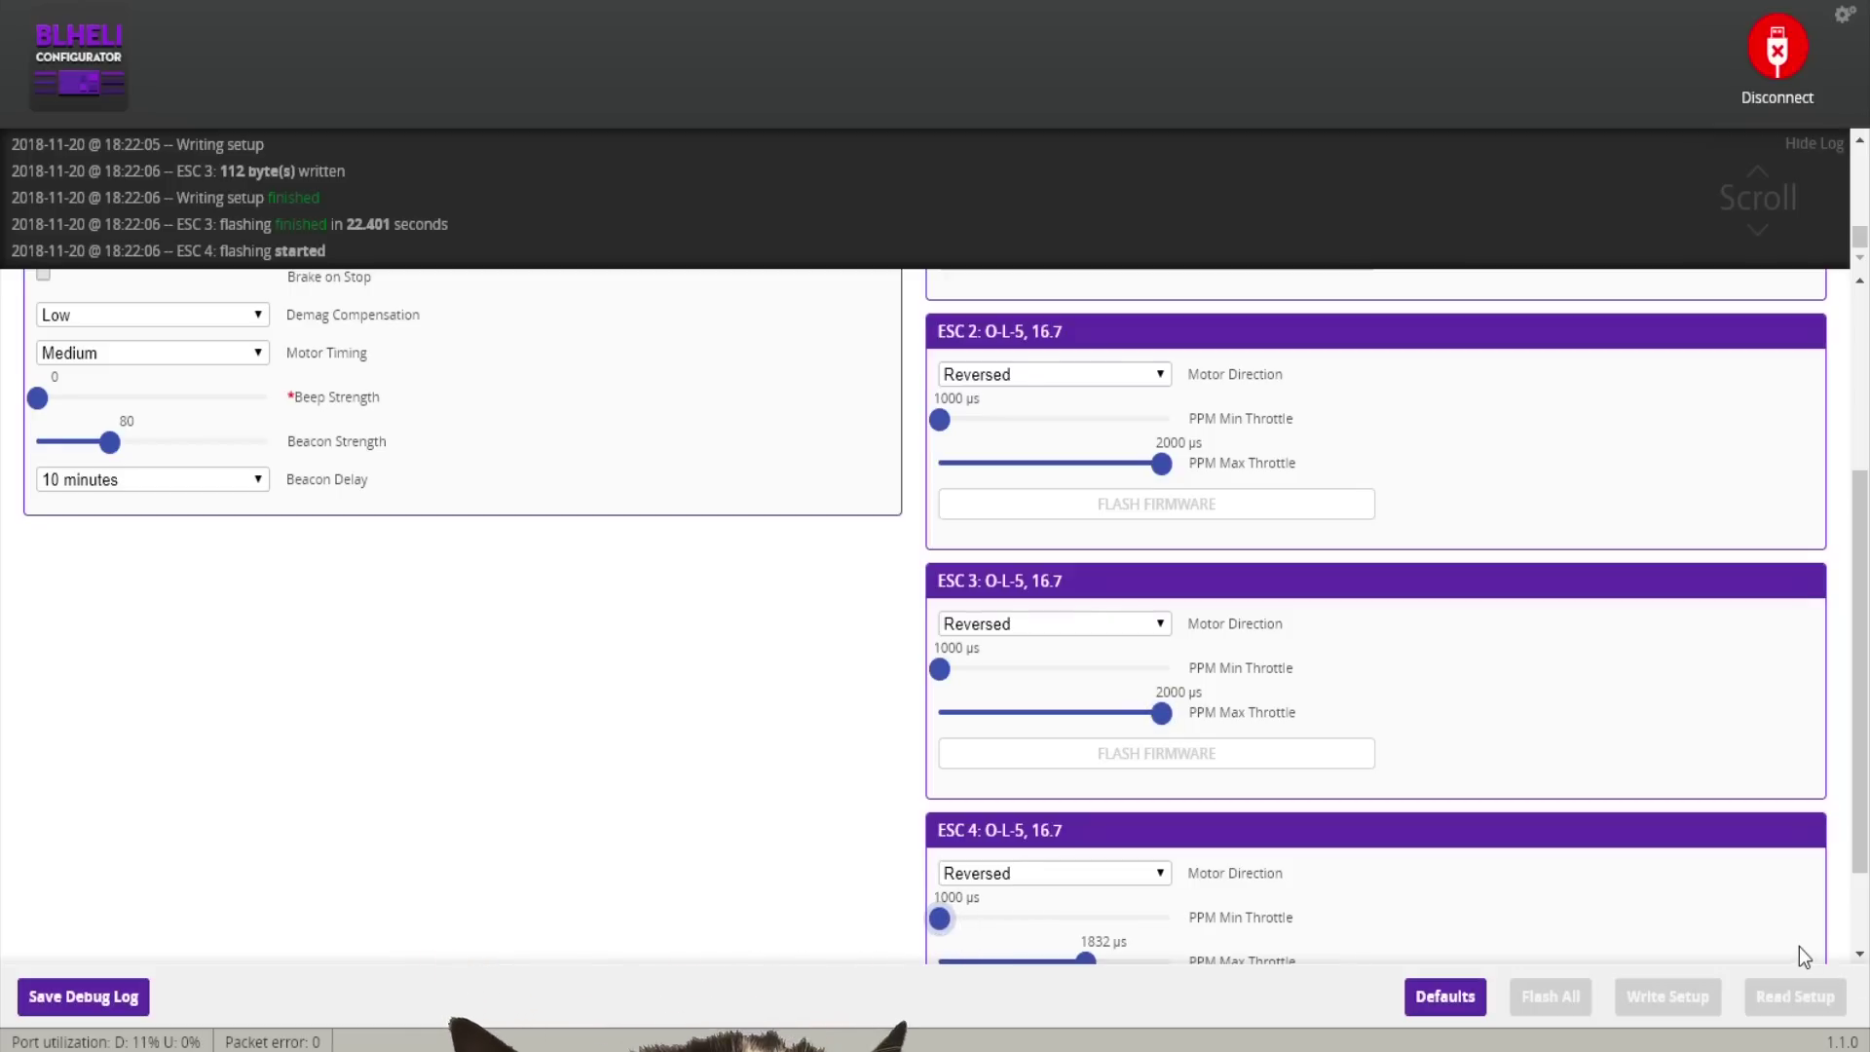
pyautogui.scroll(-1, 1201, 774)
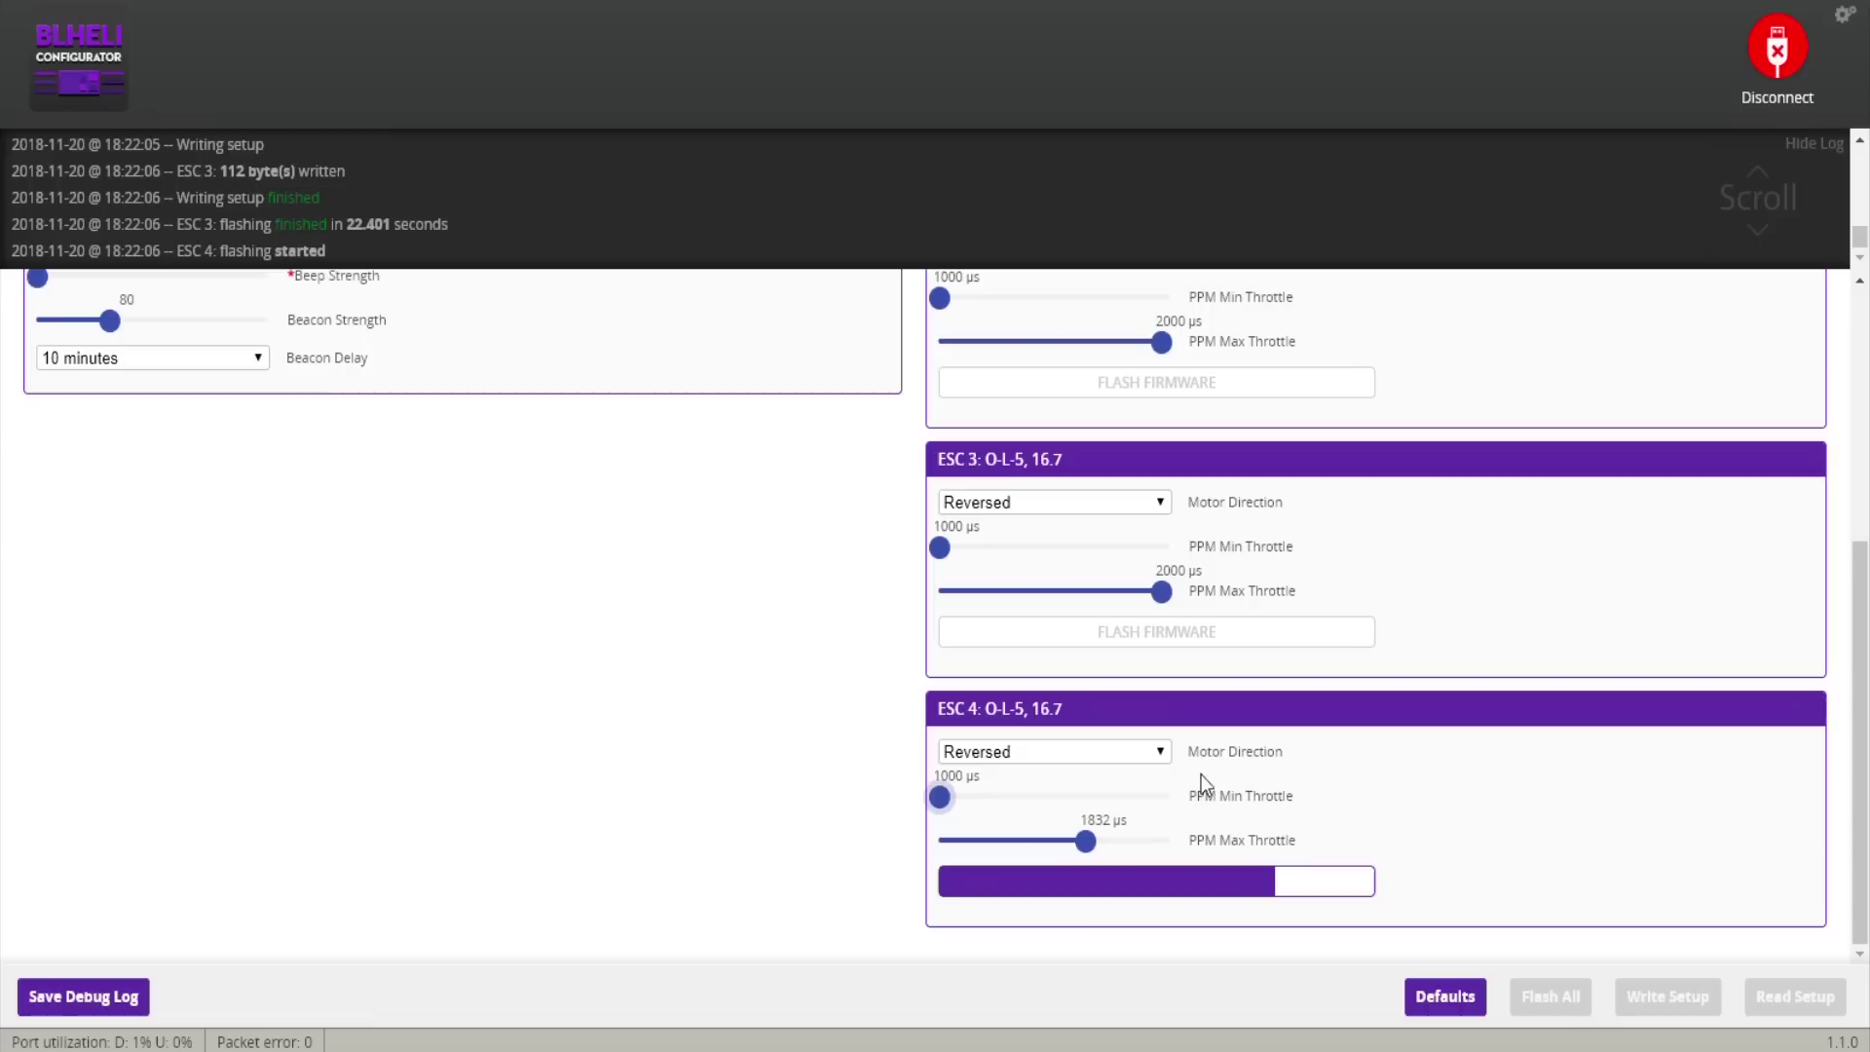
pyautogui.moveTo(1146, 849); pyautogui.dragTo(1161, 849)
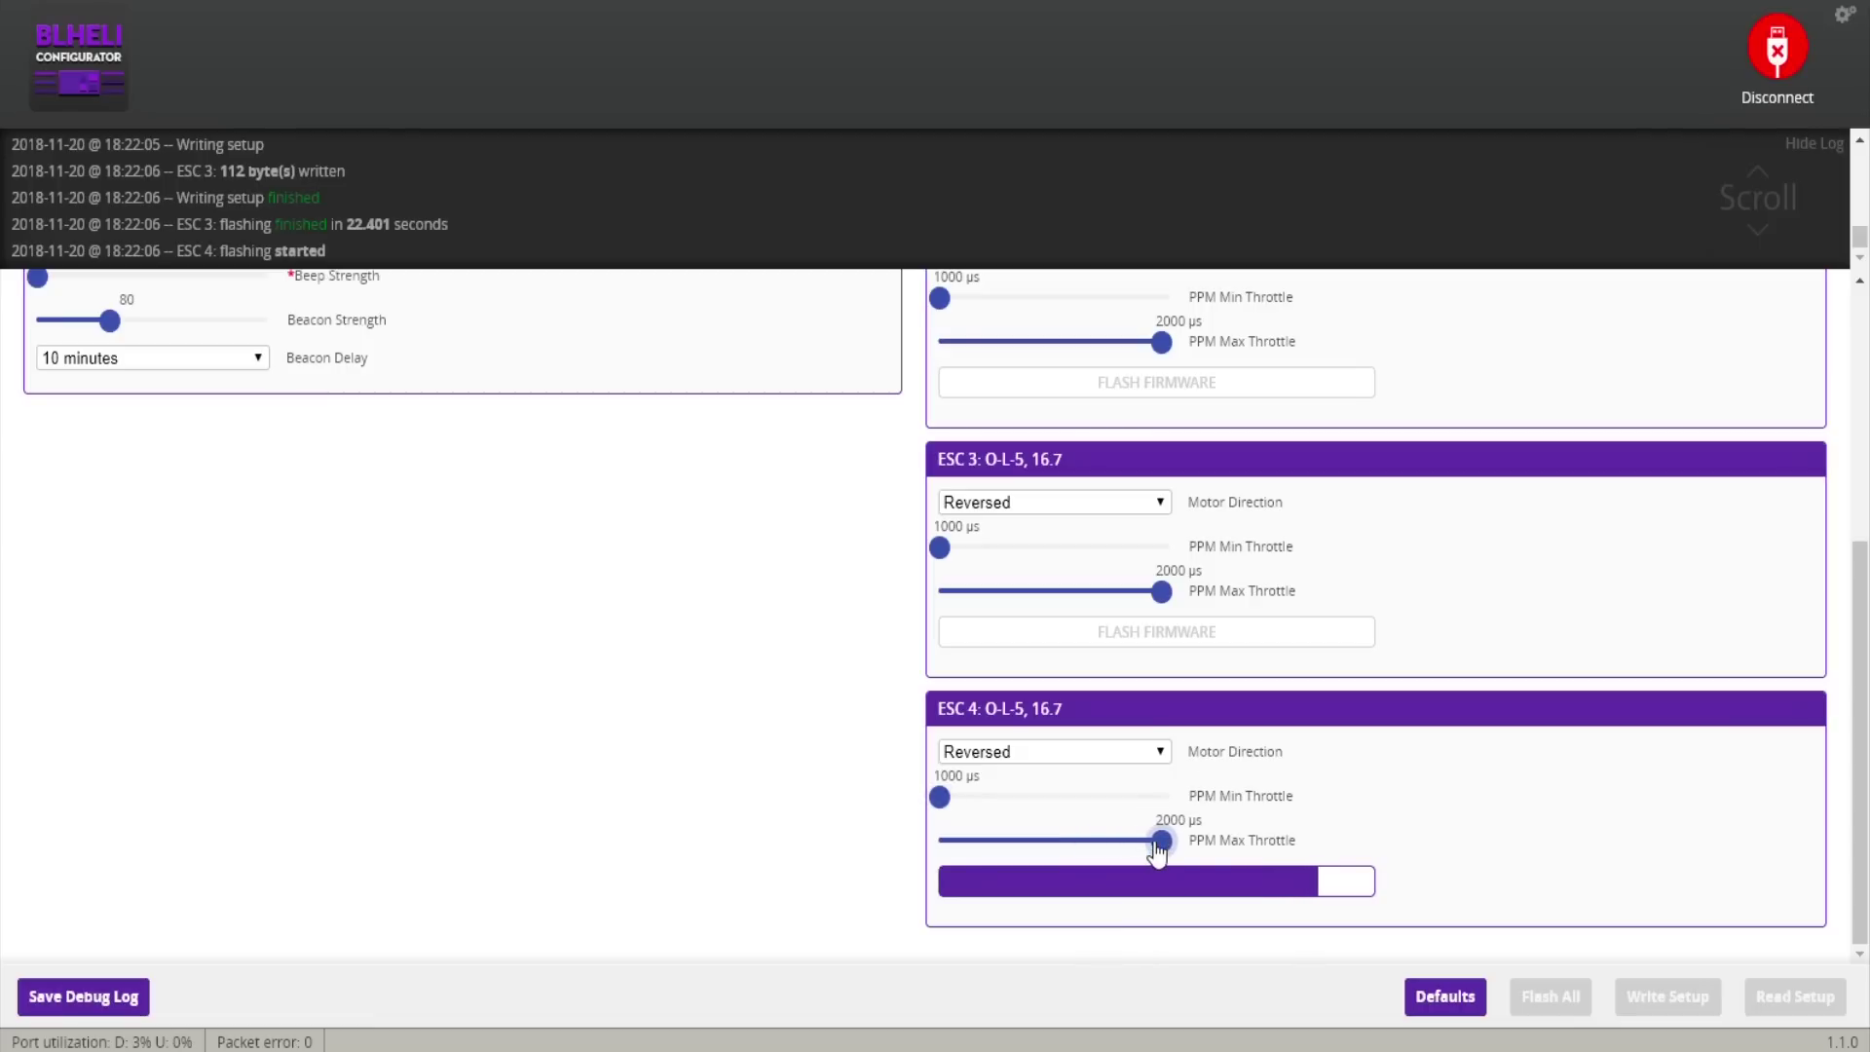
# Step: Set the Beep Strength in the common parameters to 14
pyautogui.scroll(1, 659, 451)
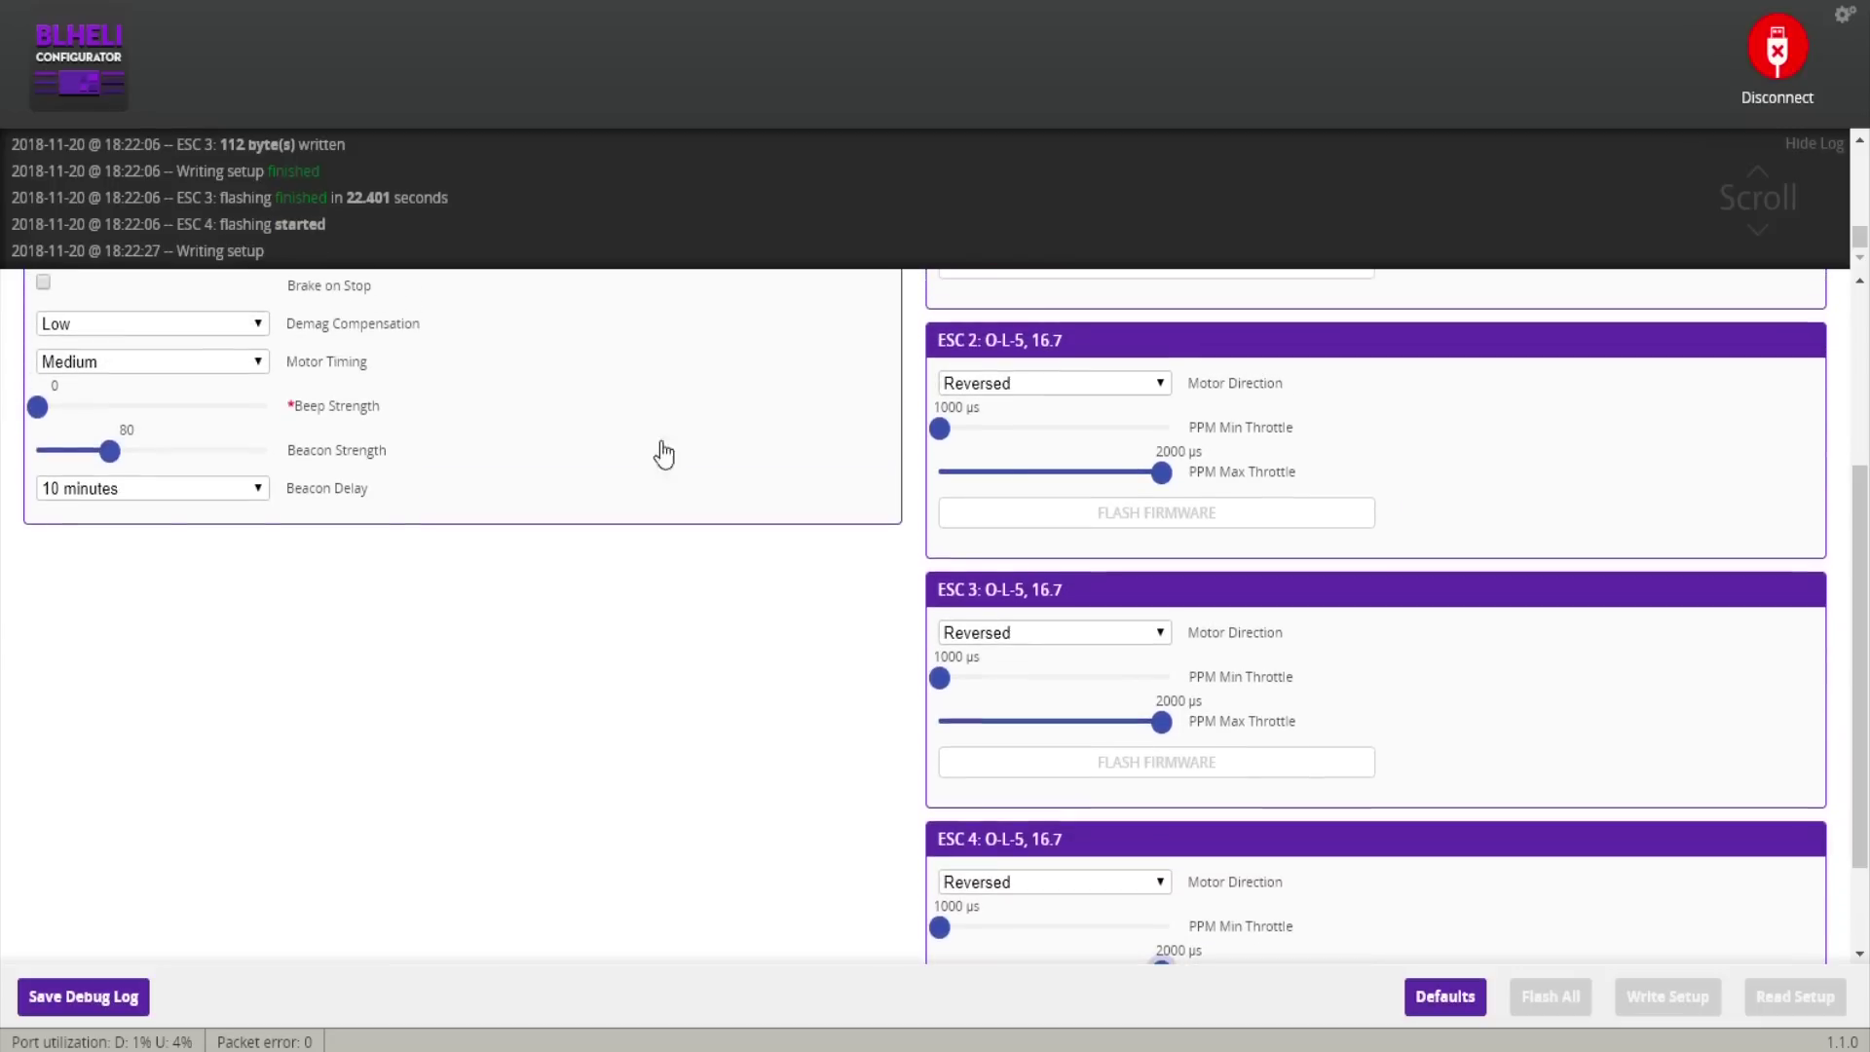
pyautogui.moveTo(38, 407); pyautogui.dragTo(61, 419)
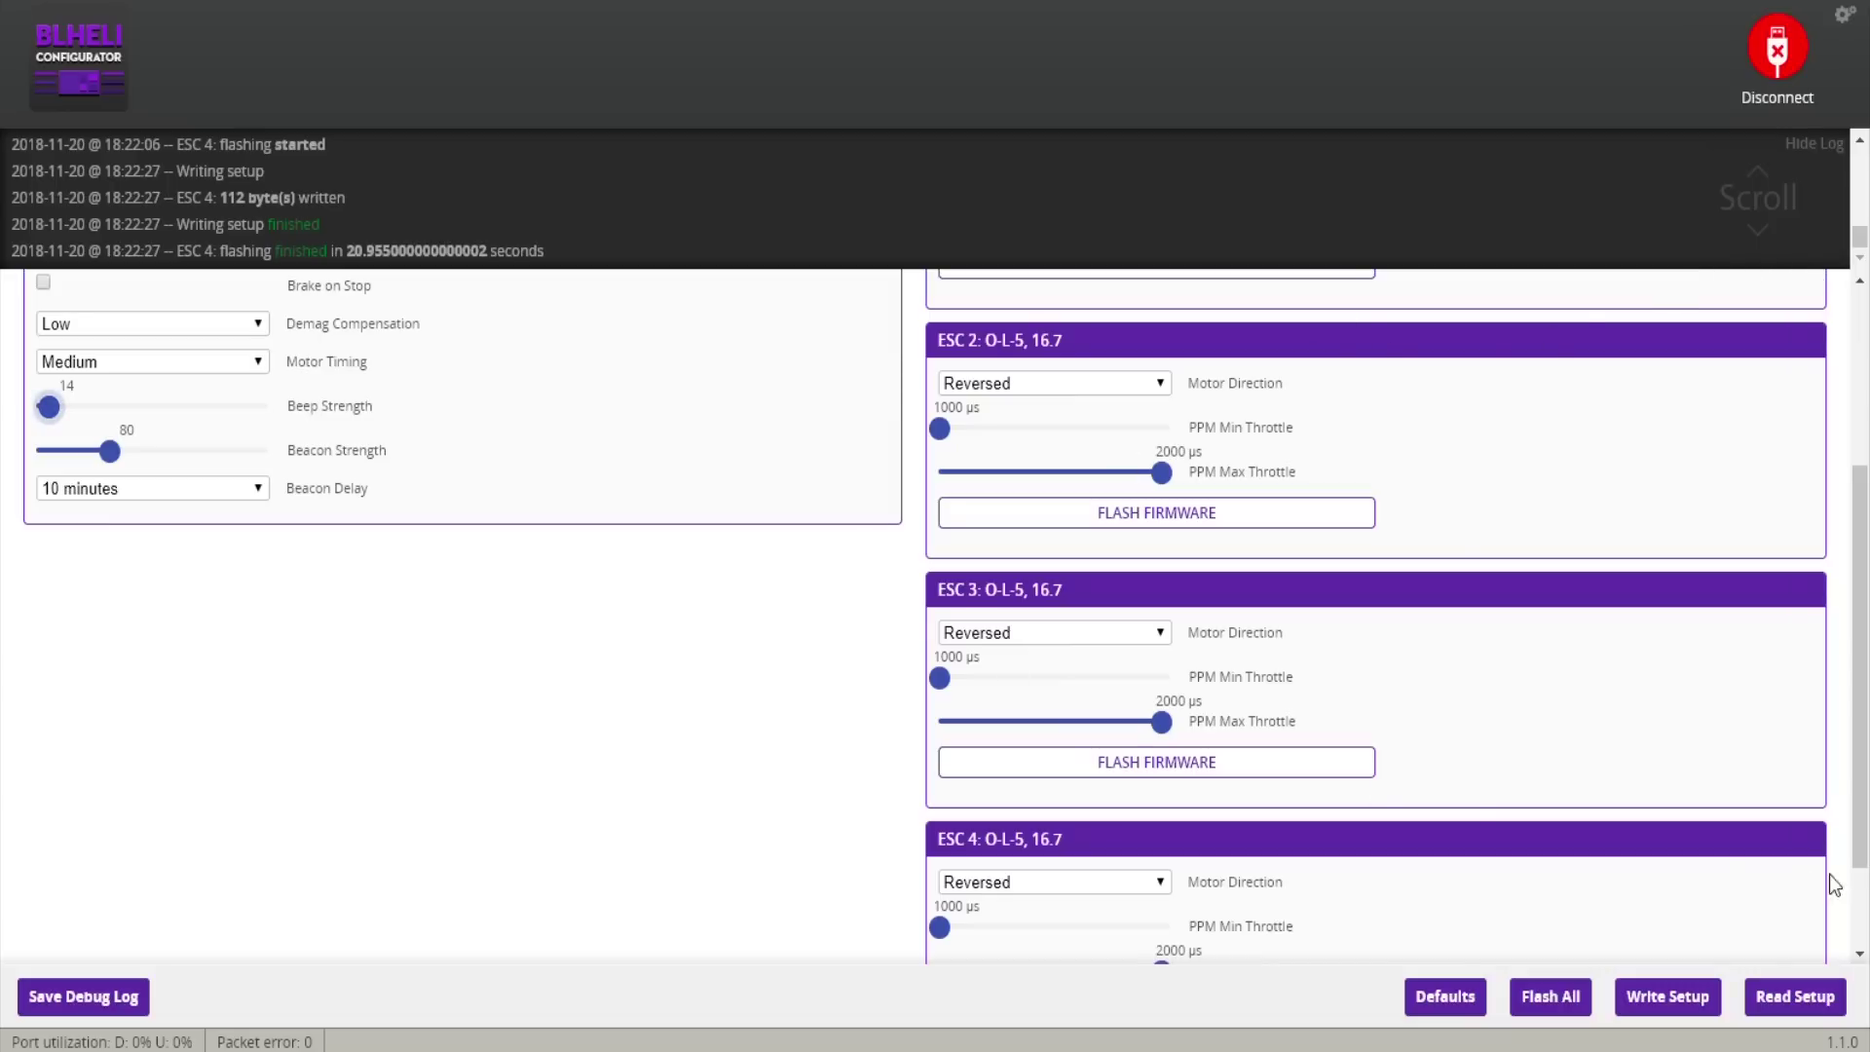
pyautogui.scroll(-3, 1848, 886)
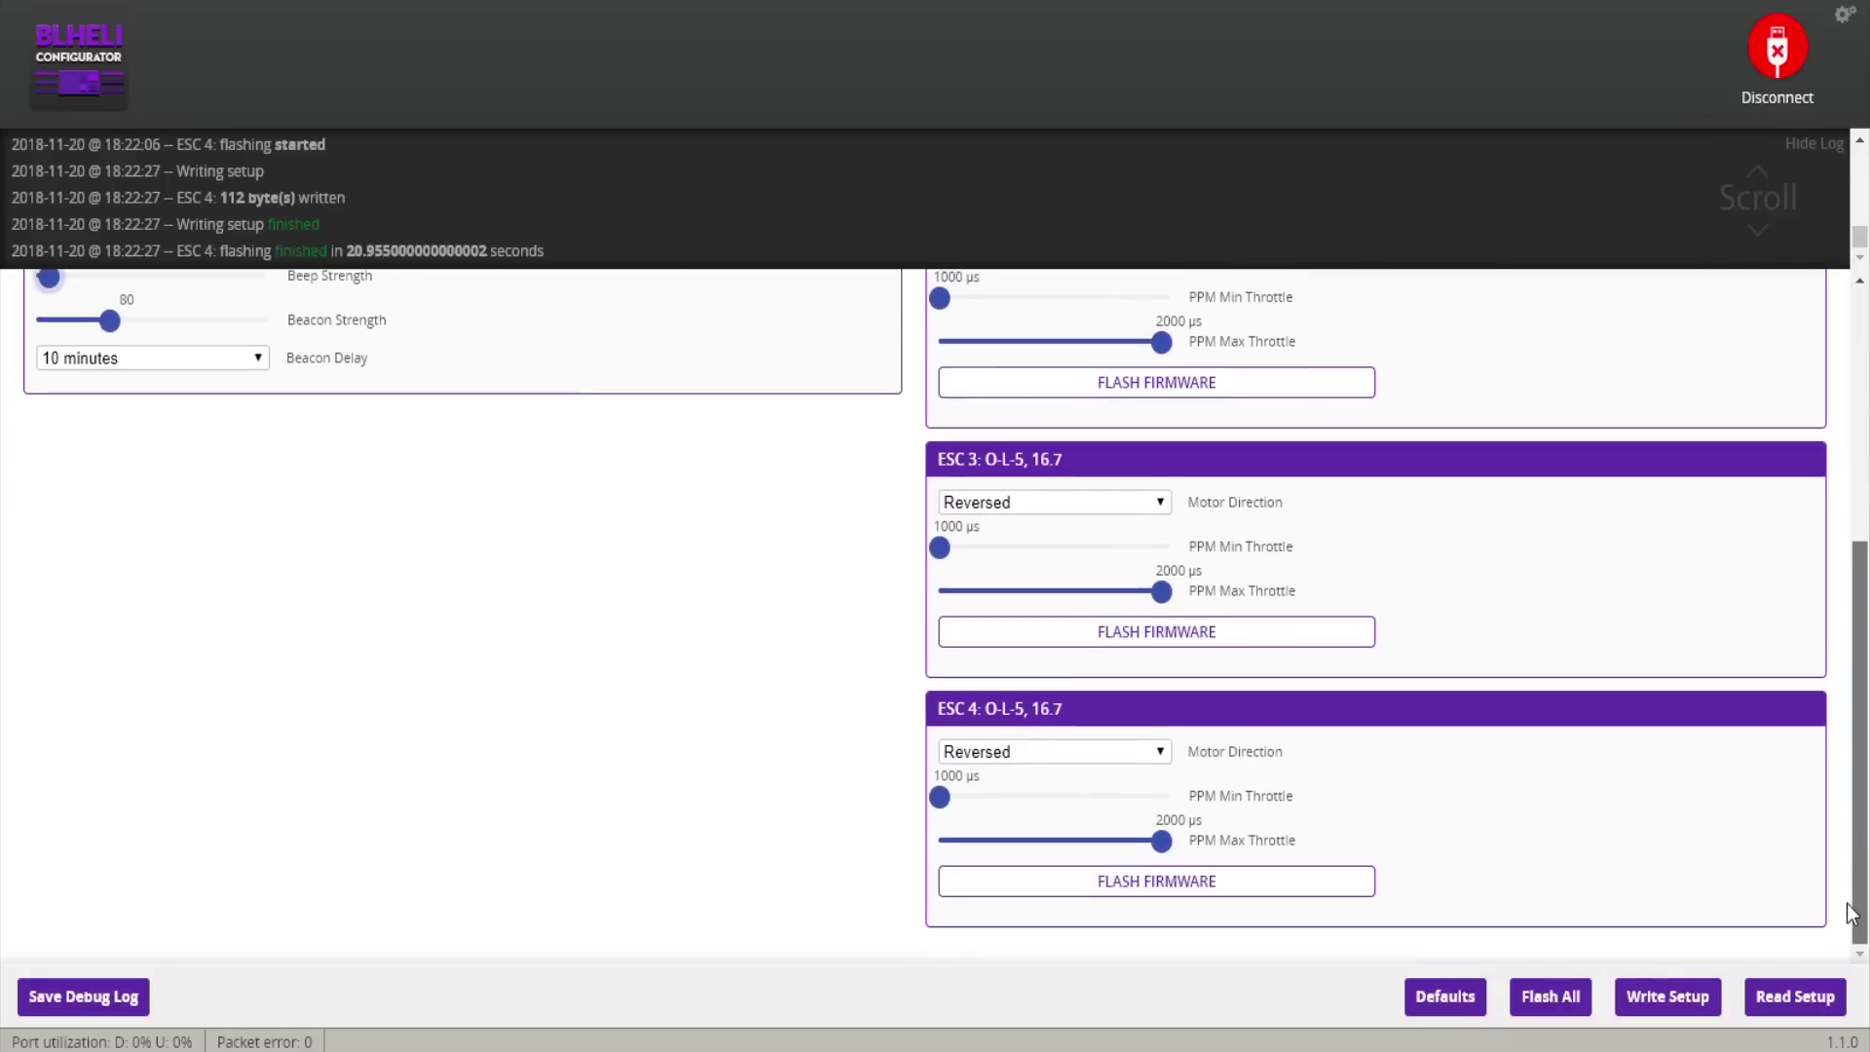
# Step: Set the Motor Timing to MediumHigh and write the setup to the ESCs
pyautogui.scroll(5, 1851, 891)
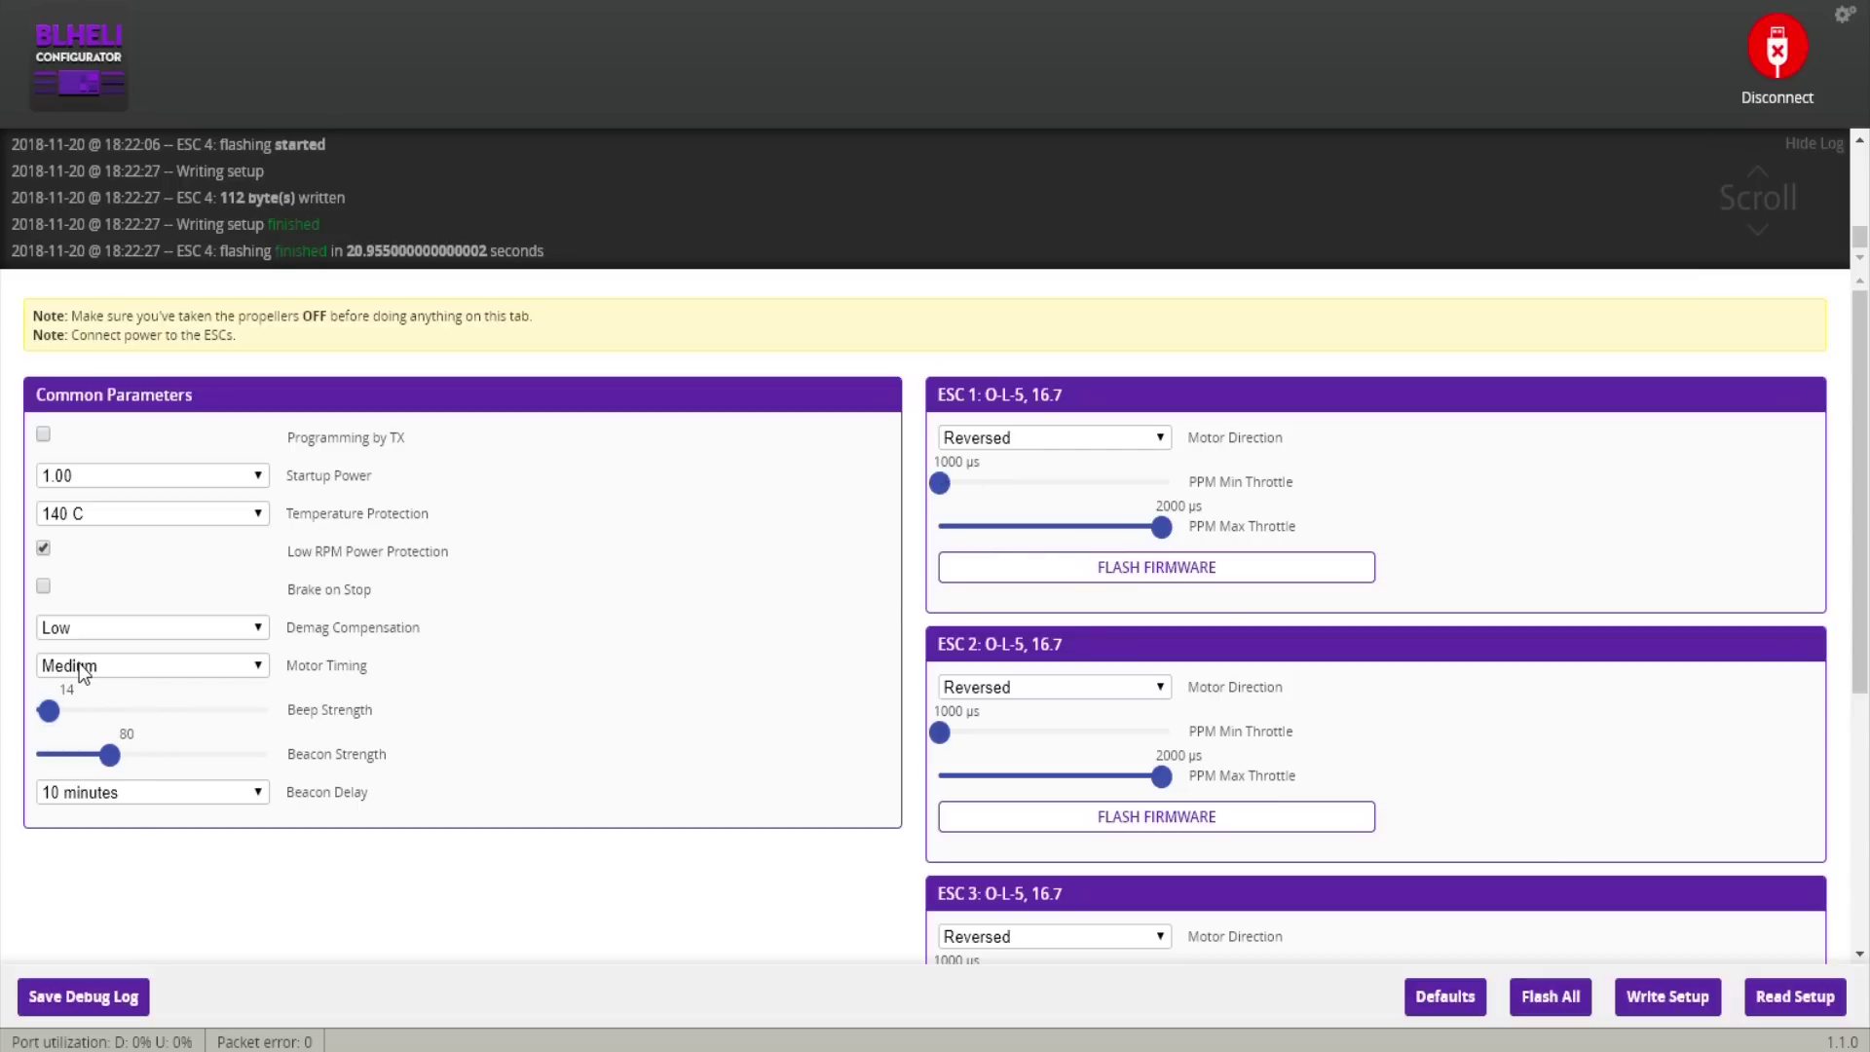
pyautogui.click(115, 752)
pyautogui.scroll(-3, 1590, 927)
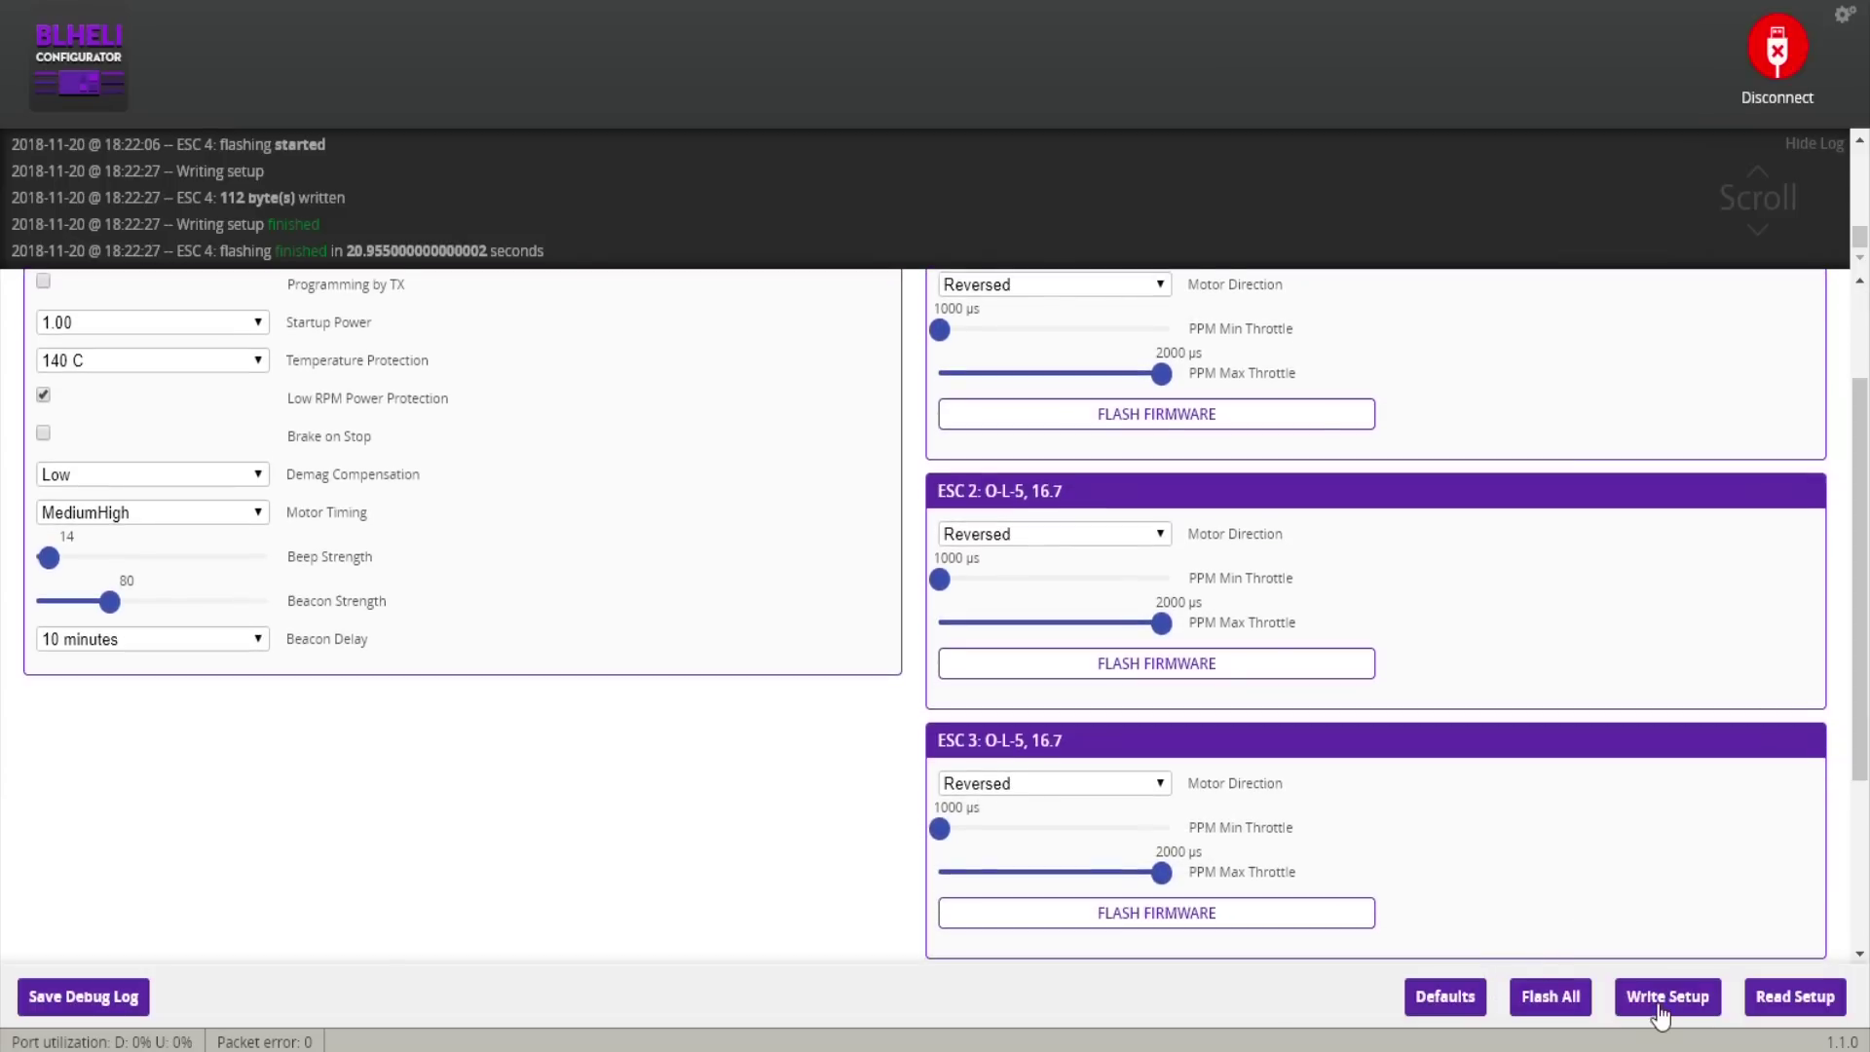
pyautogui.click(1663, 996)
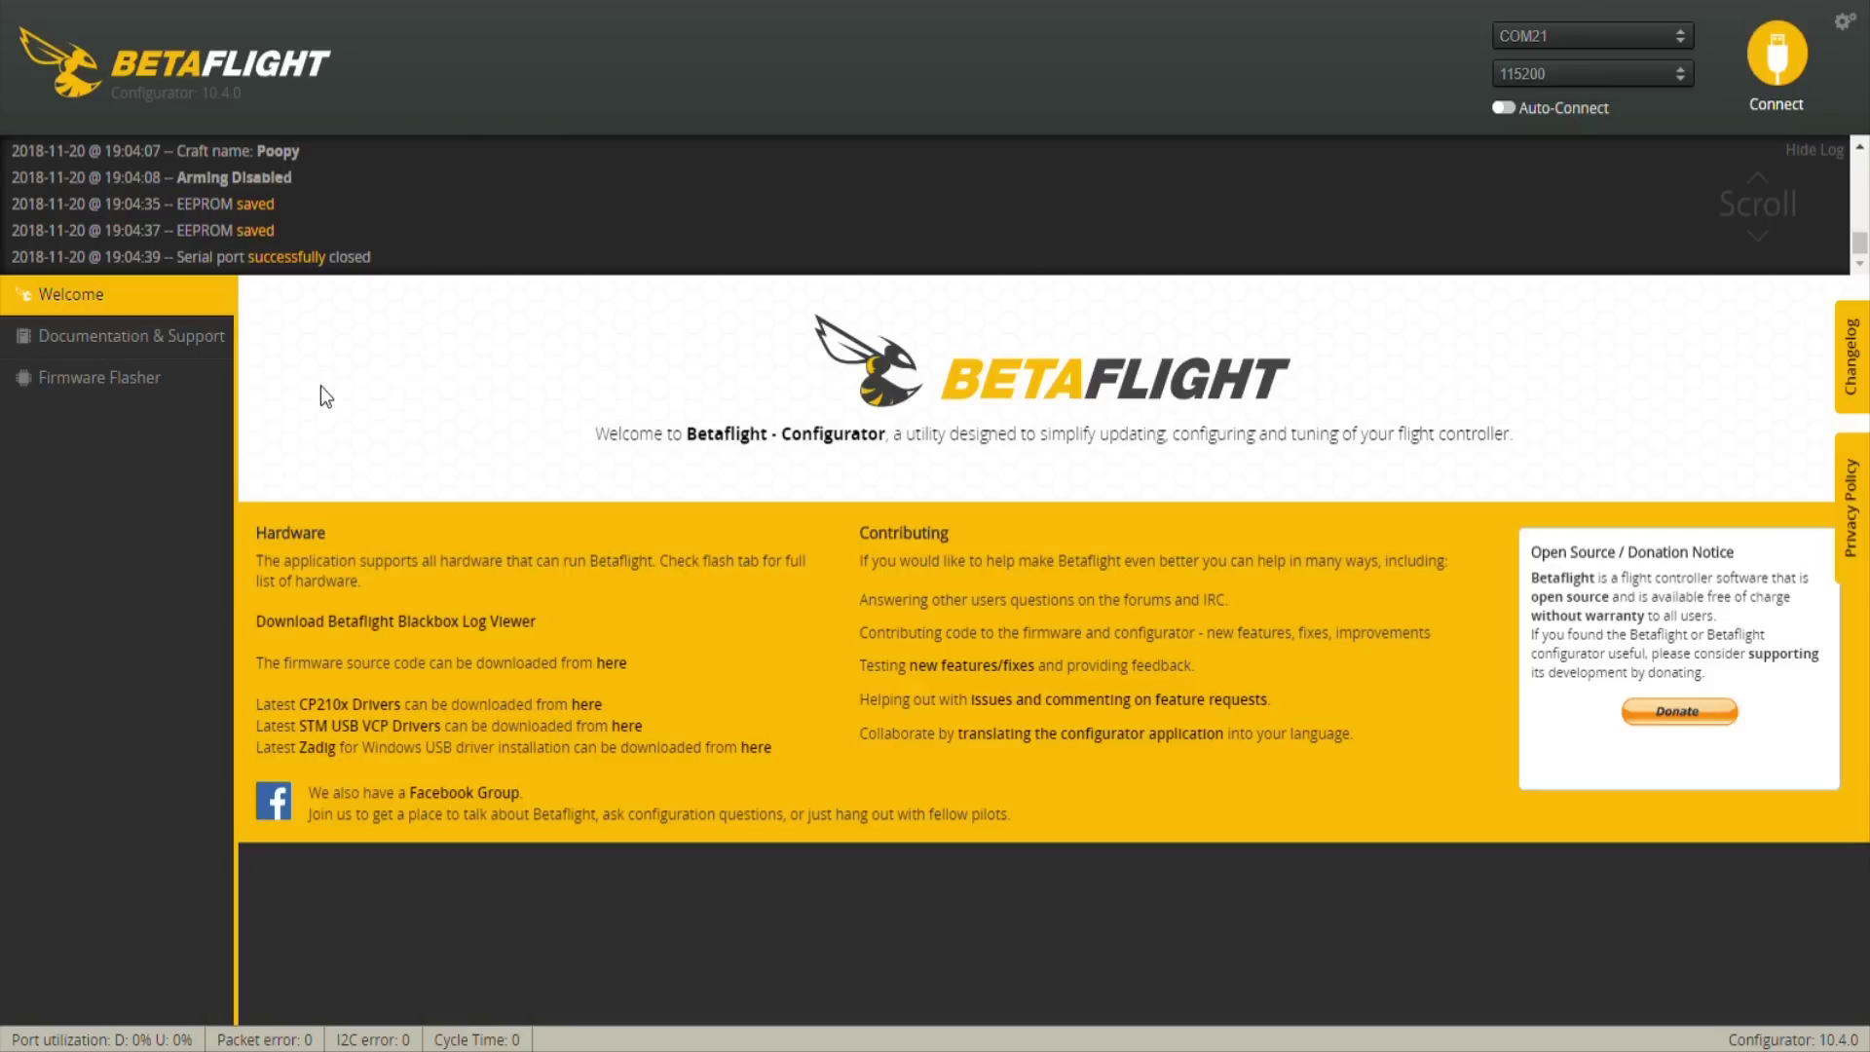
# Step: Switch to Betaflight Configurator, choose board CRAZYBEEF3FR with firmware 3.5.3 in the Firmware Flasher, and return to the welcome page
pyautogui.click(200, 391)
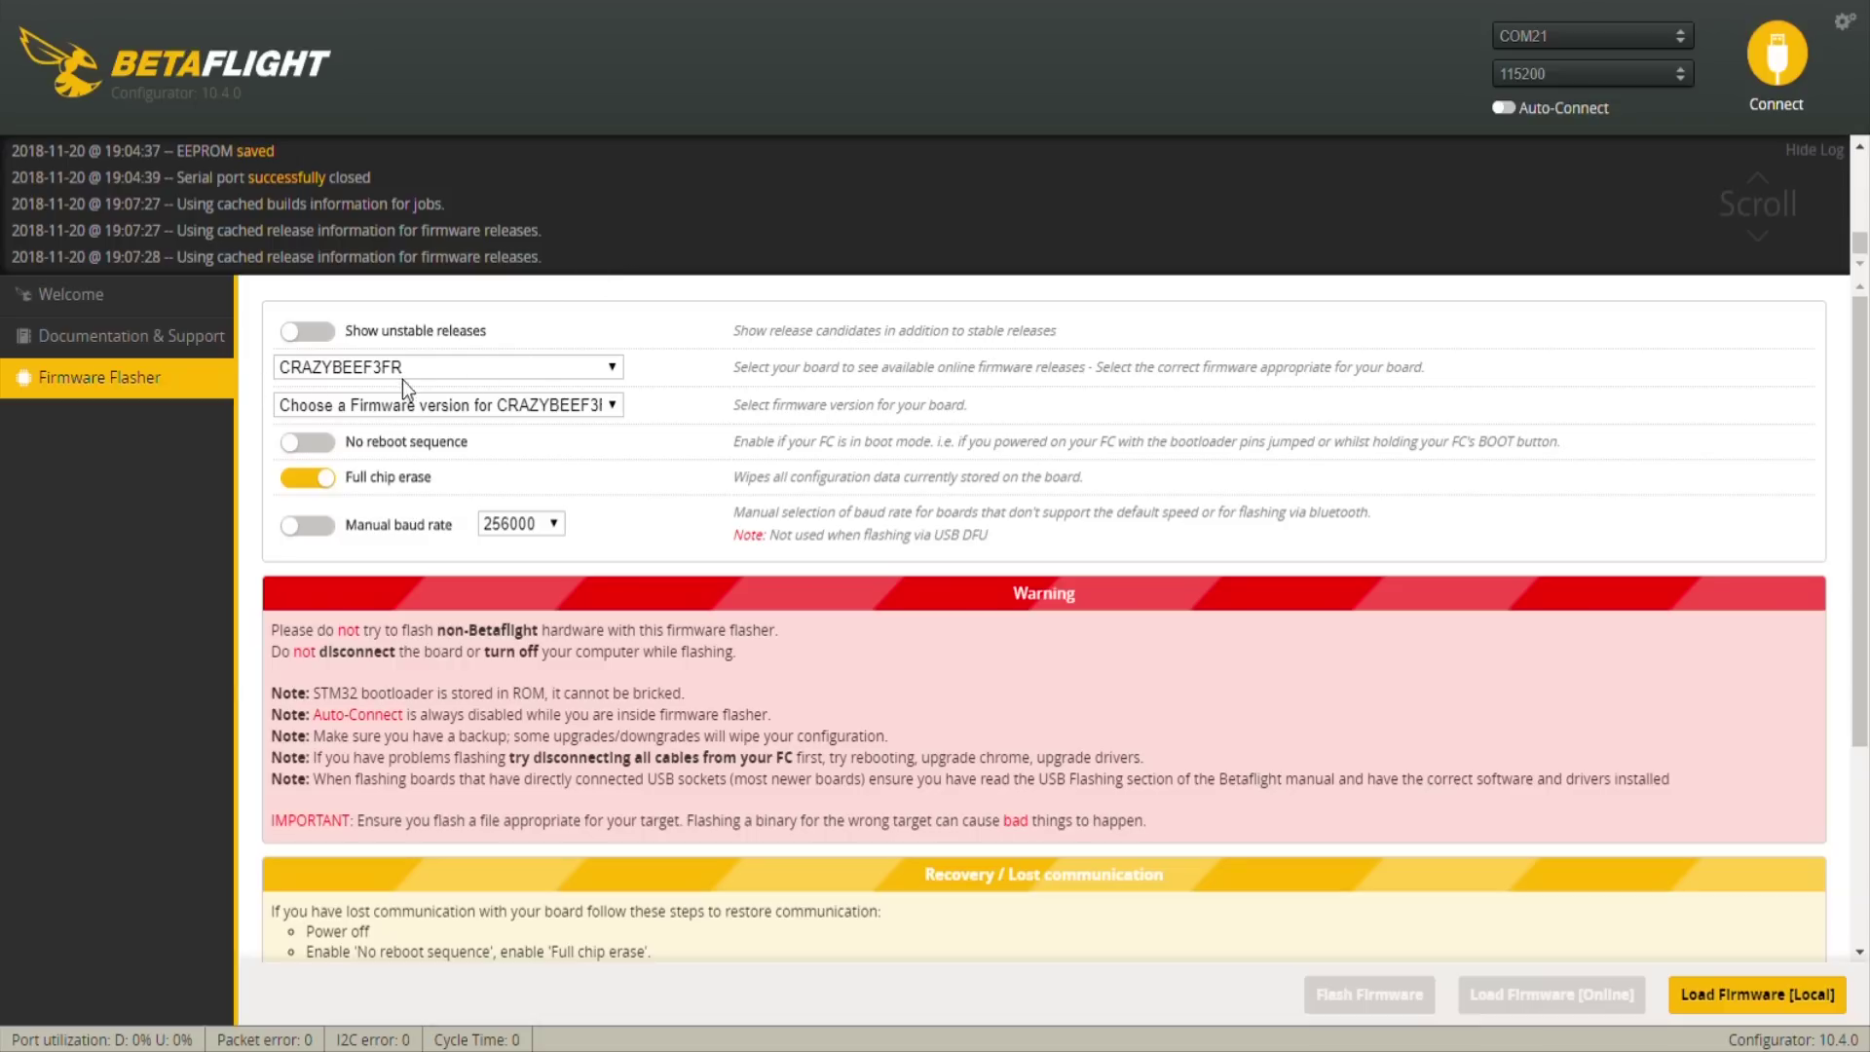
pyautogui.click(354, 454)
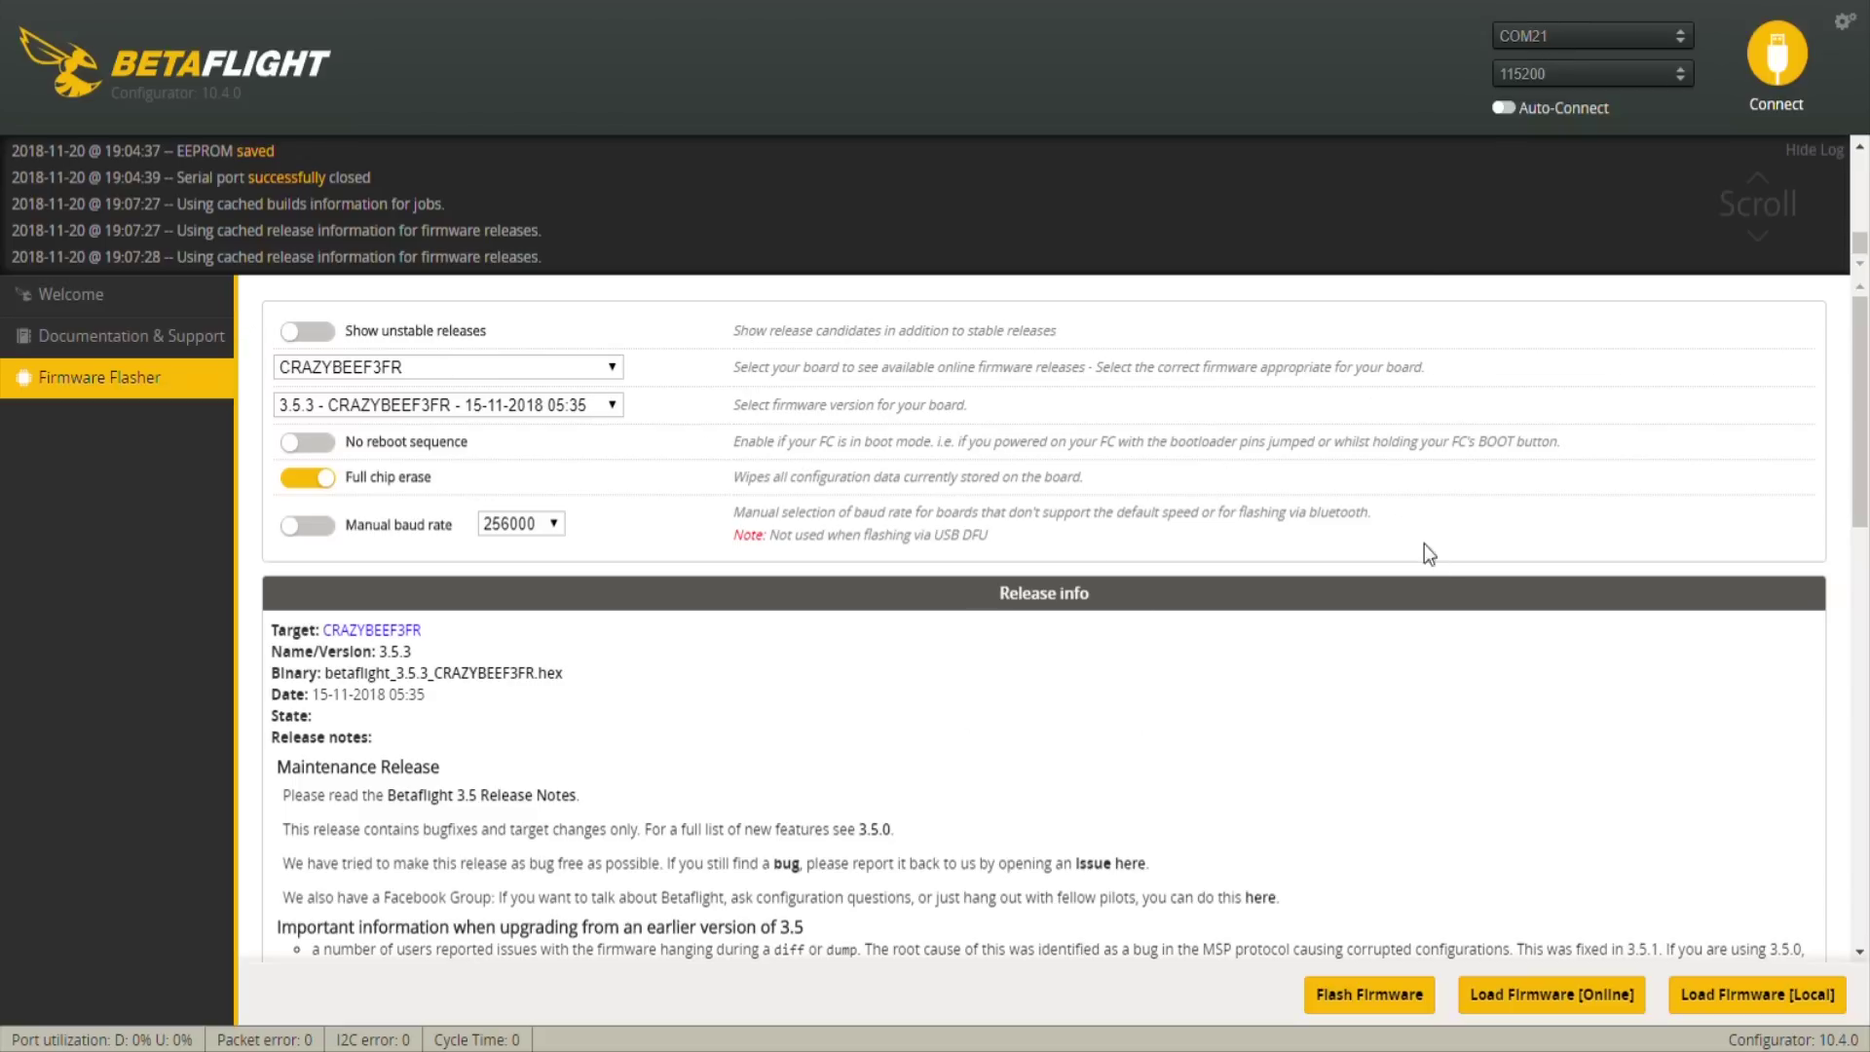
pyautogui.click(164, 300)
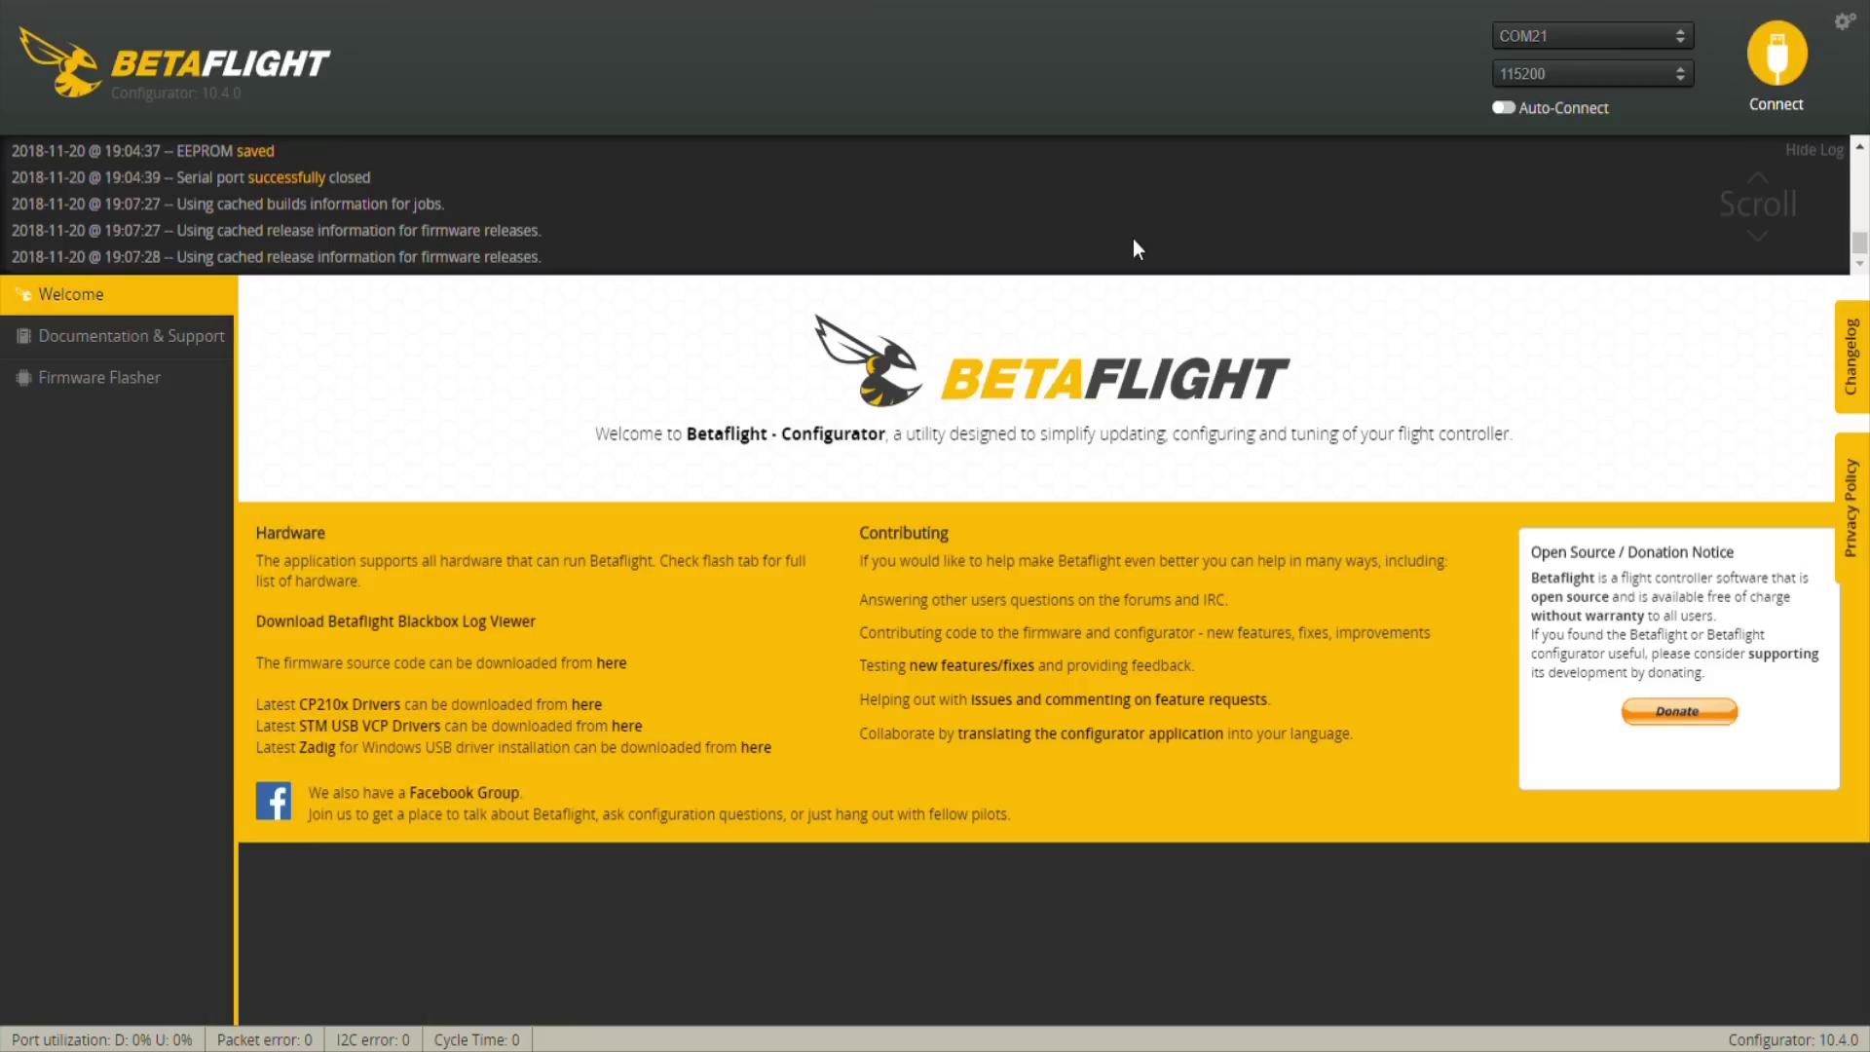
# Step: Connect to the flight controller on COM21 at 115200 and check its serial port assignments
pyautogui.click(185, 387)
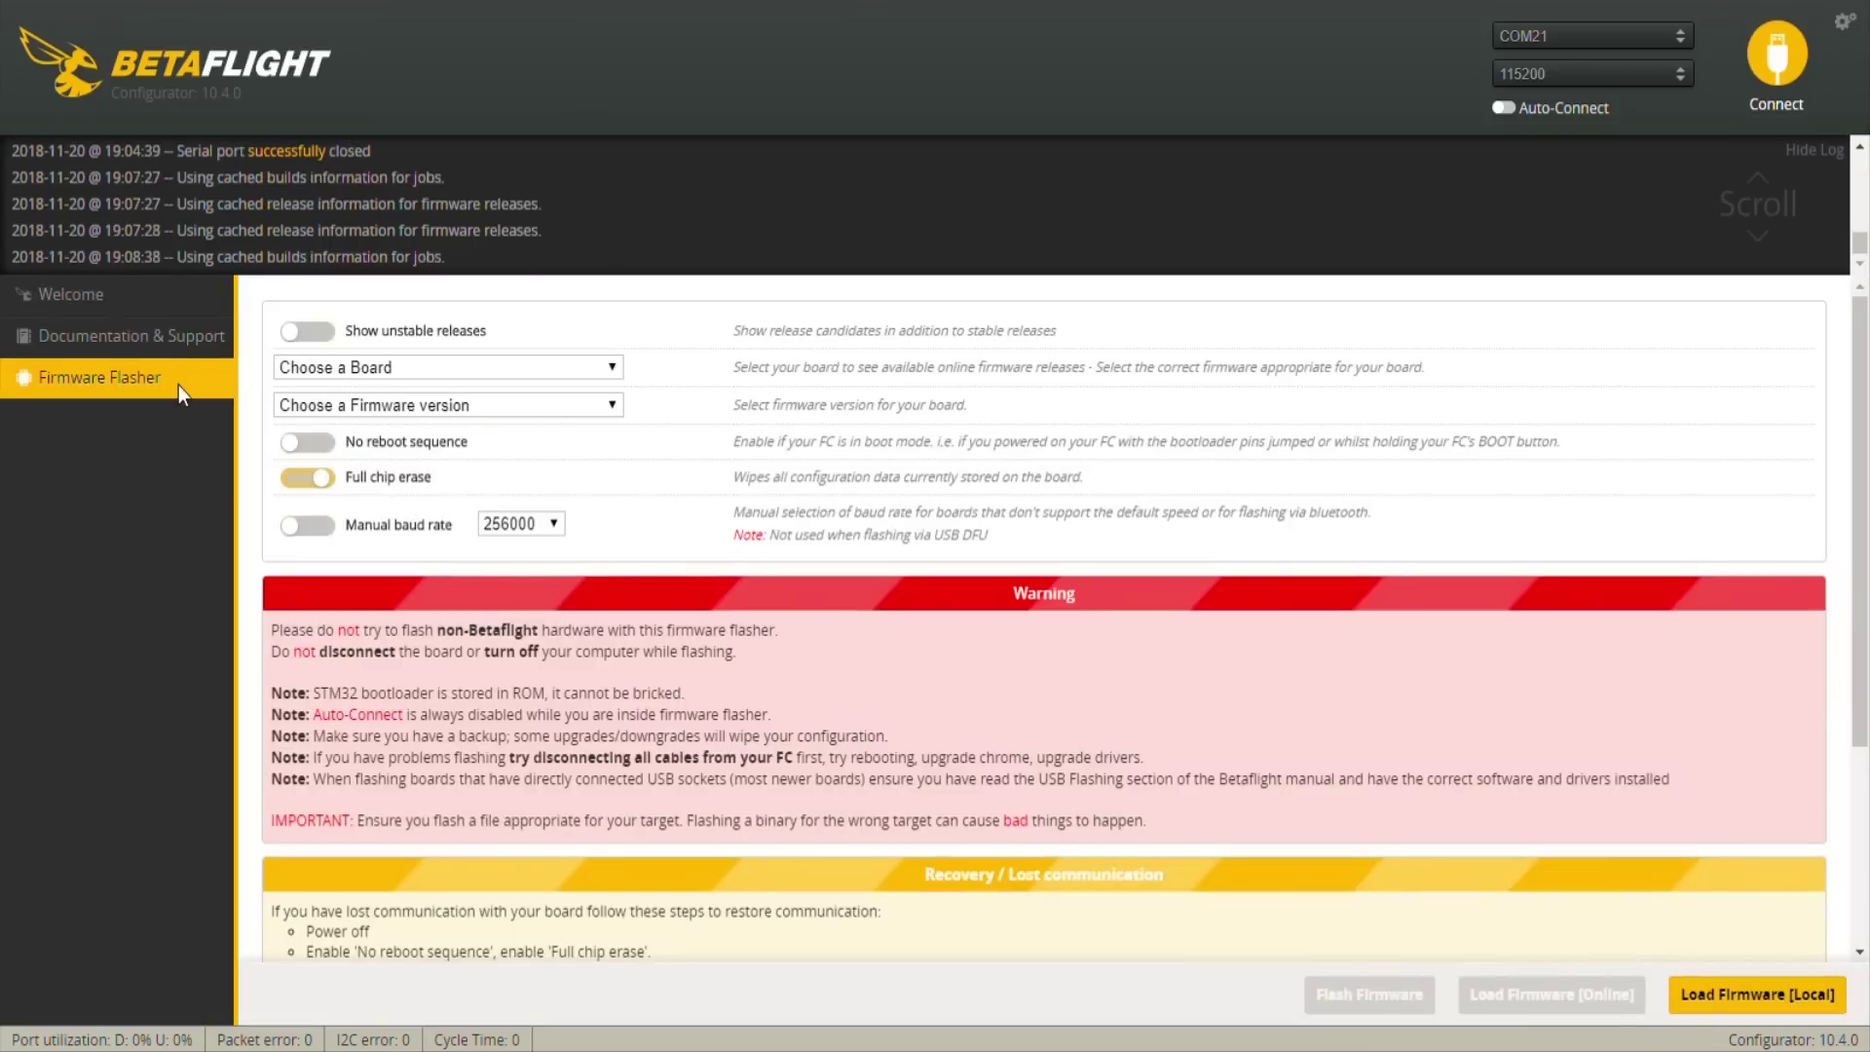
pyautogui.click(151, 309)
pyautogui.click(1796, 70)
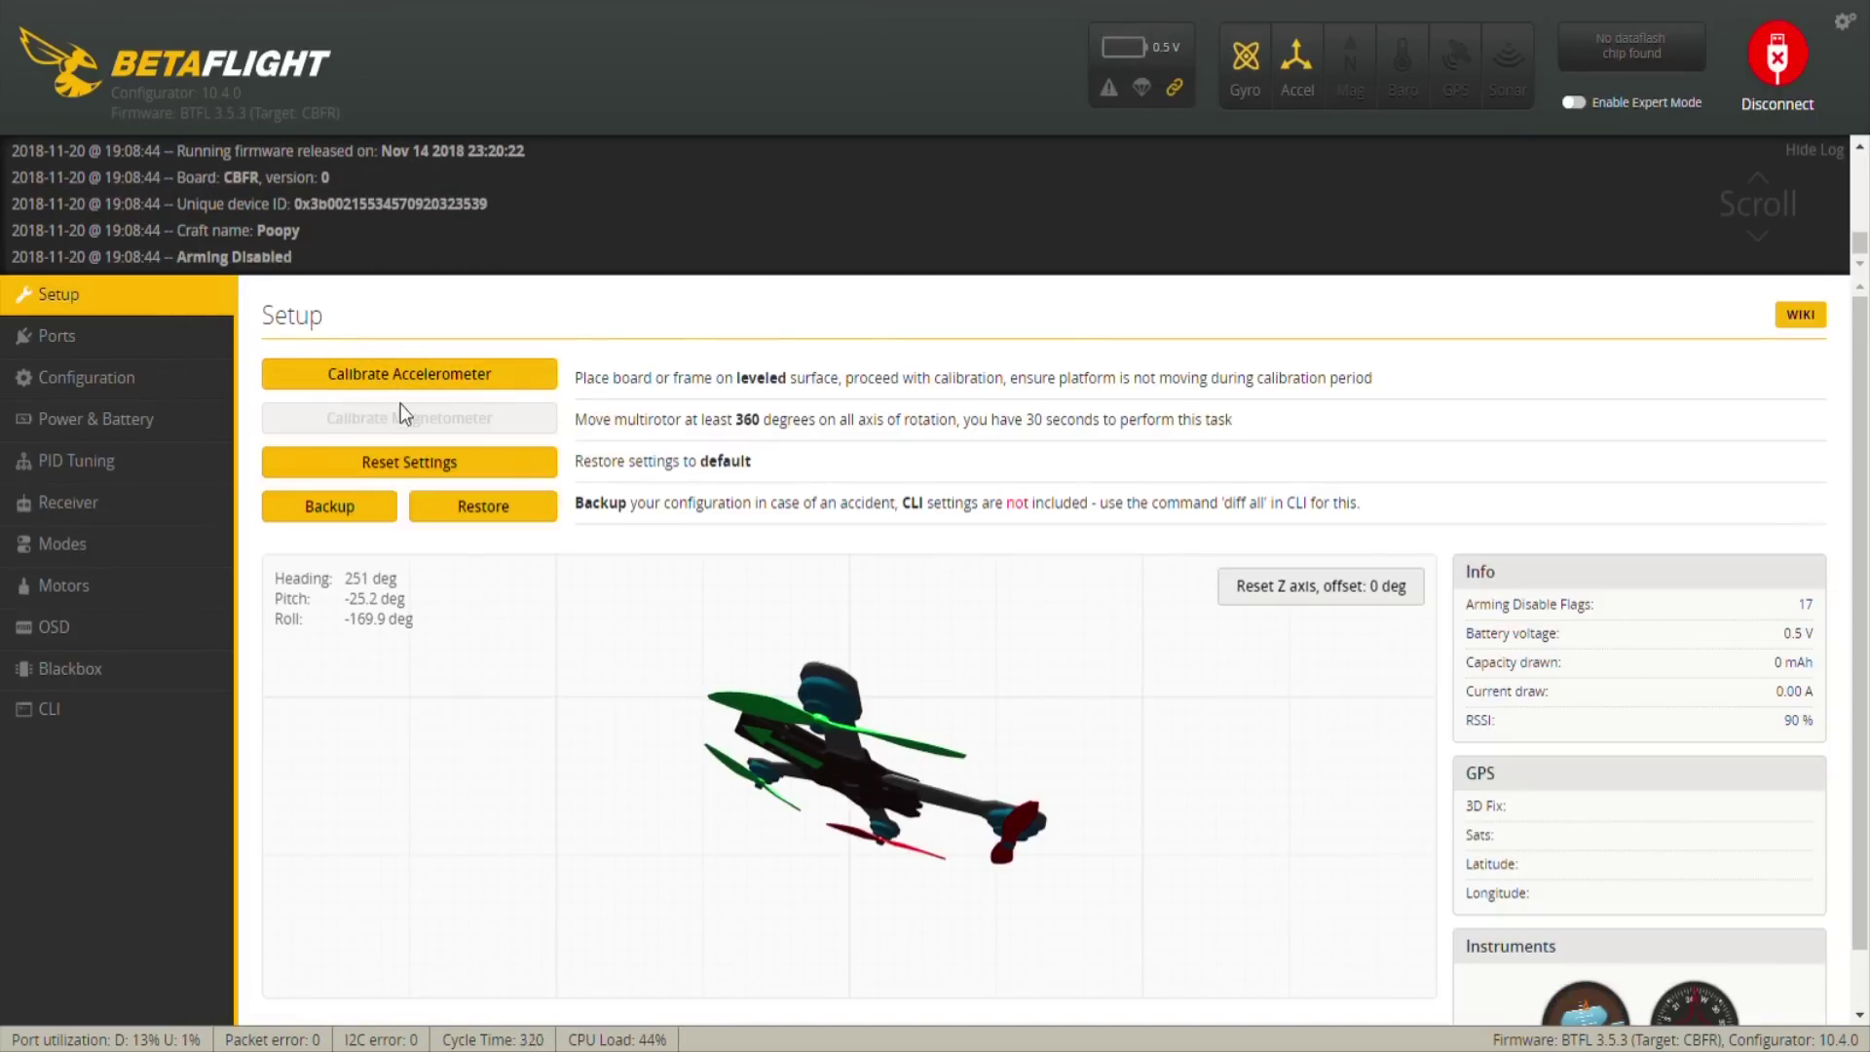
pyautogui.click(116, 341)
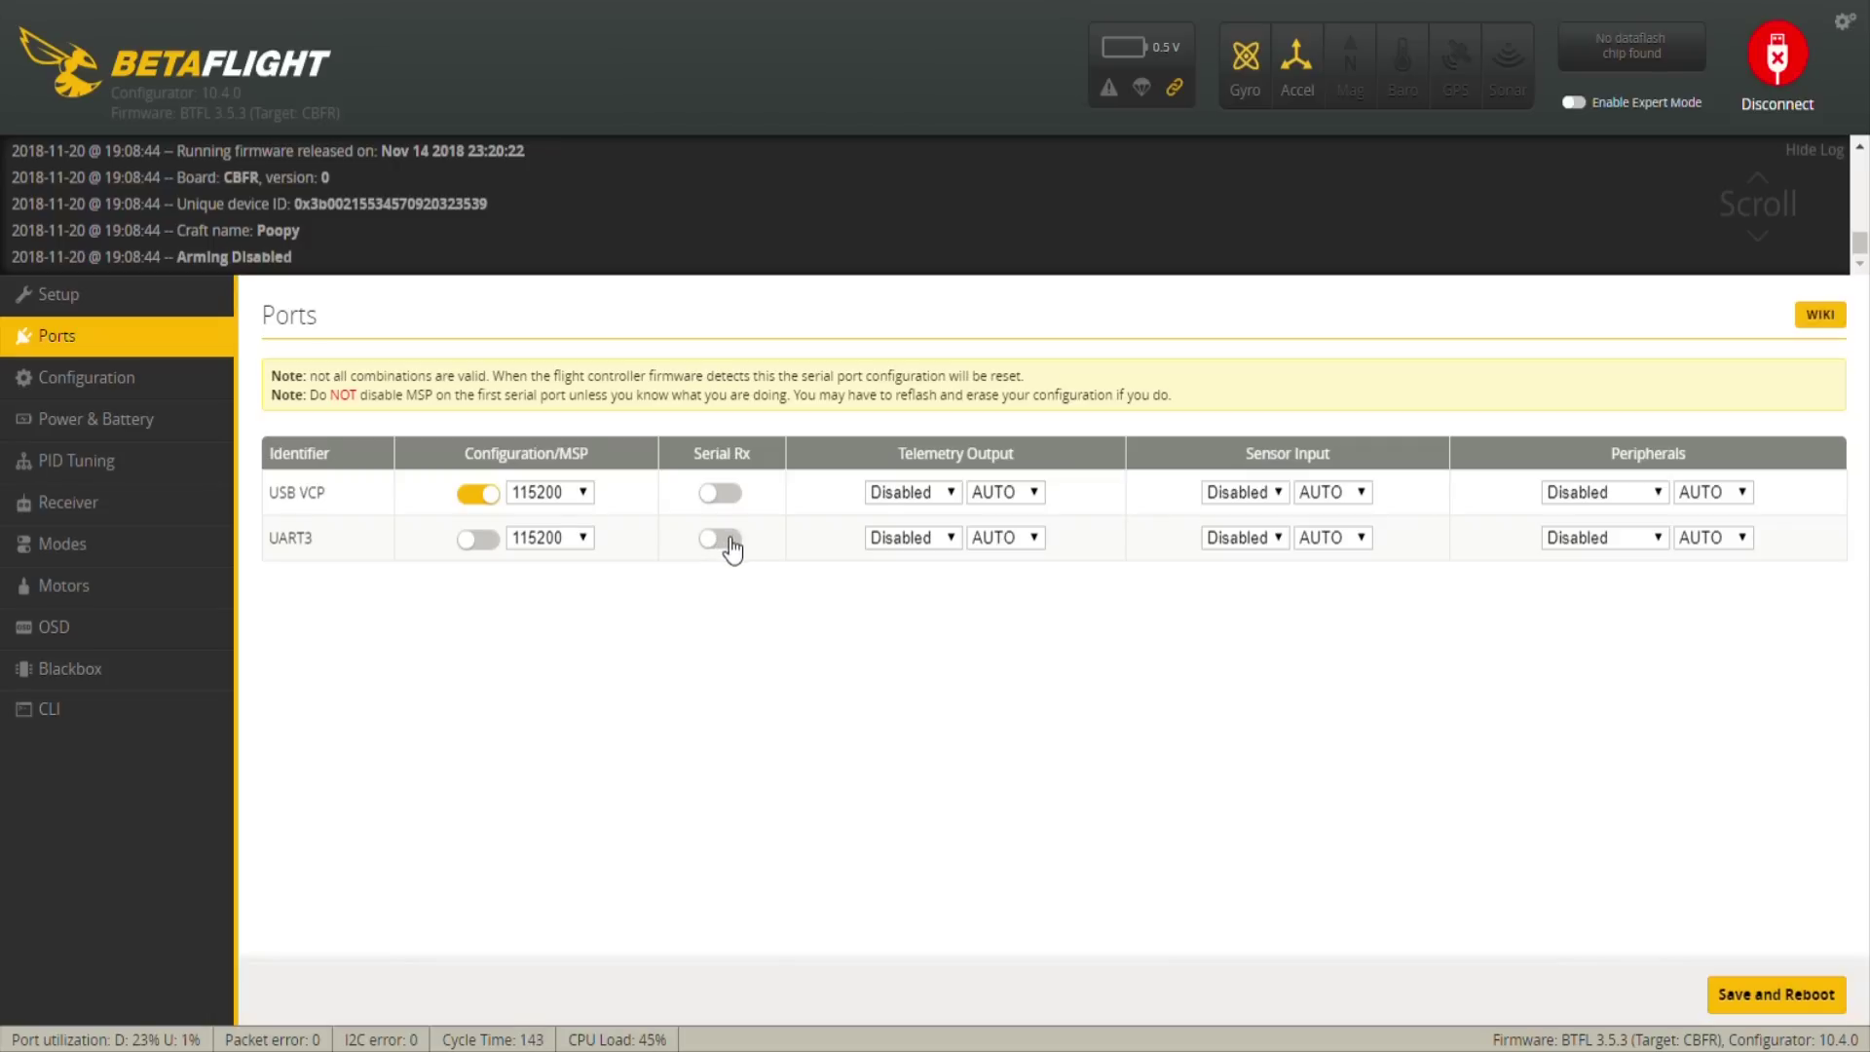
# Step: Examine the flight controller's configuration, from mixer, ESC protocol and system settings to receiver, other features, Dshot beacon and beeper
pyautogui.click(171, 390)
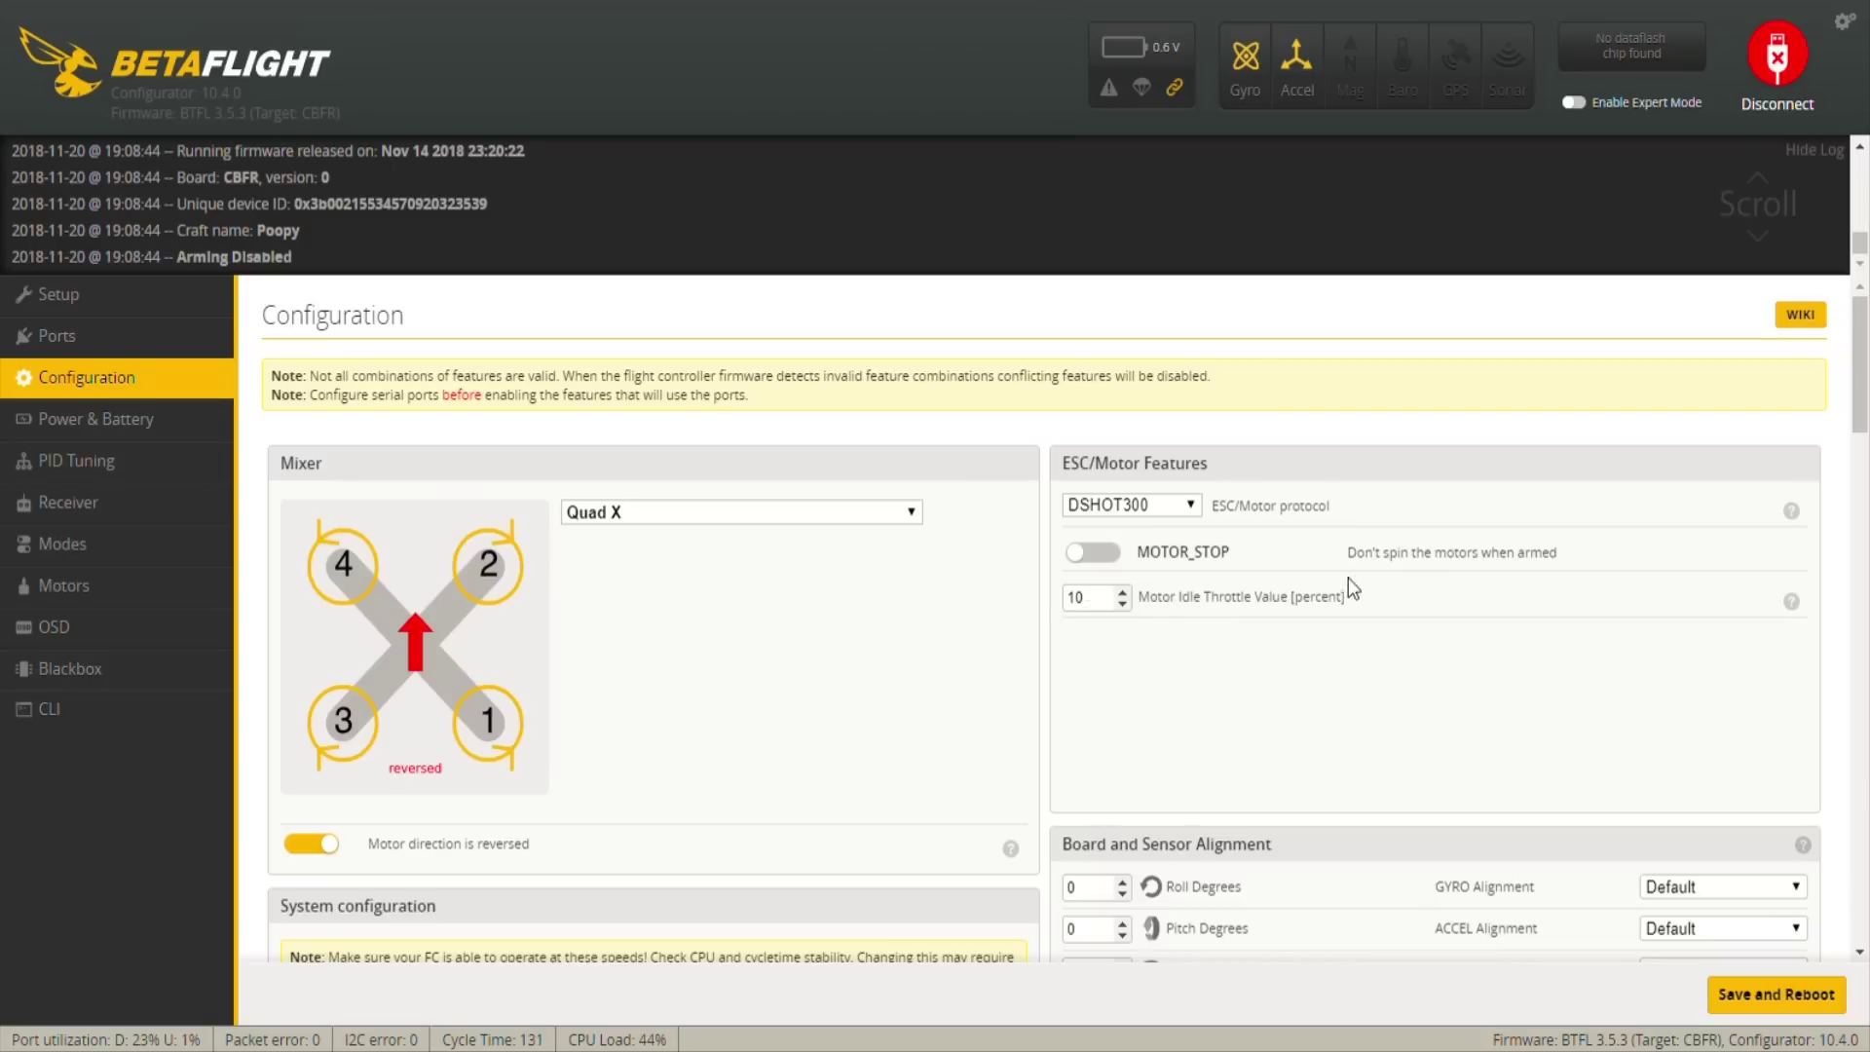
pyautogui.scroll(-1, 1864, 359)
pyautogui.moveTo(1863, 359); pyautogui.dragTo(1866, 474)
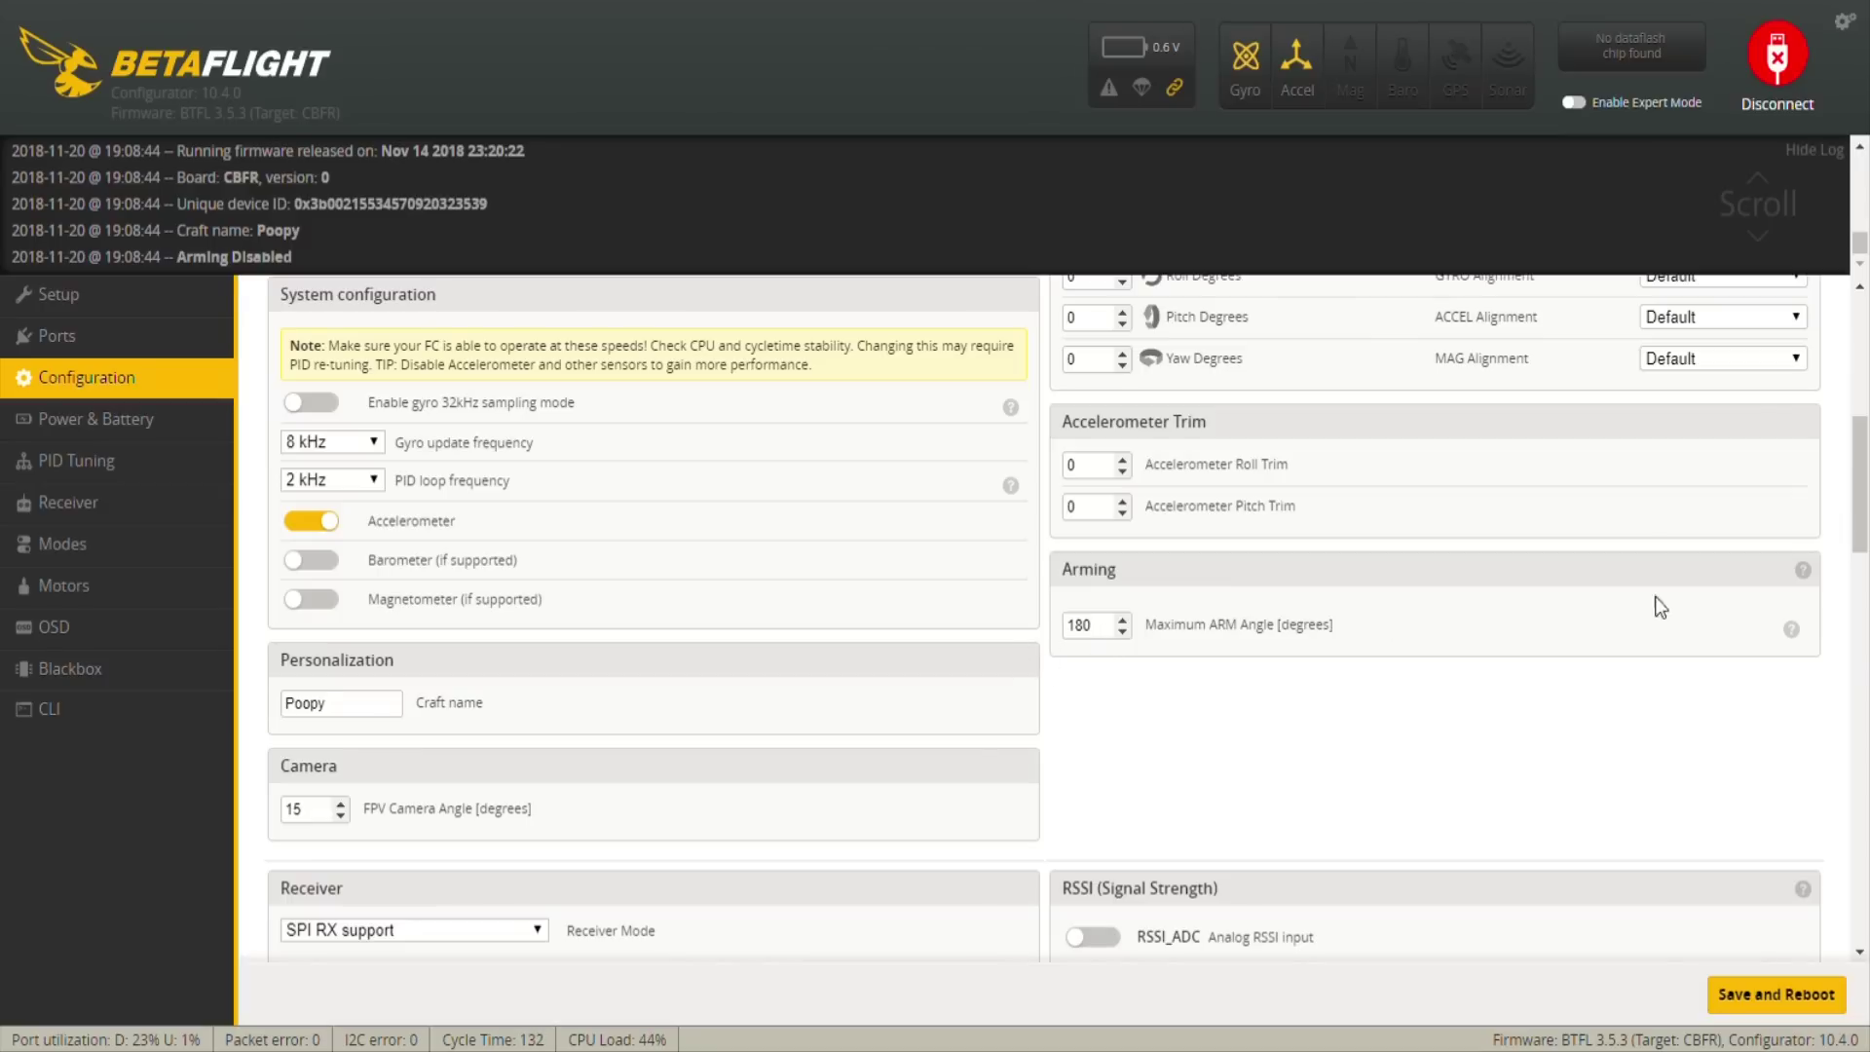
pyautogui.moveTo(1863, 439); pyautogui.dragTo(1863, 502)
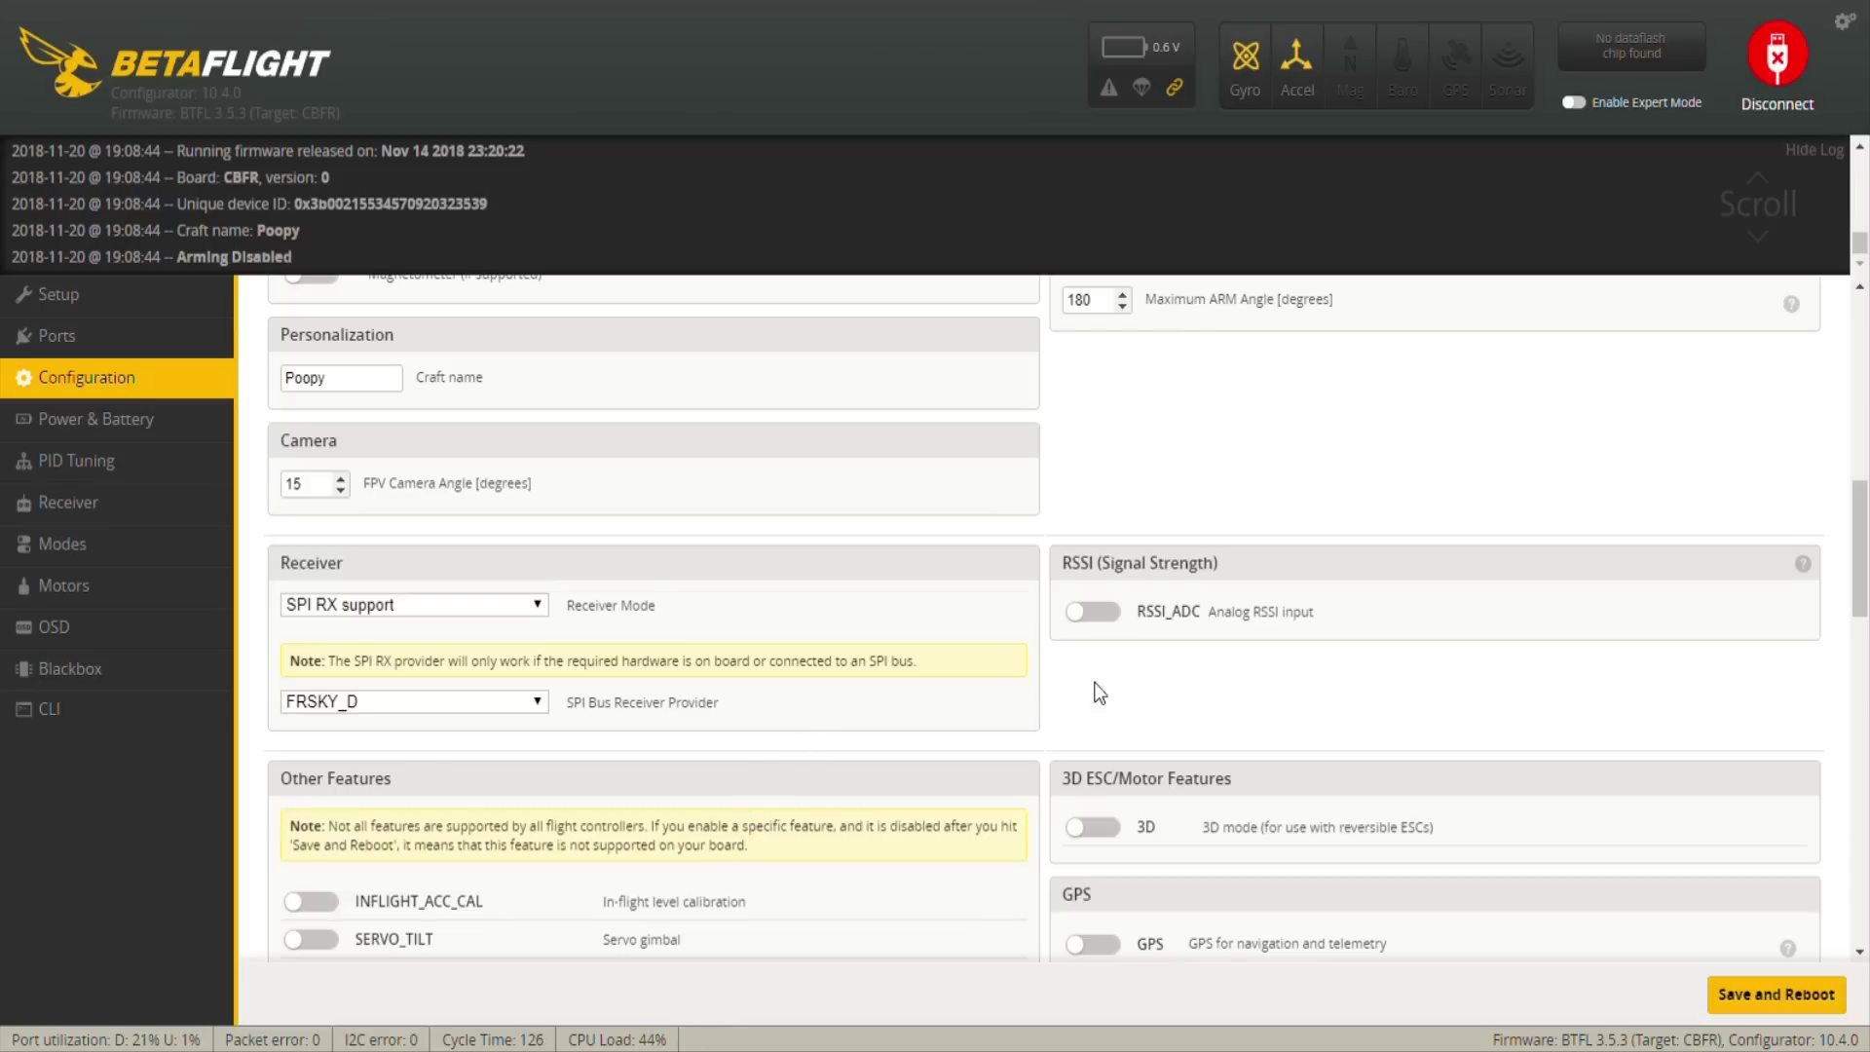
pyautogui.scroll(-4, 269, 458)
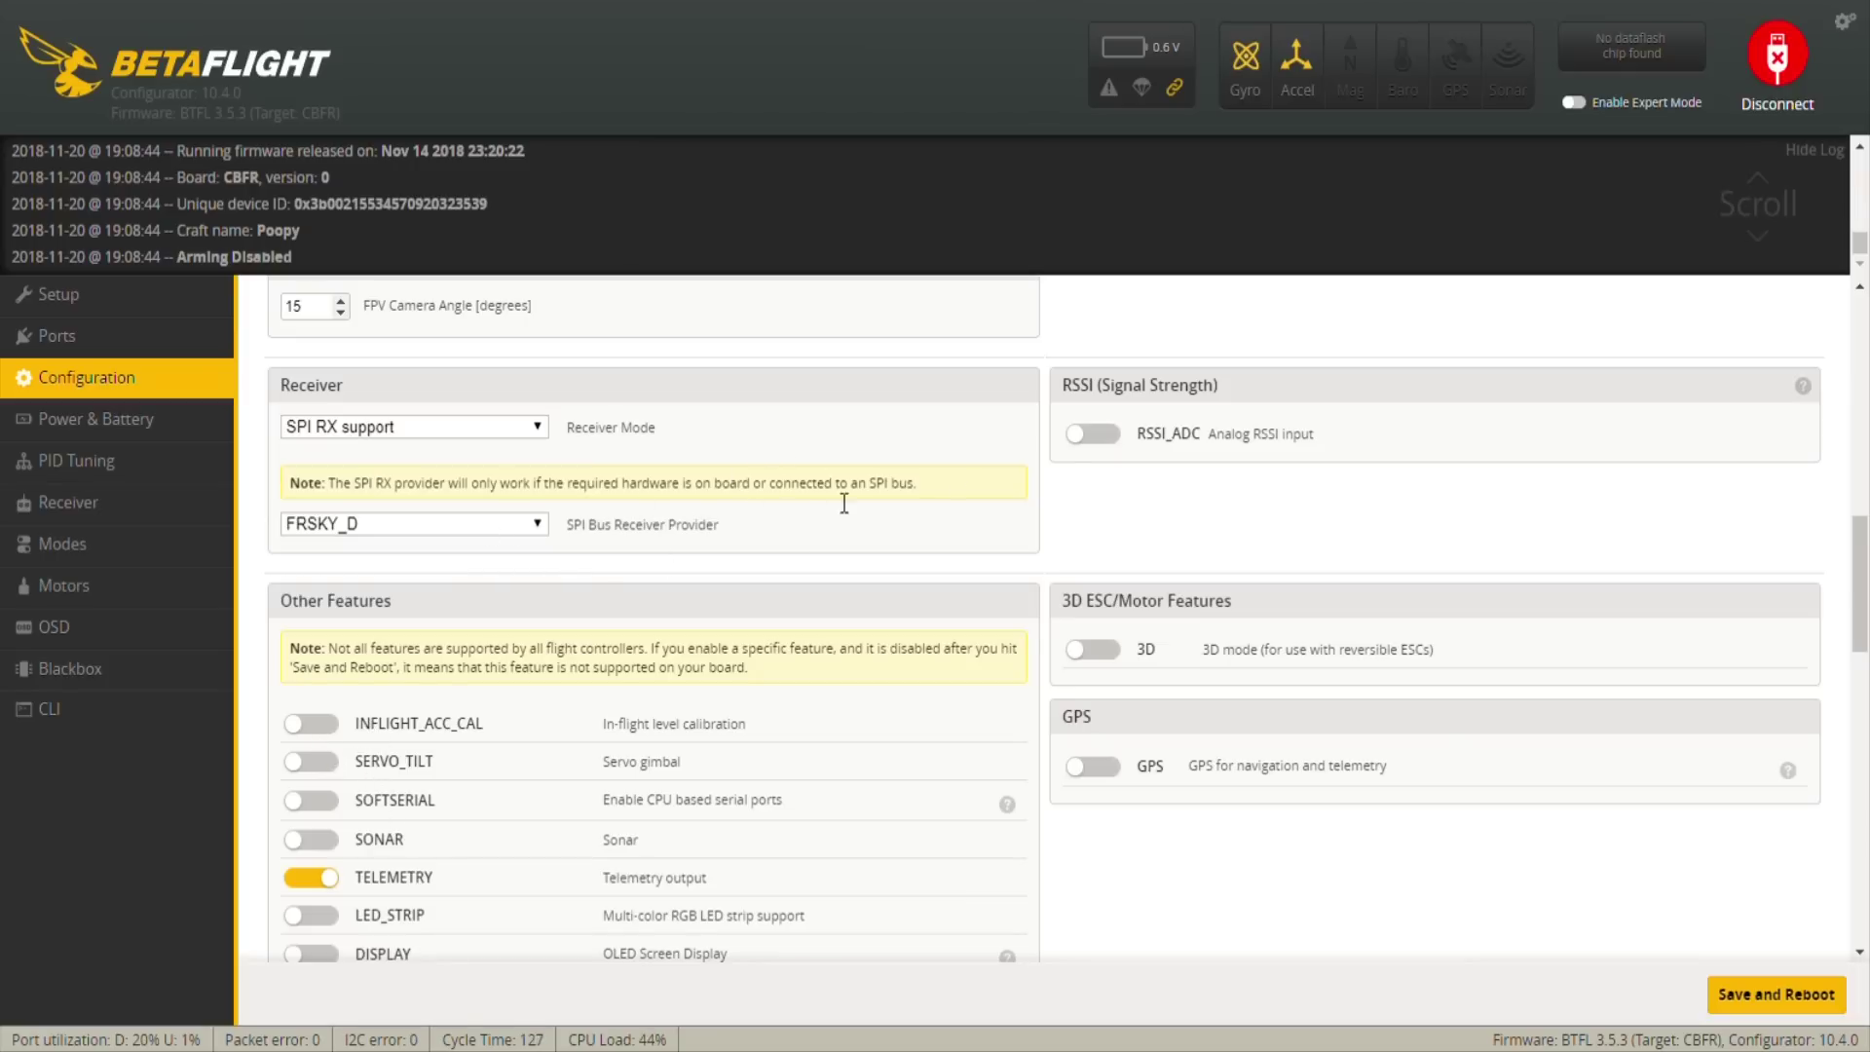
pyautogui.moveTo(1864, 556); pyautogui.dragTo(1864, 623)
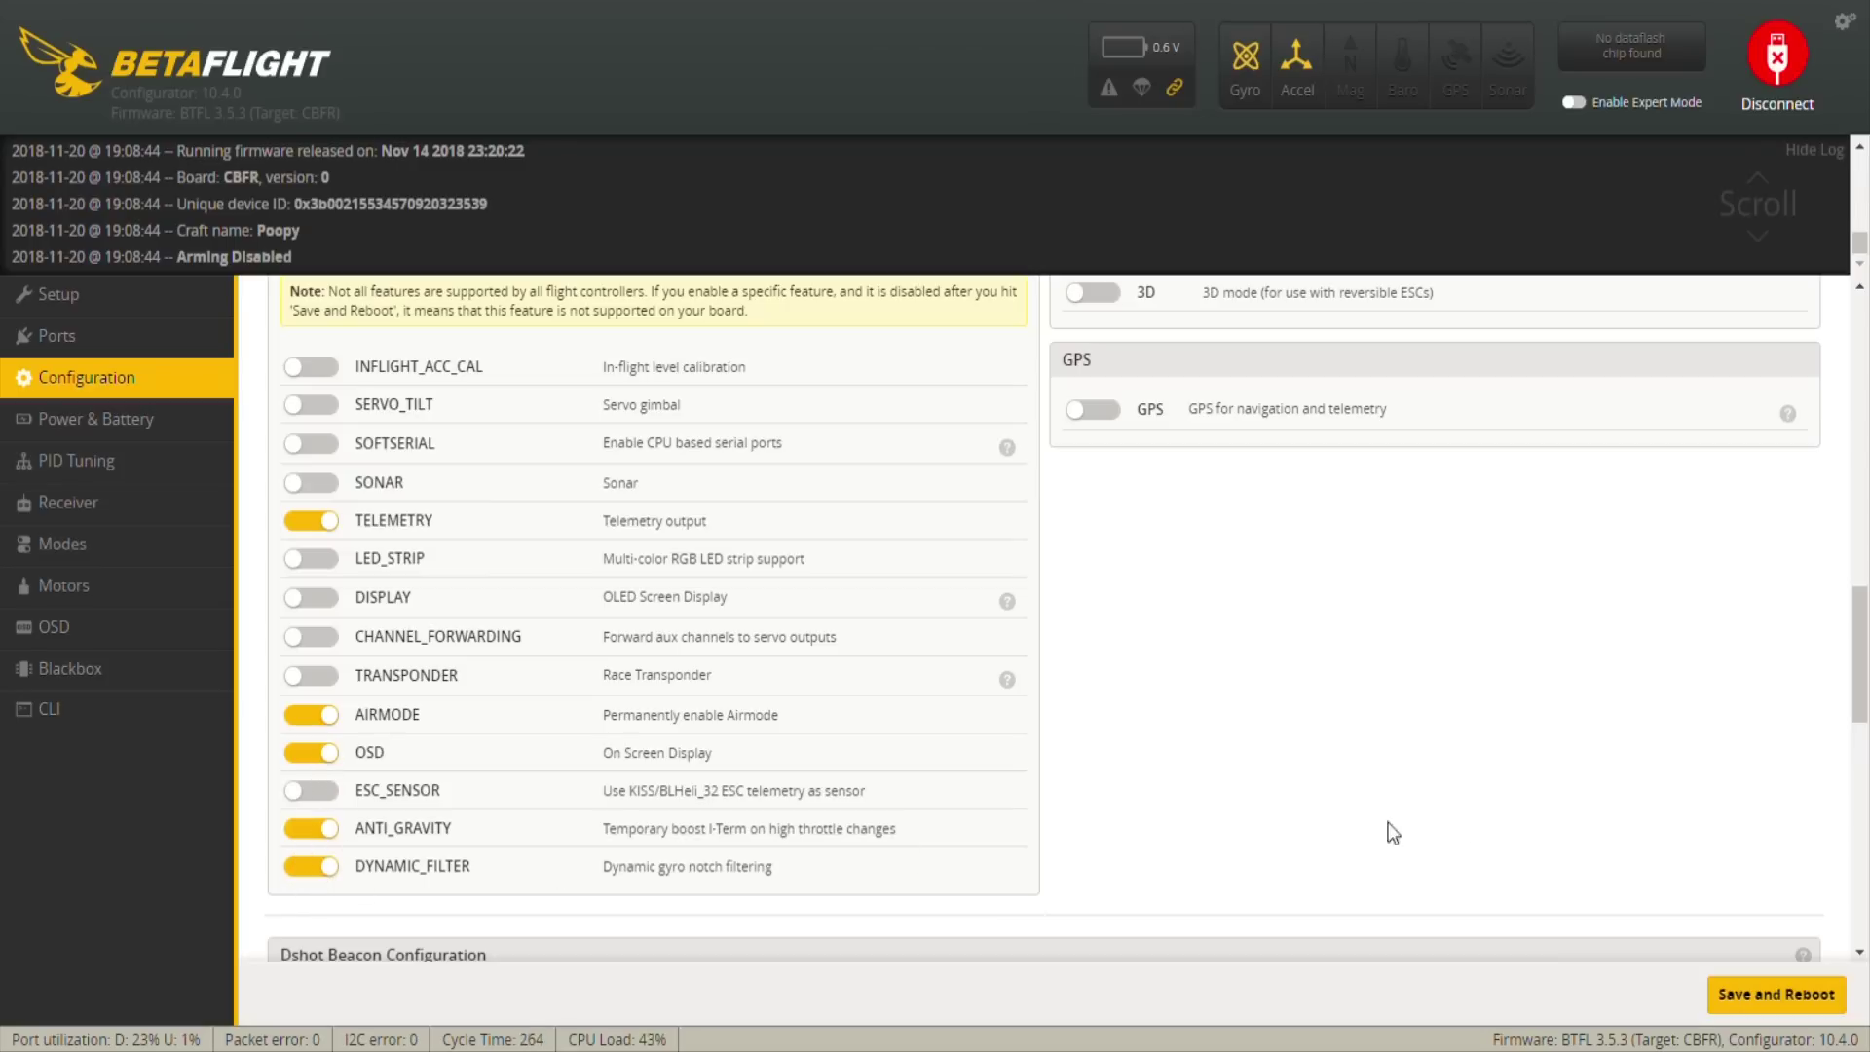
pyautogui.scroll(-2, 1862, 721)
pyautogui.scroll(-3, 1861, 721)
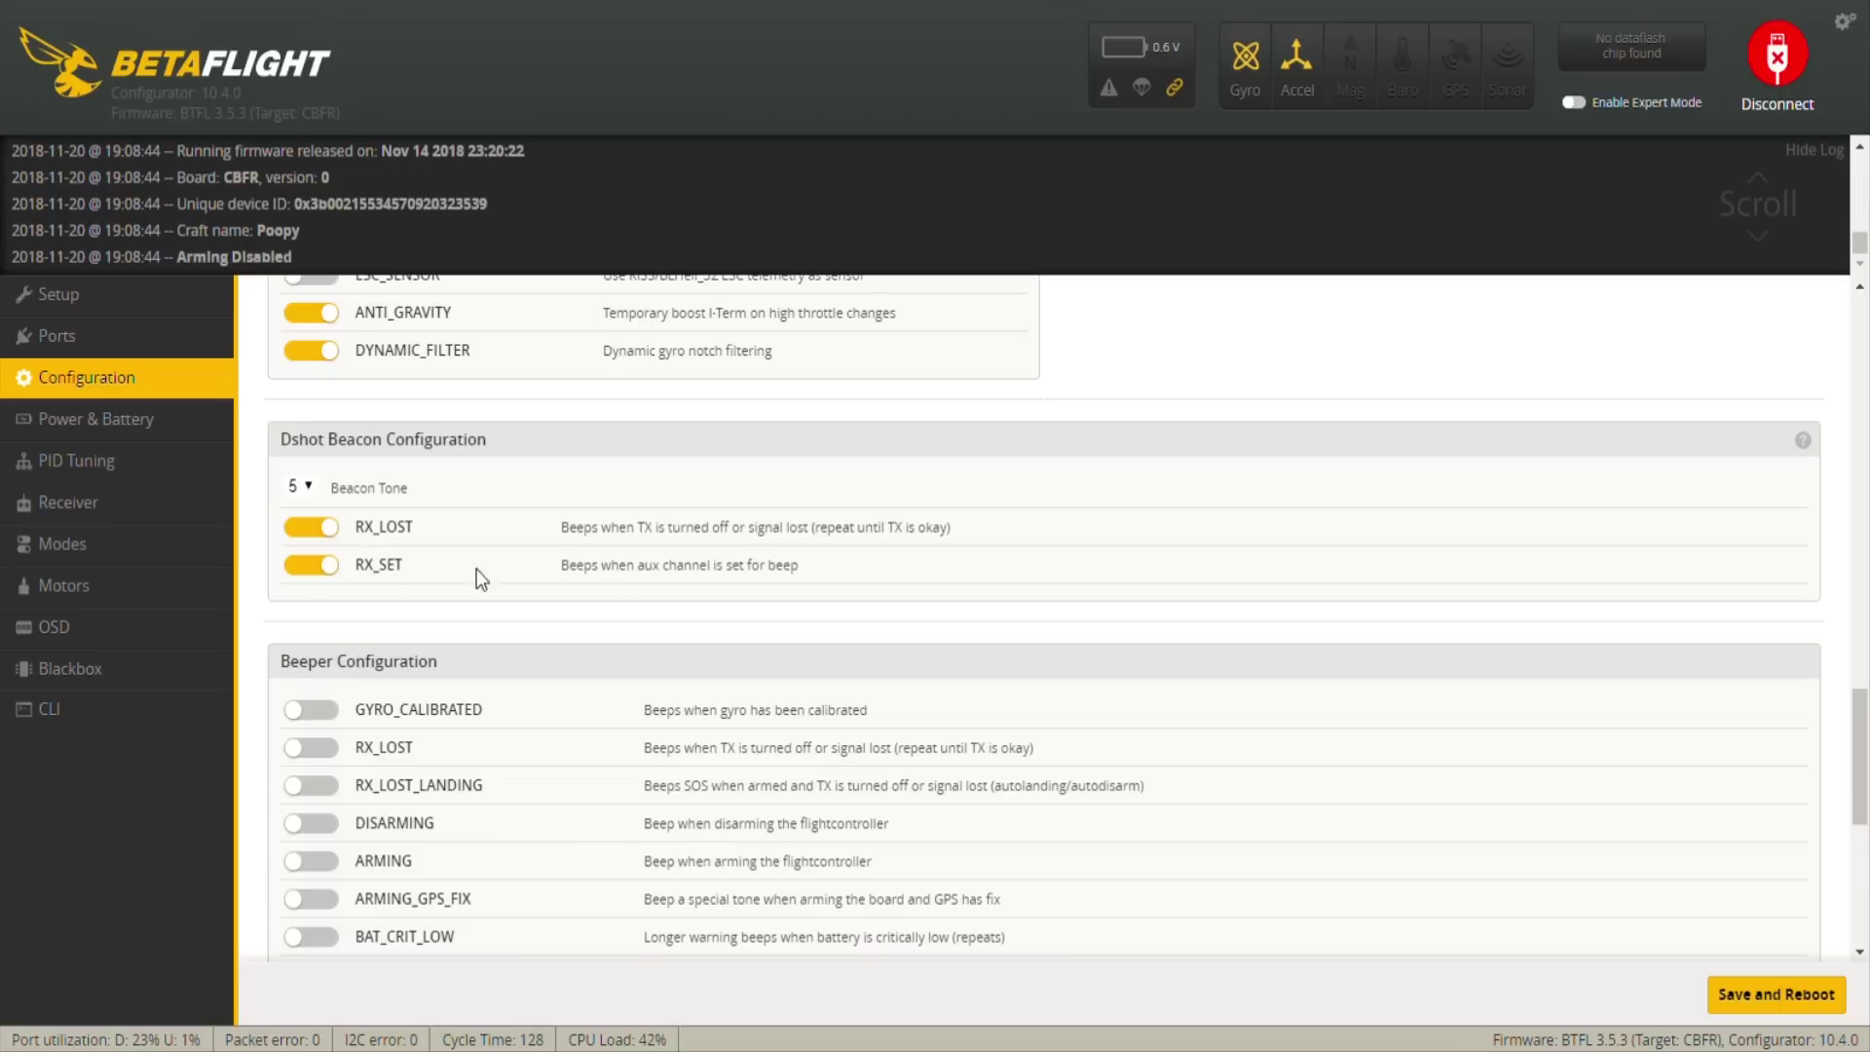
pyautogui.moveTo(1860, 755); pyautogui.dragTo(1860, 869)
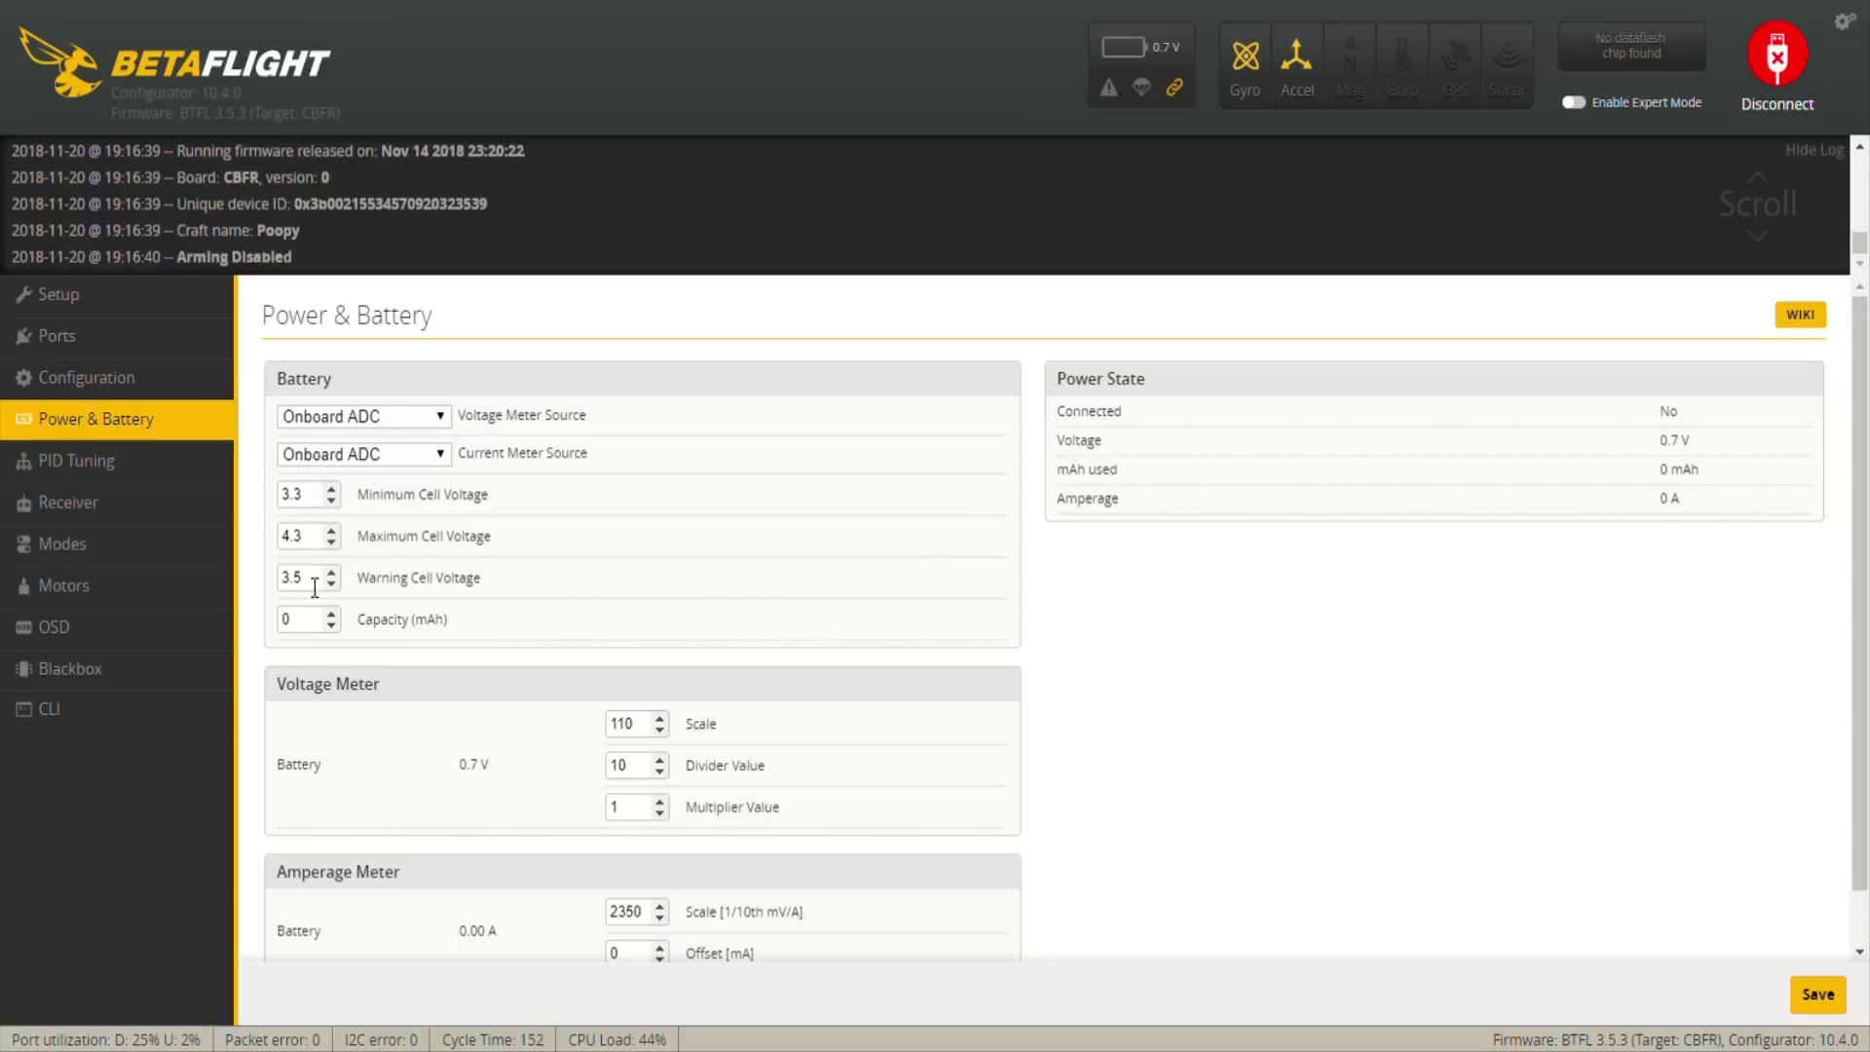
# Step: Set the battery's Minimum Cell Voltage to 2.9 and its Warning Cell Voltage to 3.2
pyautogui.click(329, 498)
pyautogui.press('BackSpace')
pyautogui.press('BackSpace')
pyautogui.press('BackSpace')
pyautogui.write('2.9')
pyautogui.click(320, 584)
pyautogui.press('BackSpace')
pyautogui.write('2')
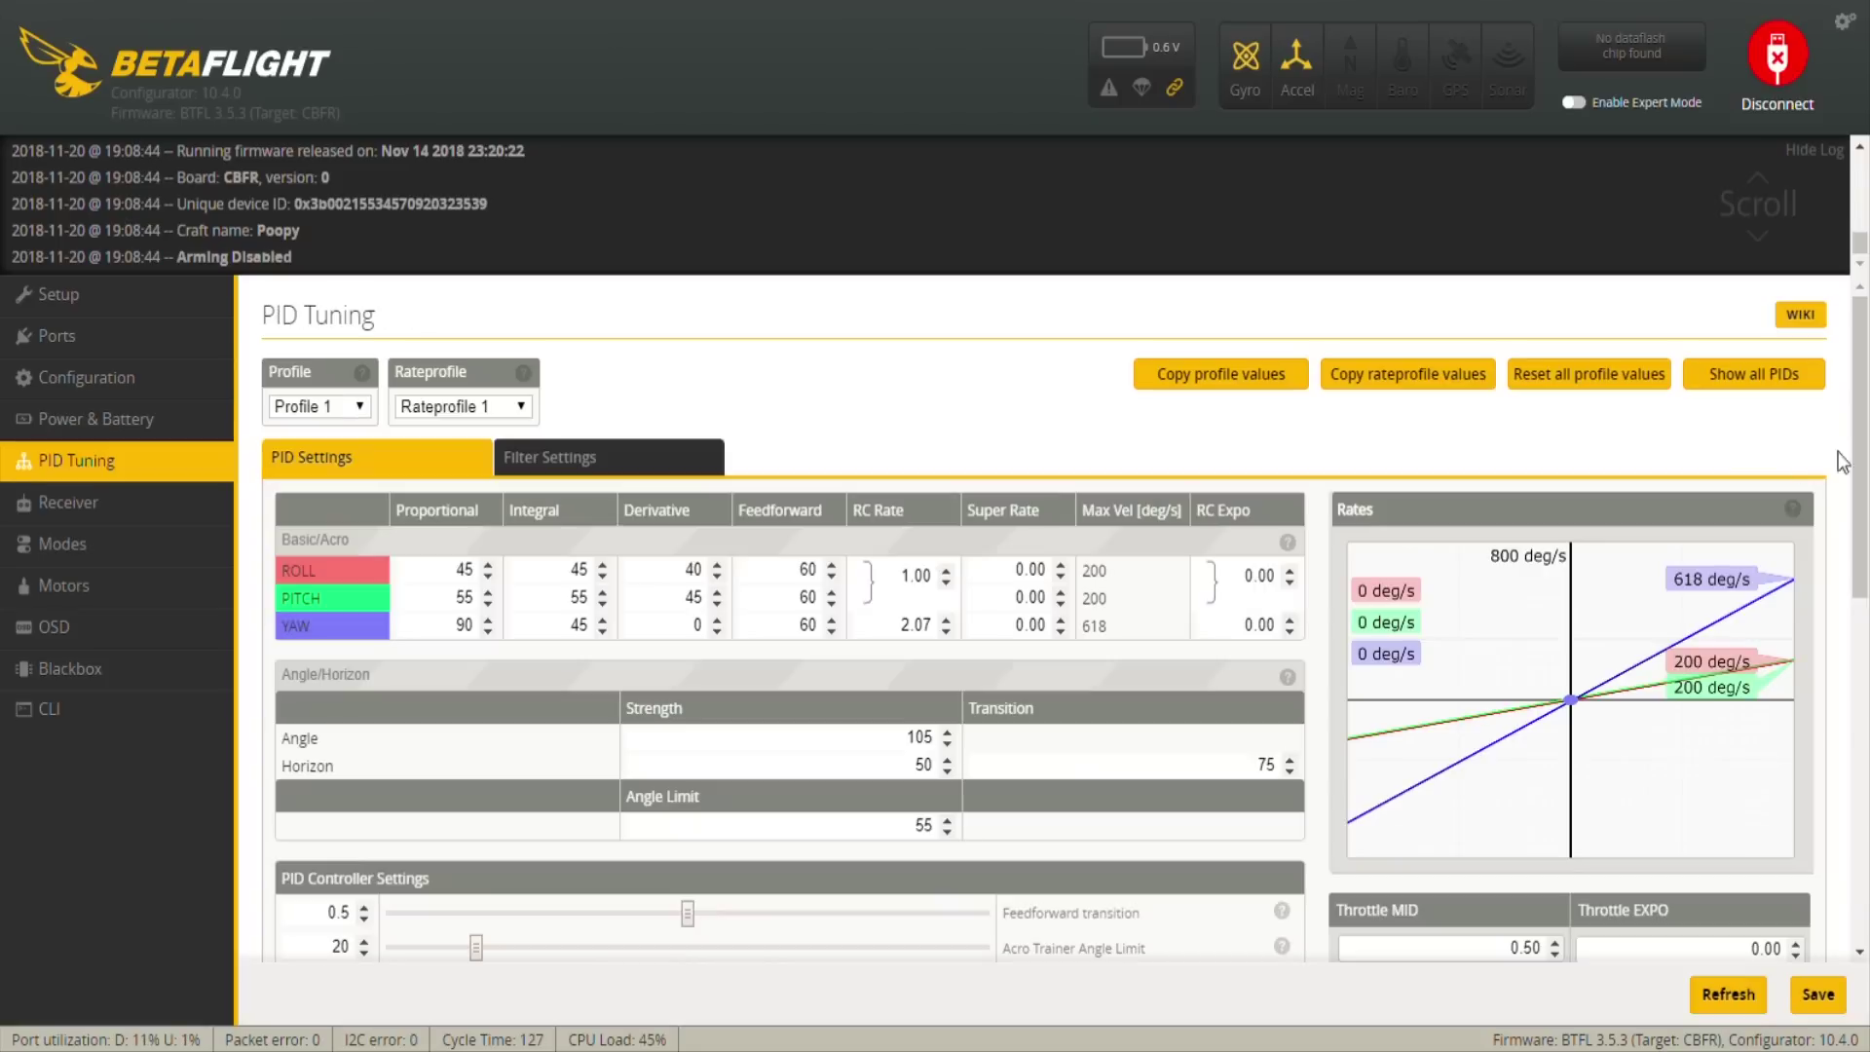
# Step: Review the PID gains, rates, PID controller settings, anti gravity and TPA values of Profile 1
pyautogui.scroll(-1, 1864, 474)
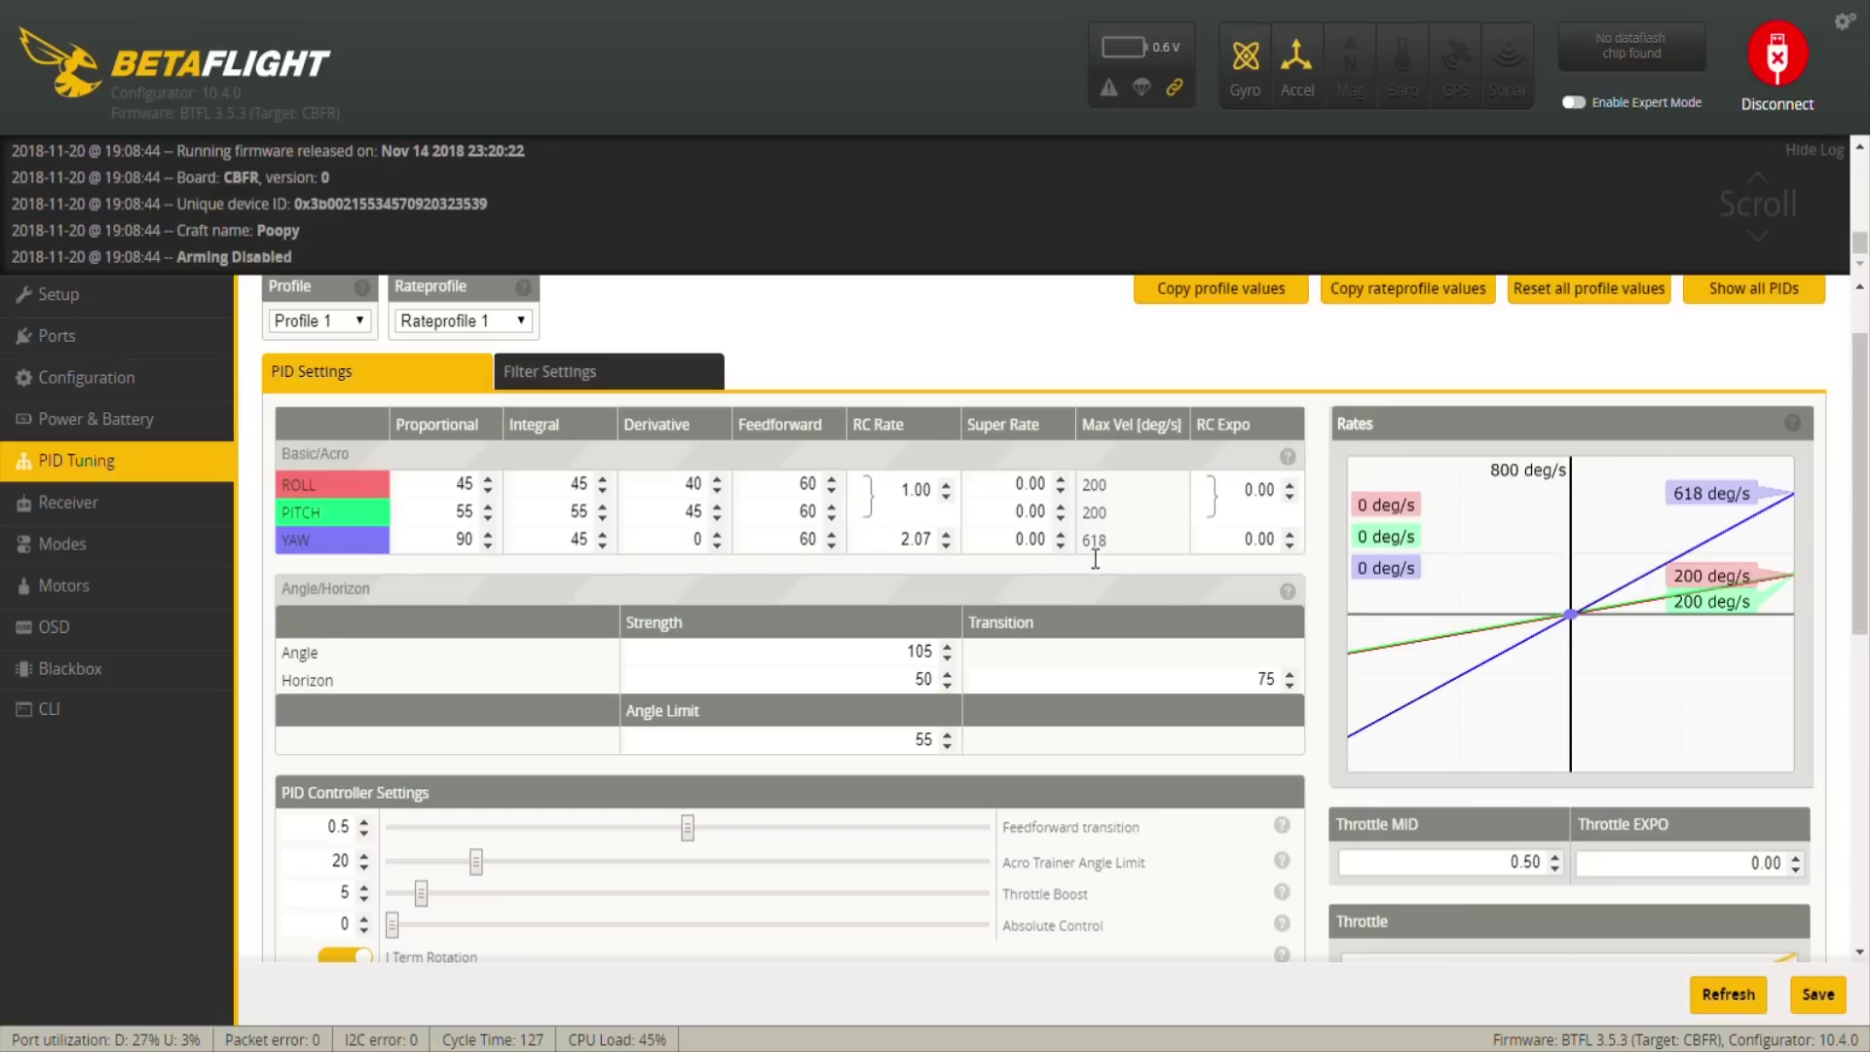
pyautogui.doubleClick(917, 501)
pyautogui.moveTo(1863, 514); pyautogui.dragTo(1865, 550)
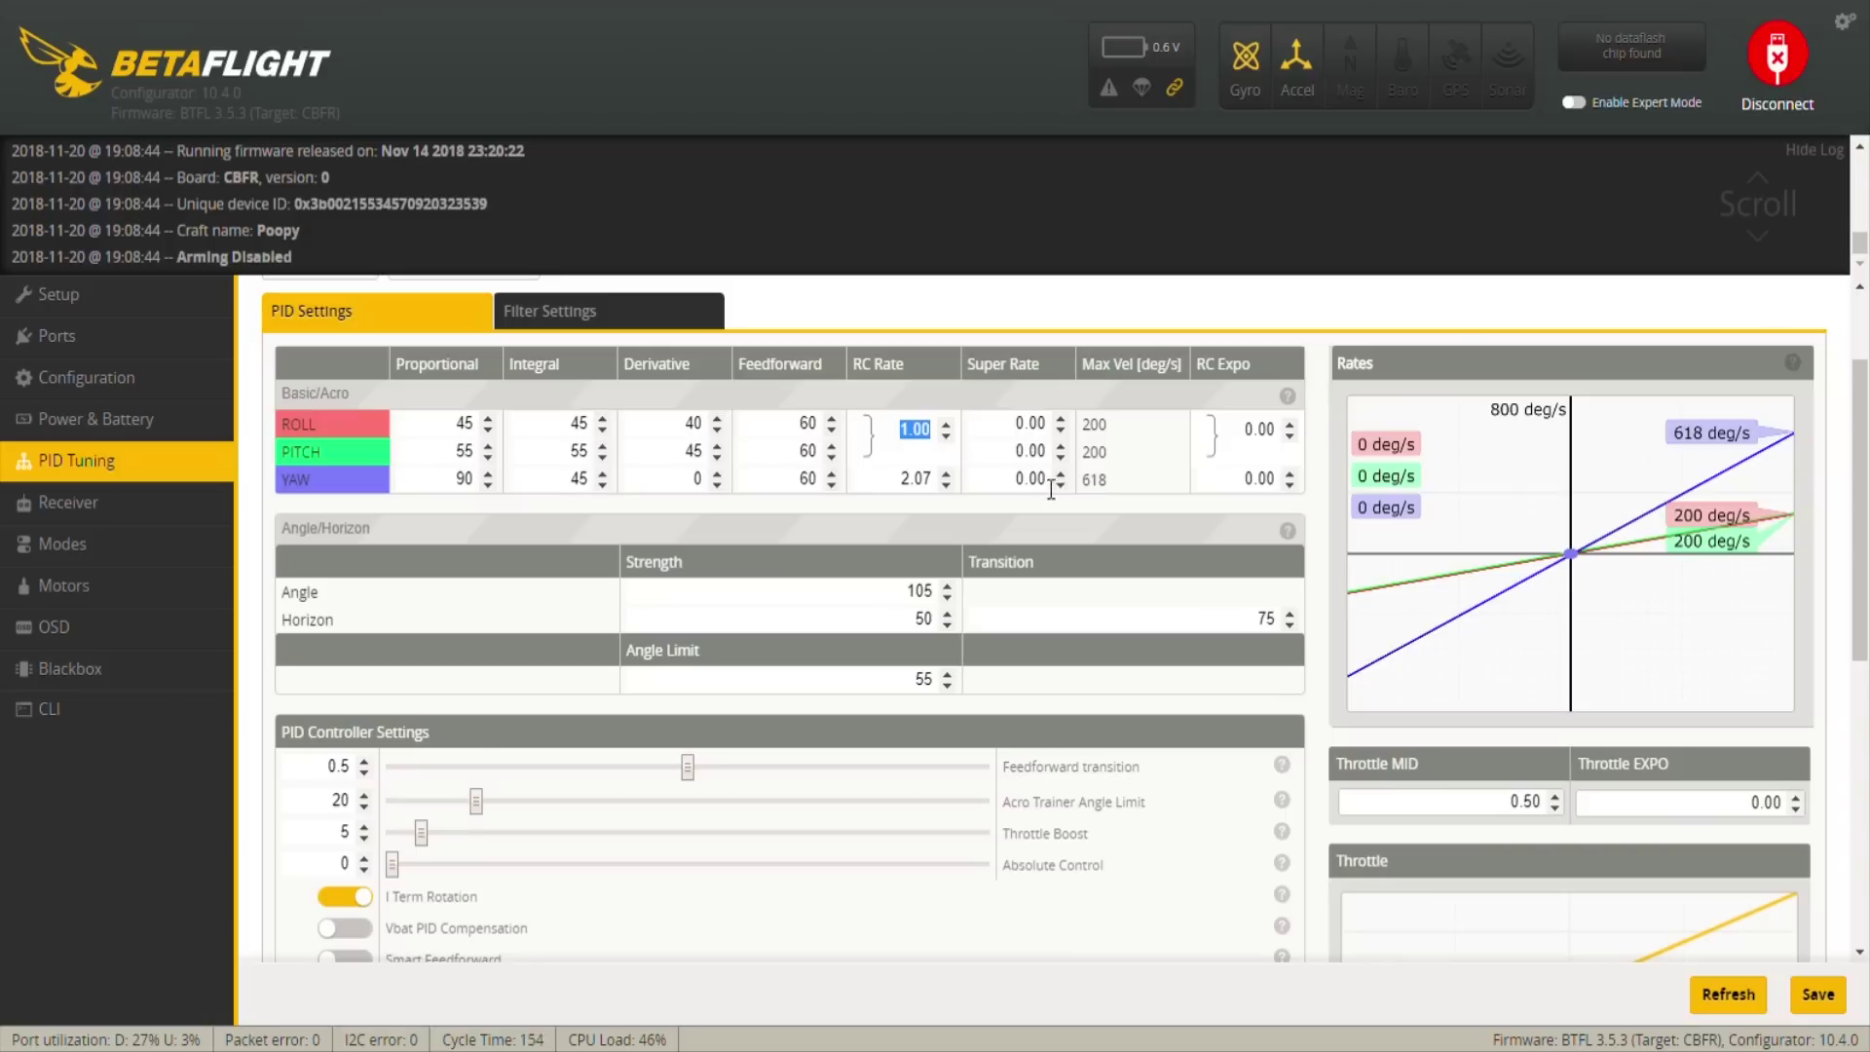
pyautogui.click(895, 440)
pyautogui.scroll(-3, 1527, 631)
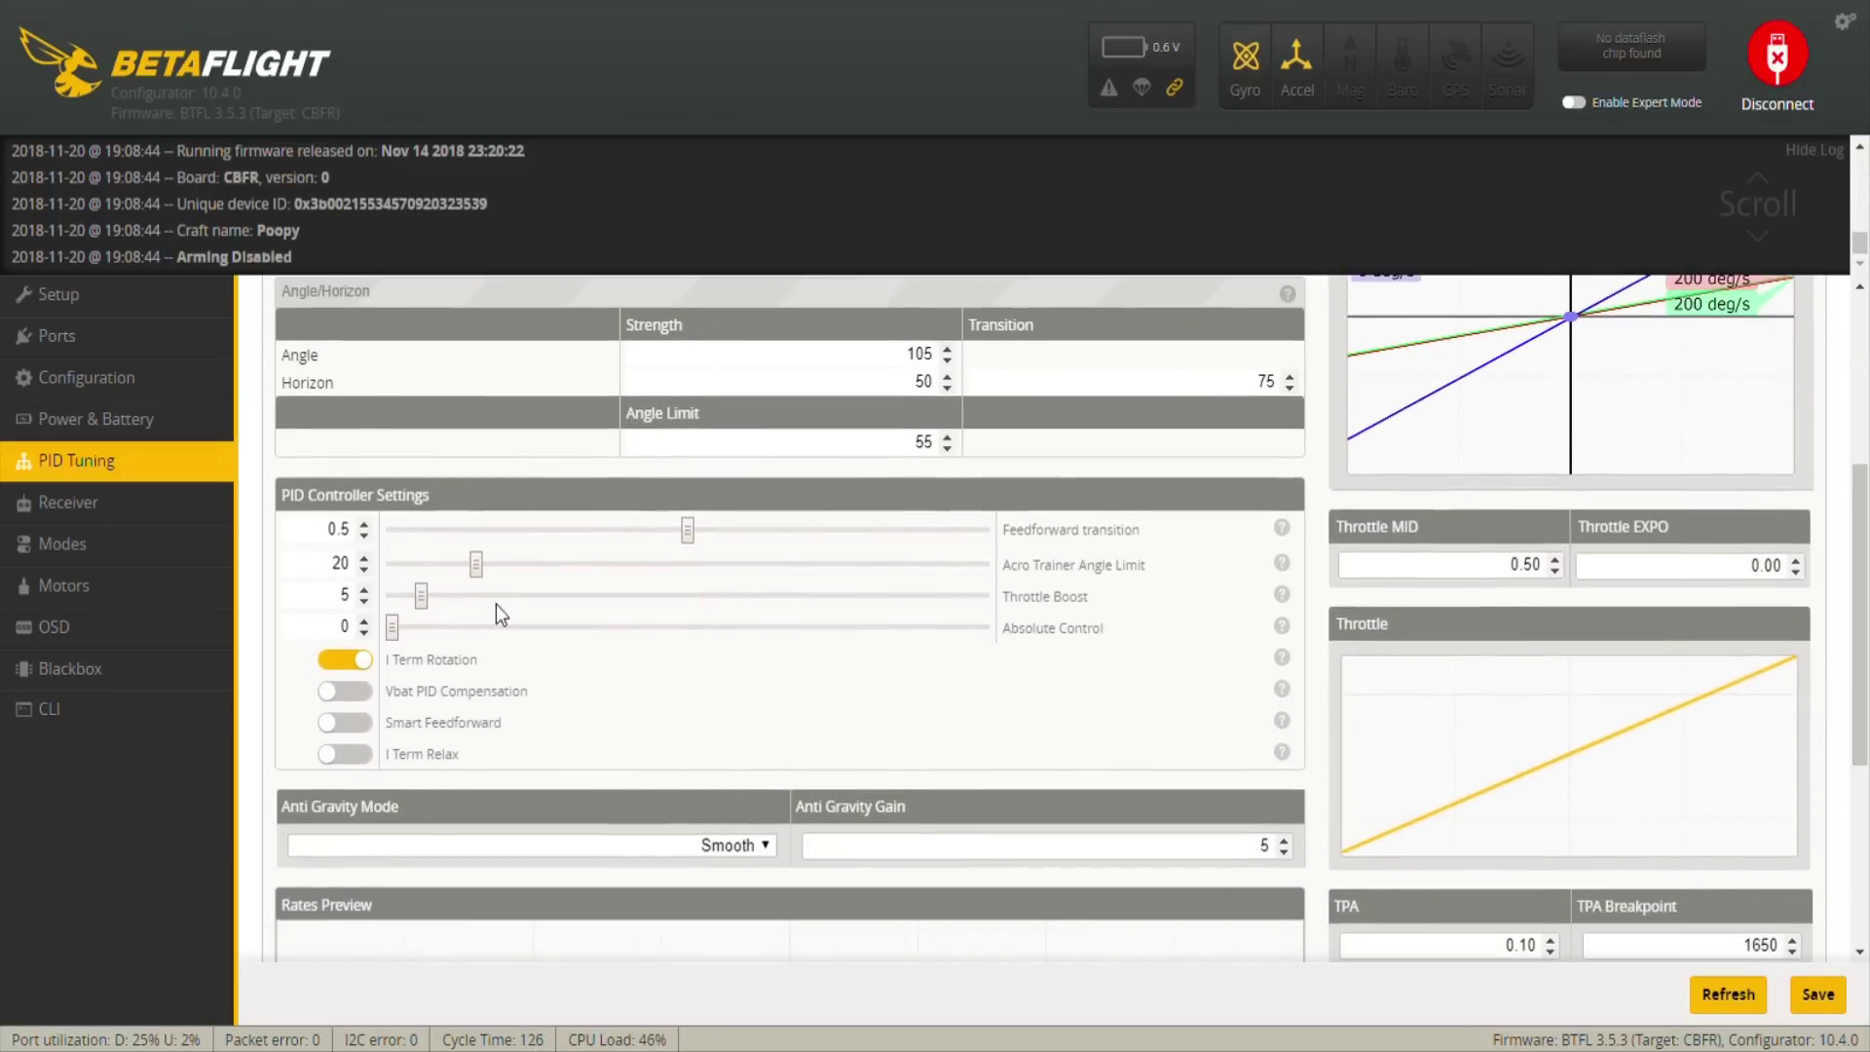
pyautogui.moveTo(1857, 757); pyautogui.dragTo(1850, 881)
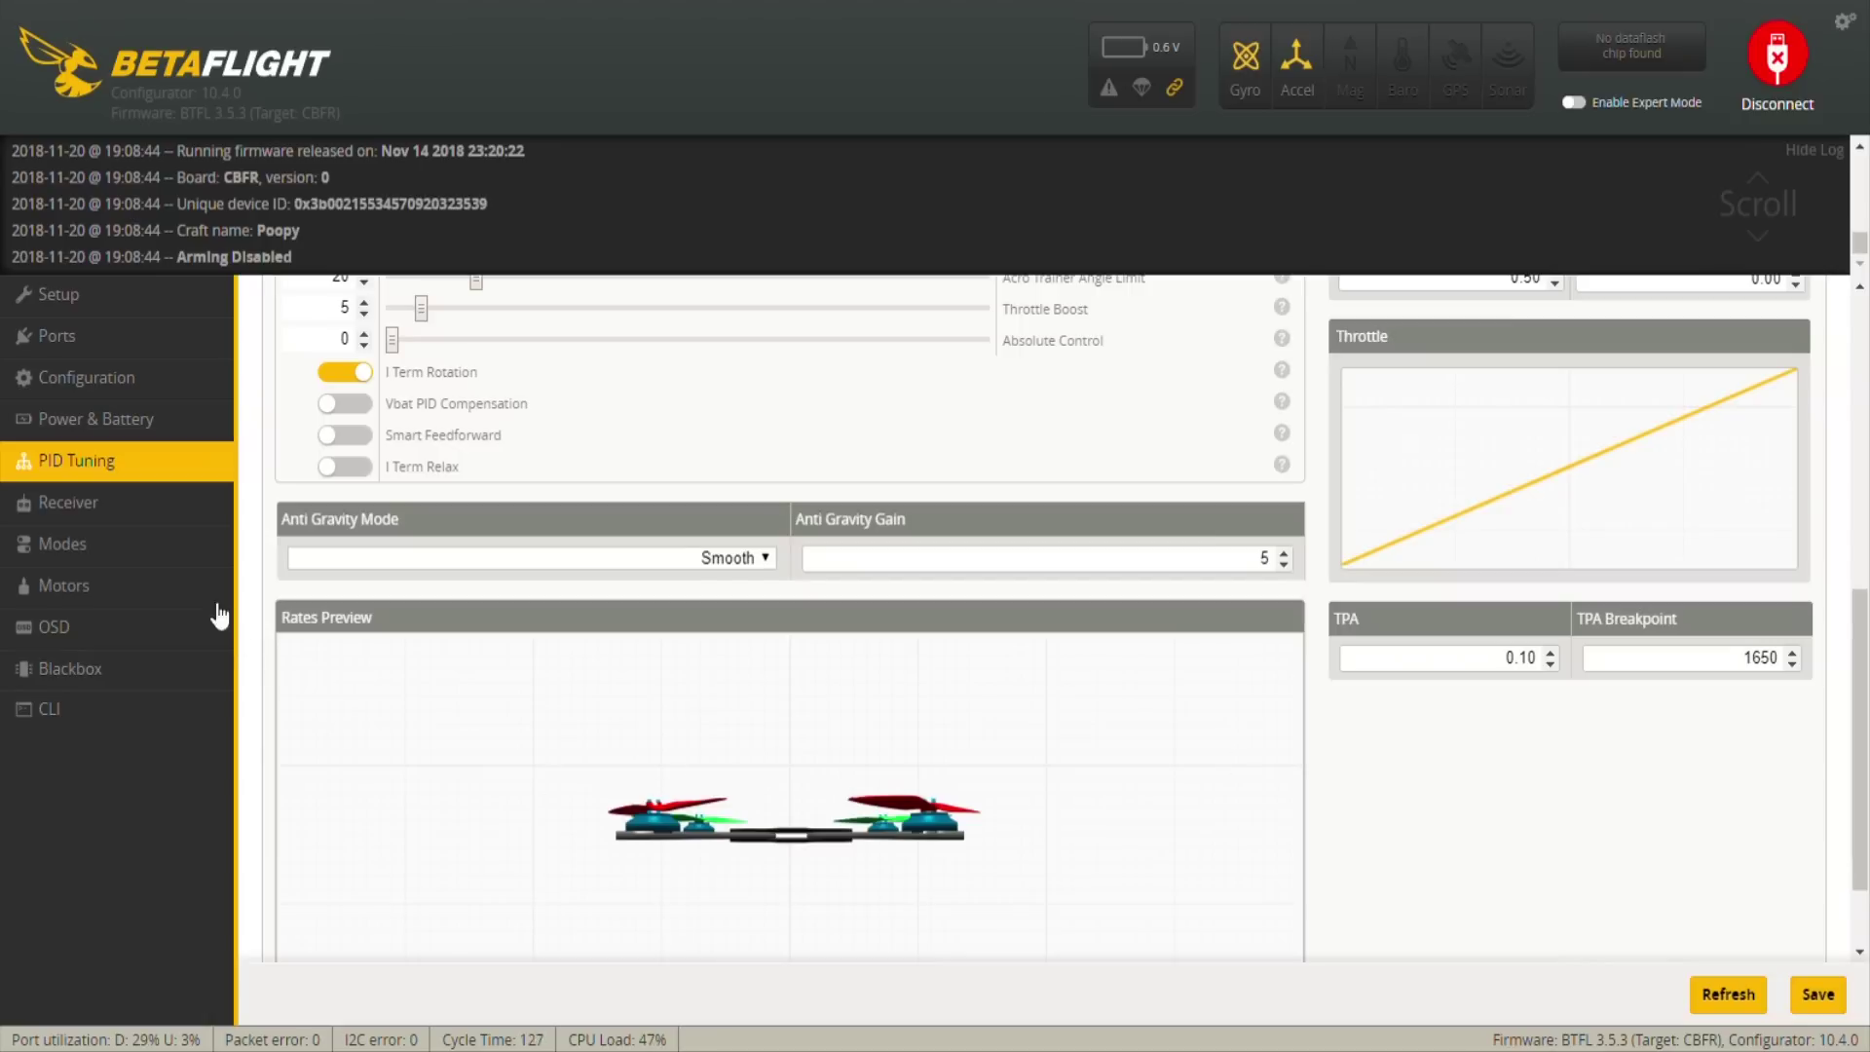
# Step: Examine the gyro and D Term filter settings, and check the receiver channels and channel map
pyautogui.click(133, 505)
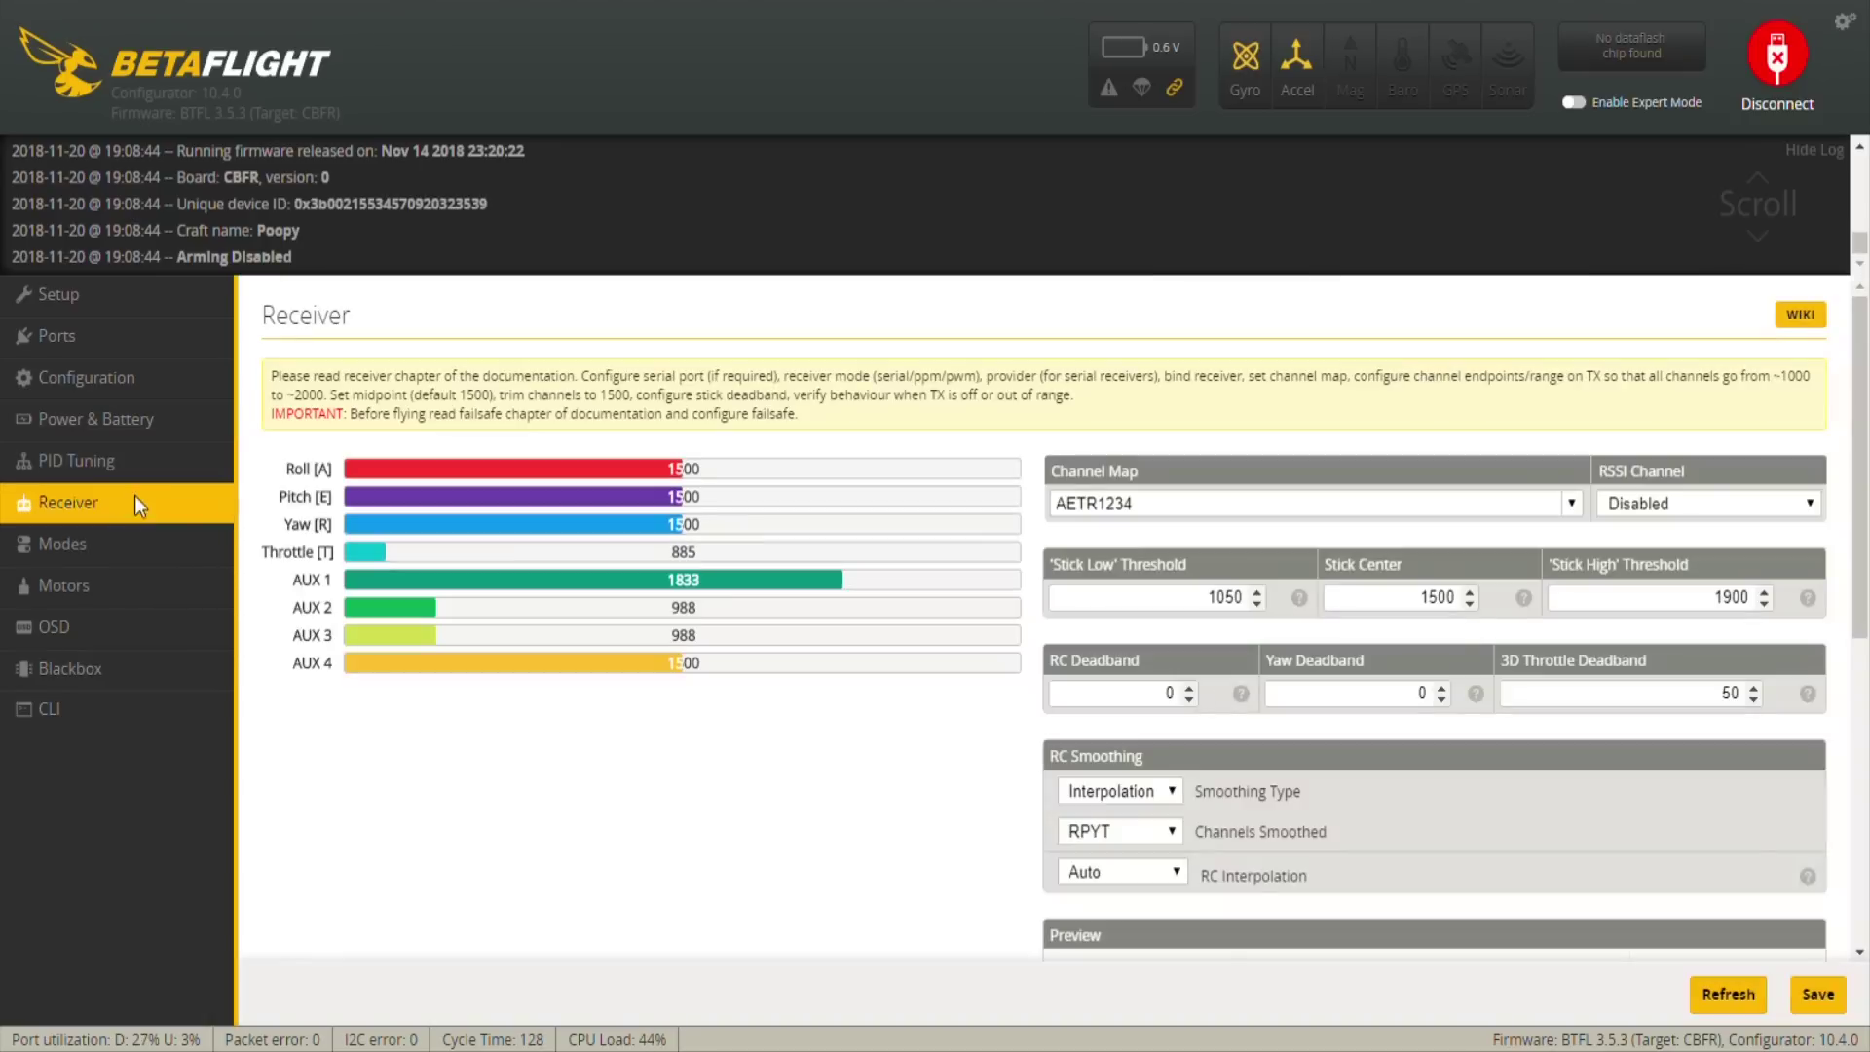
pyautogui.click(117, 461)
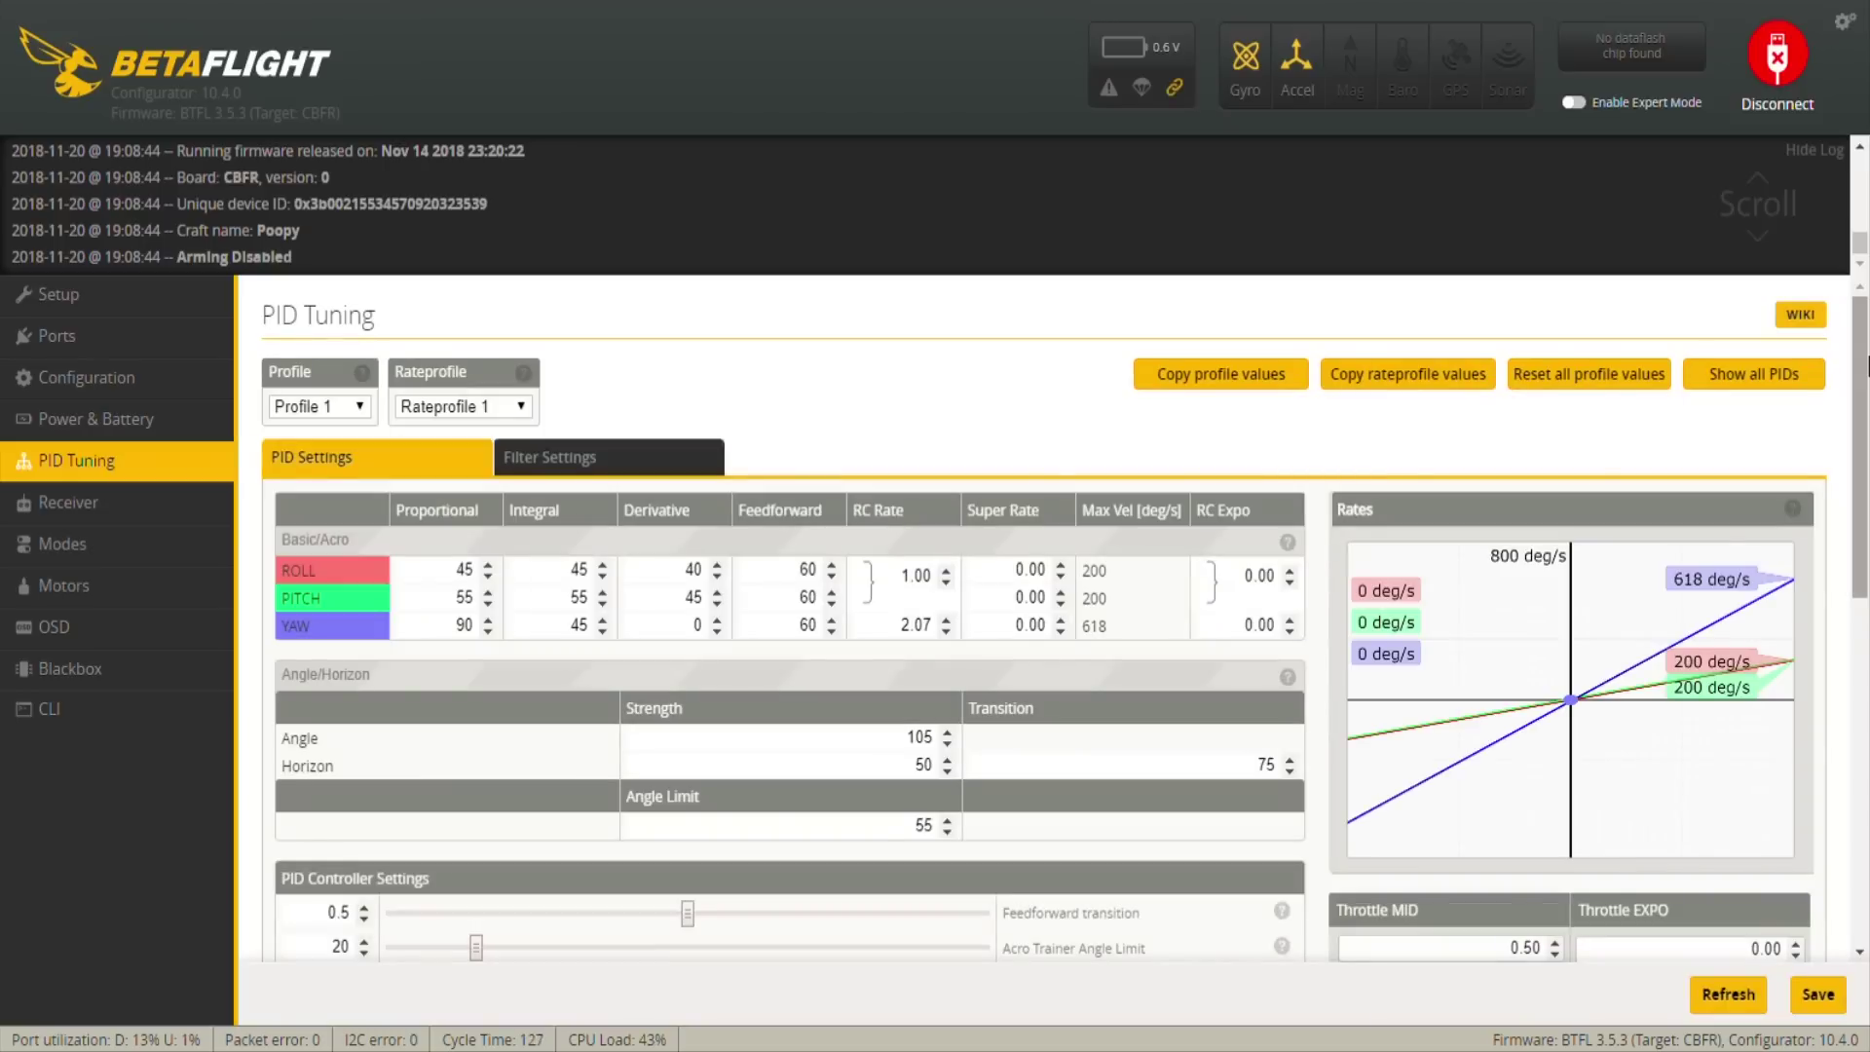
pyautogui.click(553, 461)
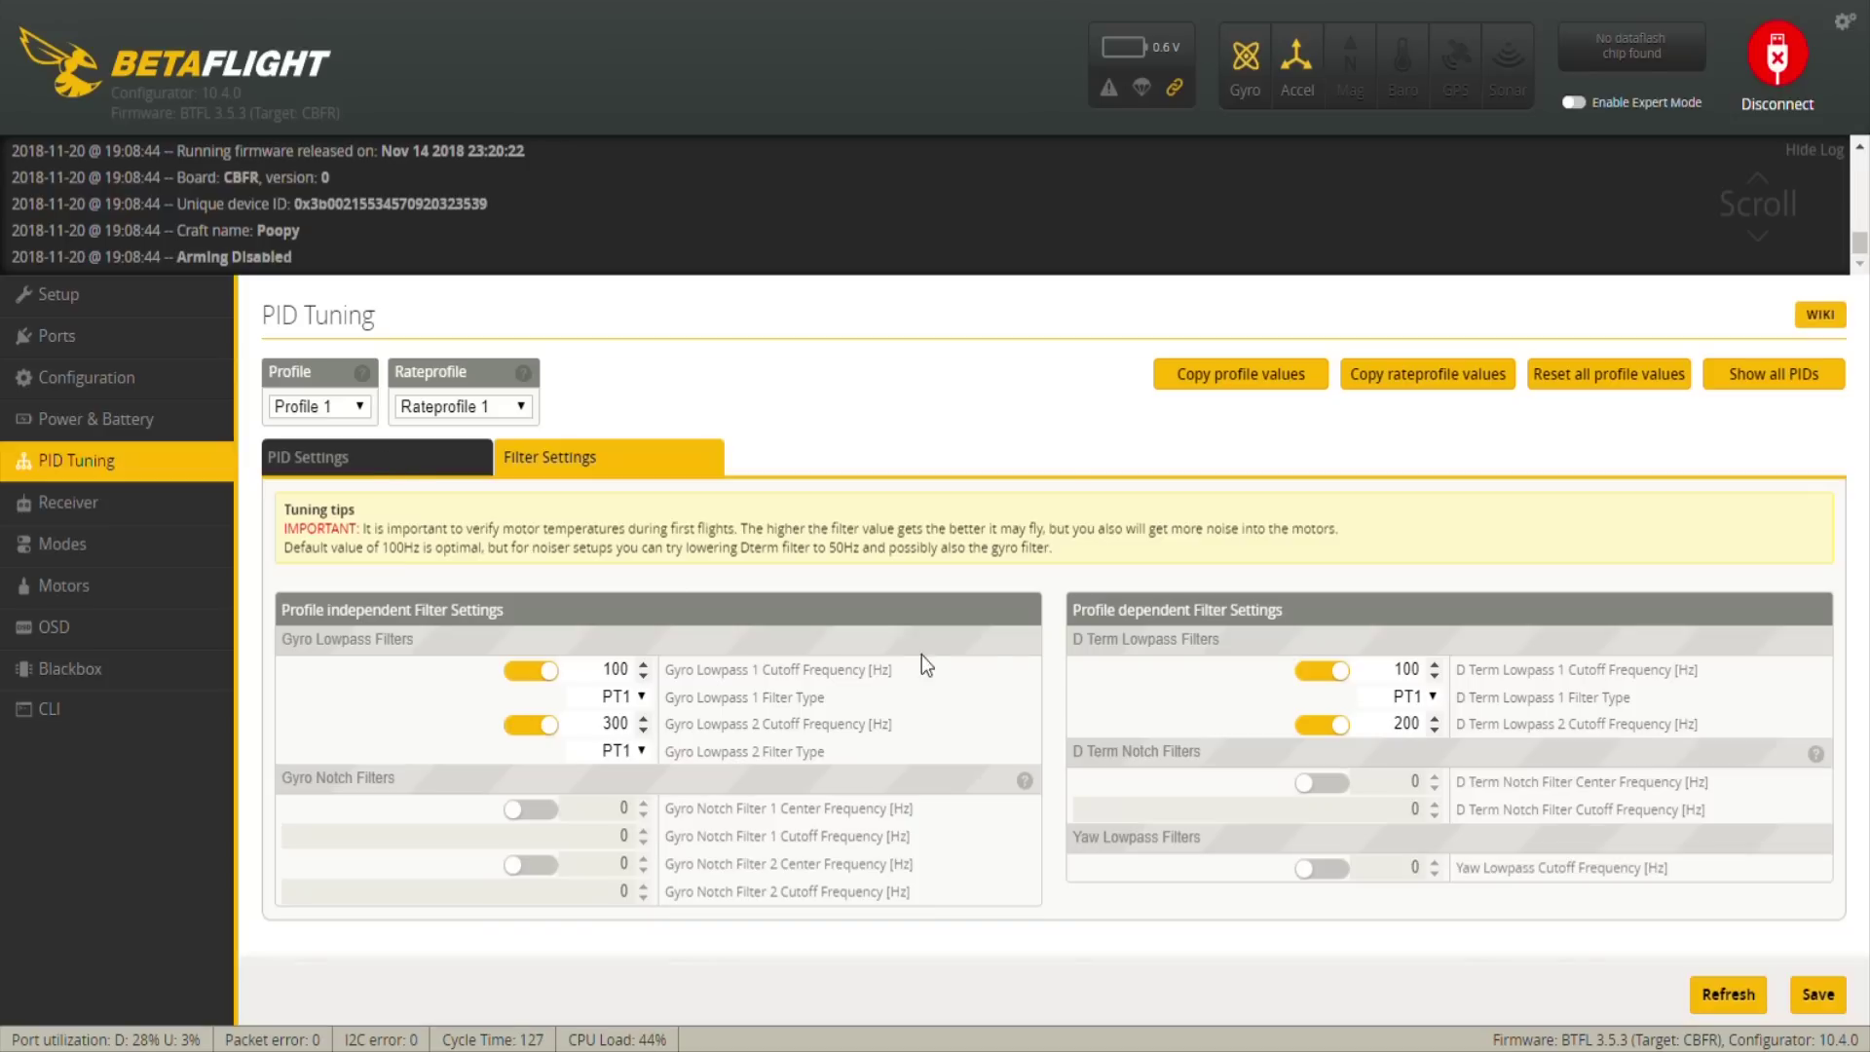
pyautogui.click(360, 469)
pyautogui.click(126, 508)
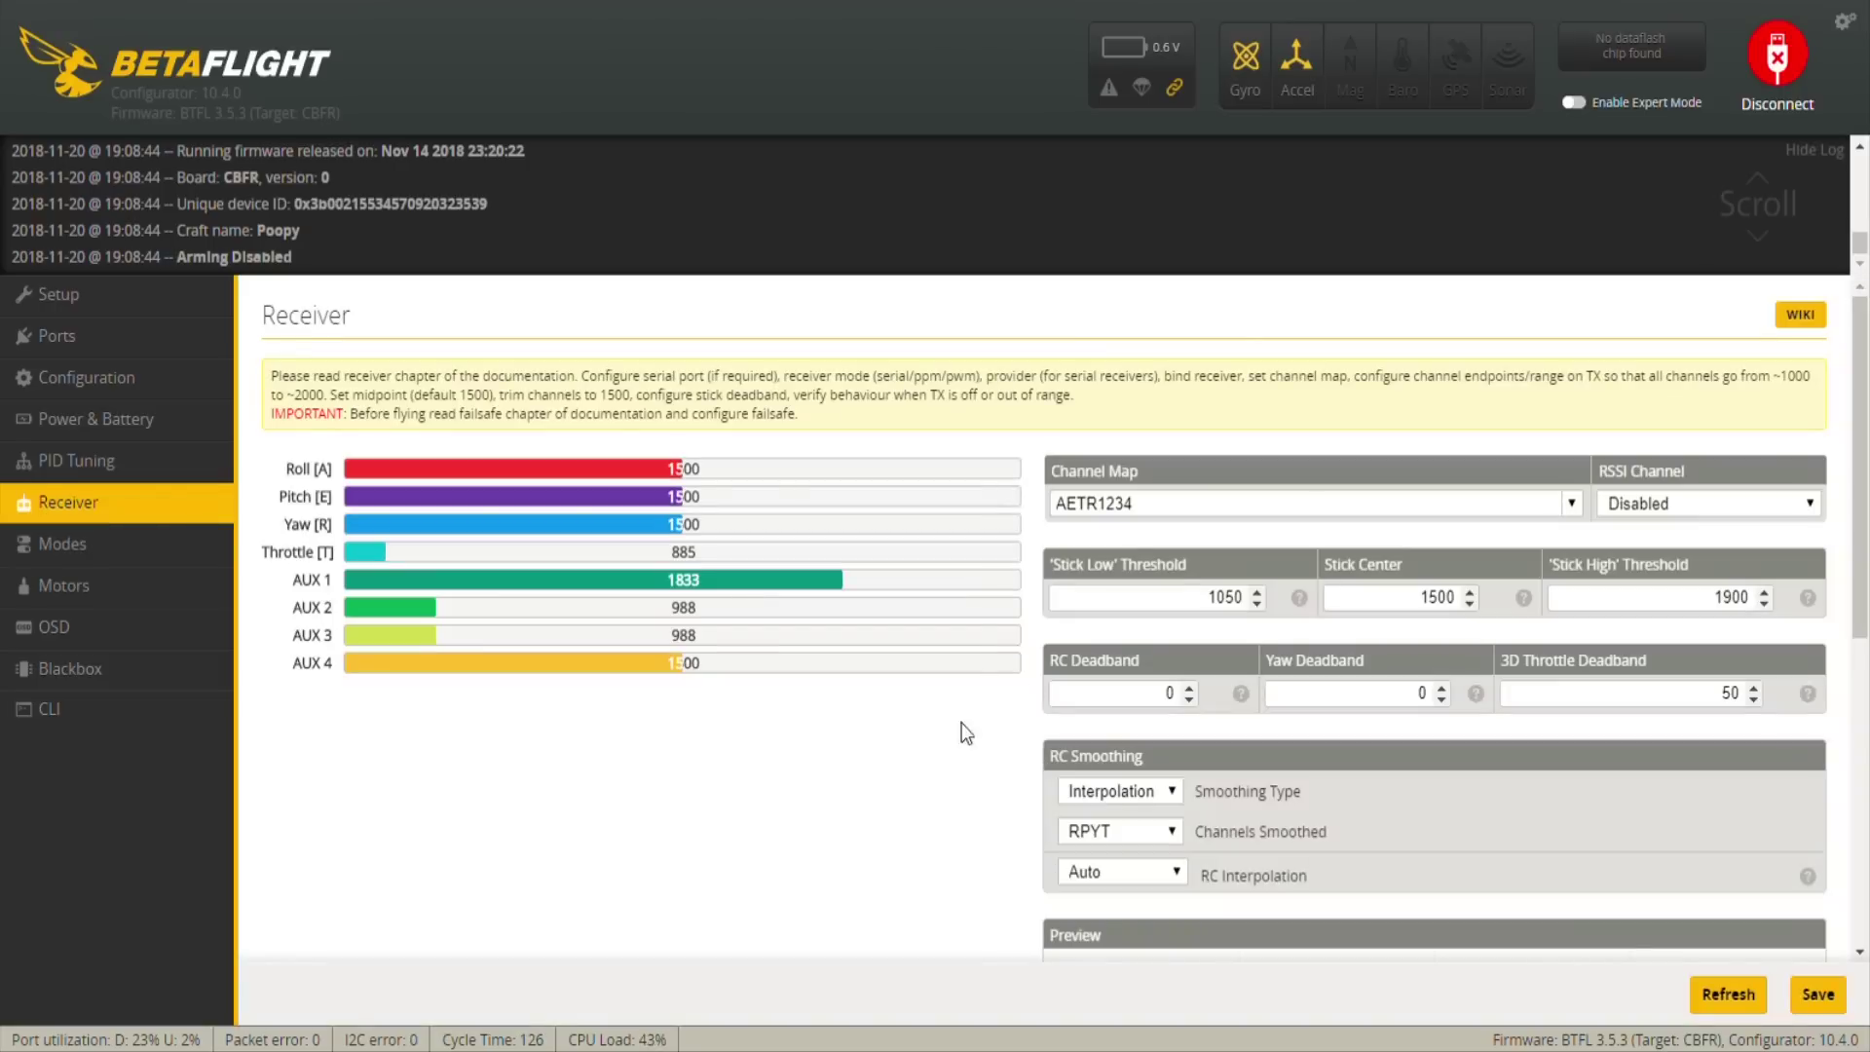
# Step: Review the AUX channel ranges assigned to the Arm, Angle, Beeper, OSD Disable and Flip Over After Crash modes
pyautogui.click(64, 560)
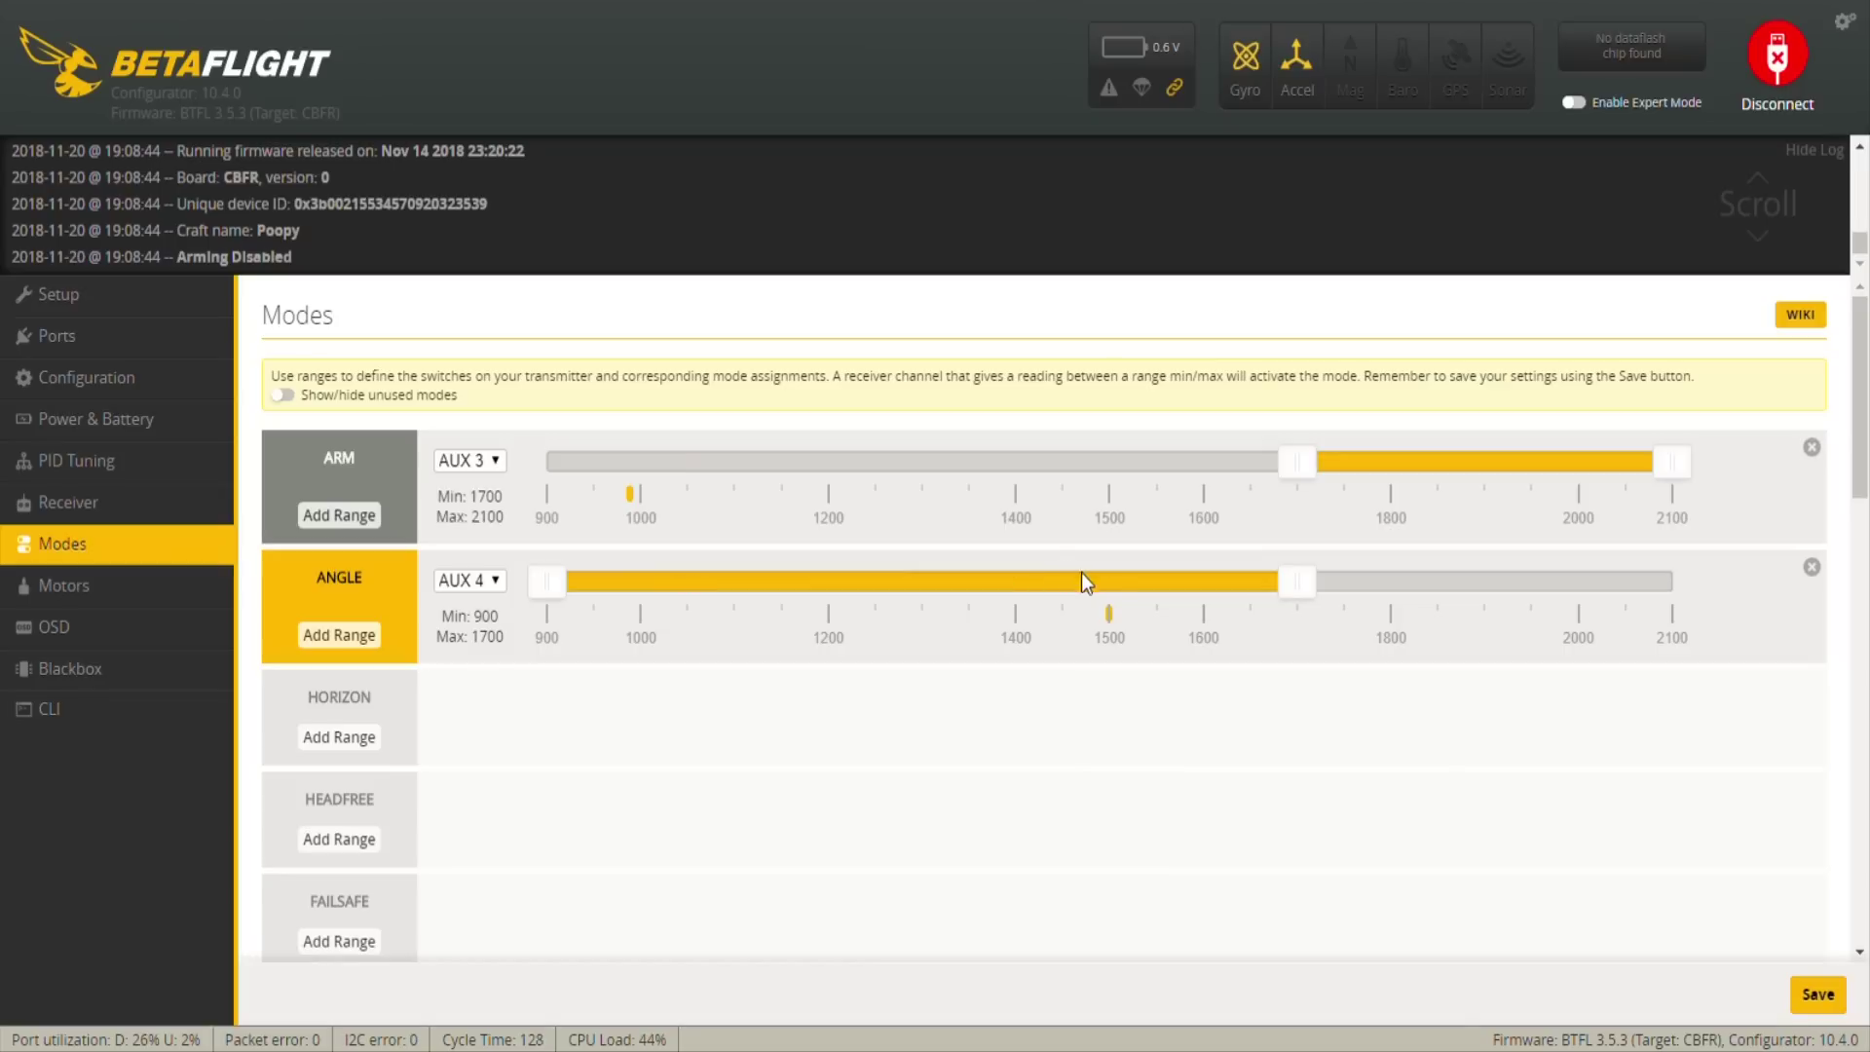
pyautogui.scroll(-6, 1837, 563)
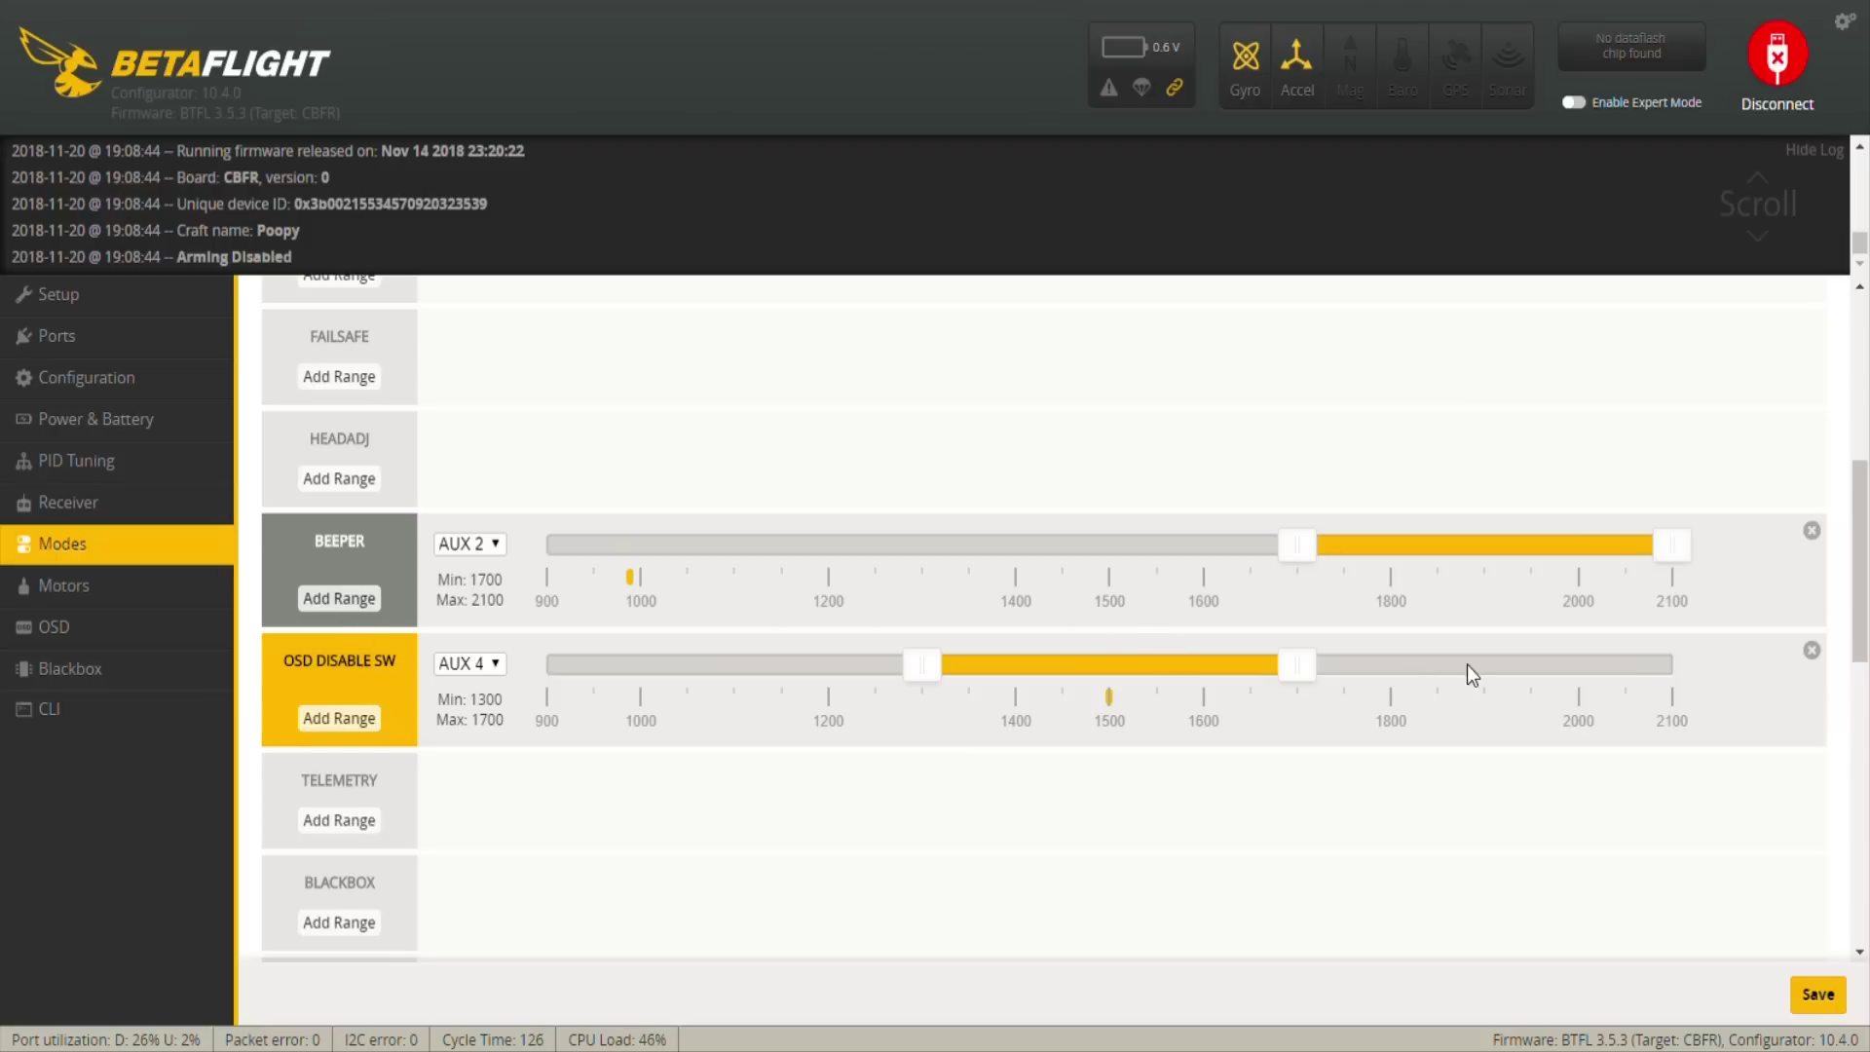
pyautogui.moveTo(1863, 601); pyautogui.dragTo(1865, 386)
pyautogui.scroll(-2, 1862, 409)
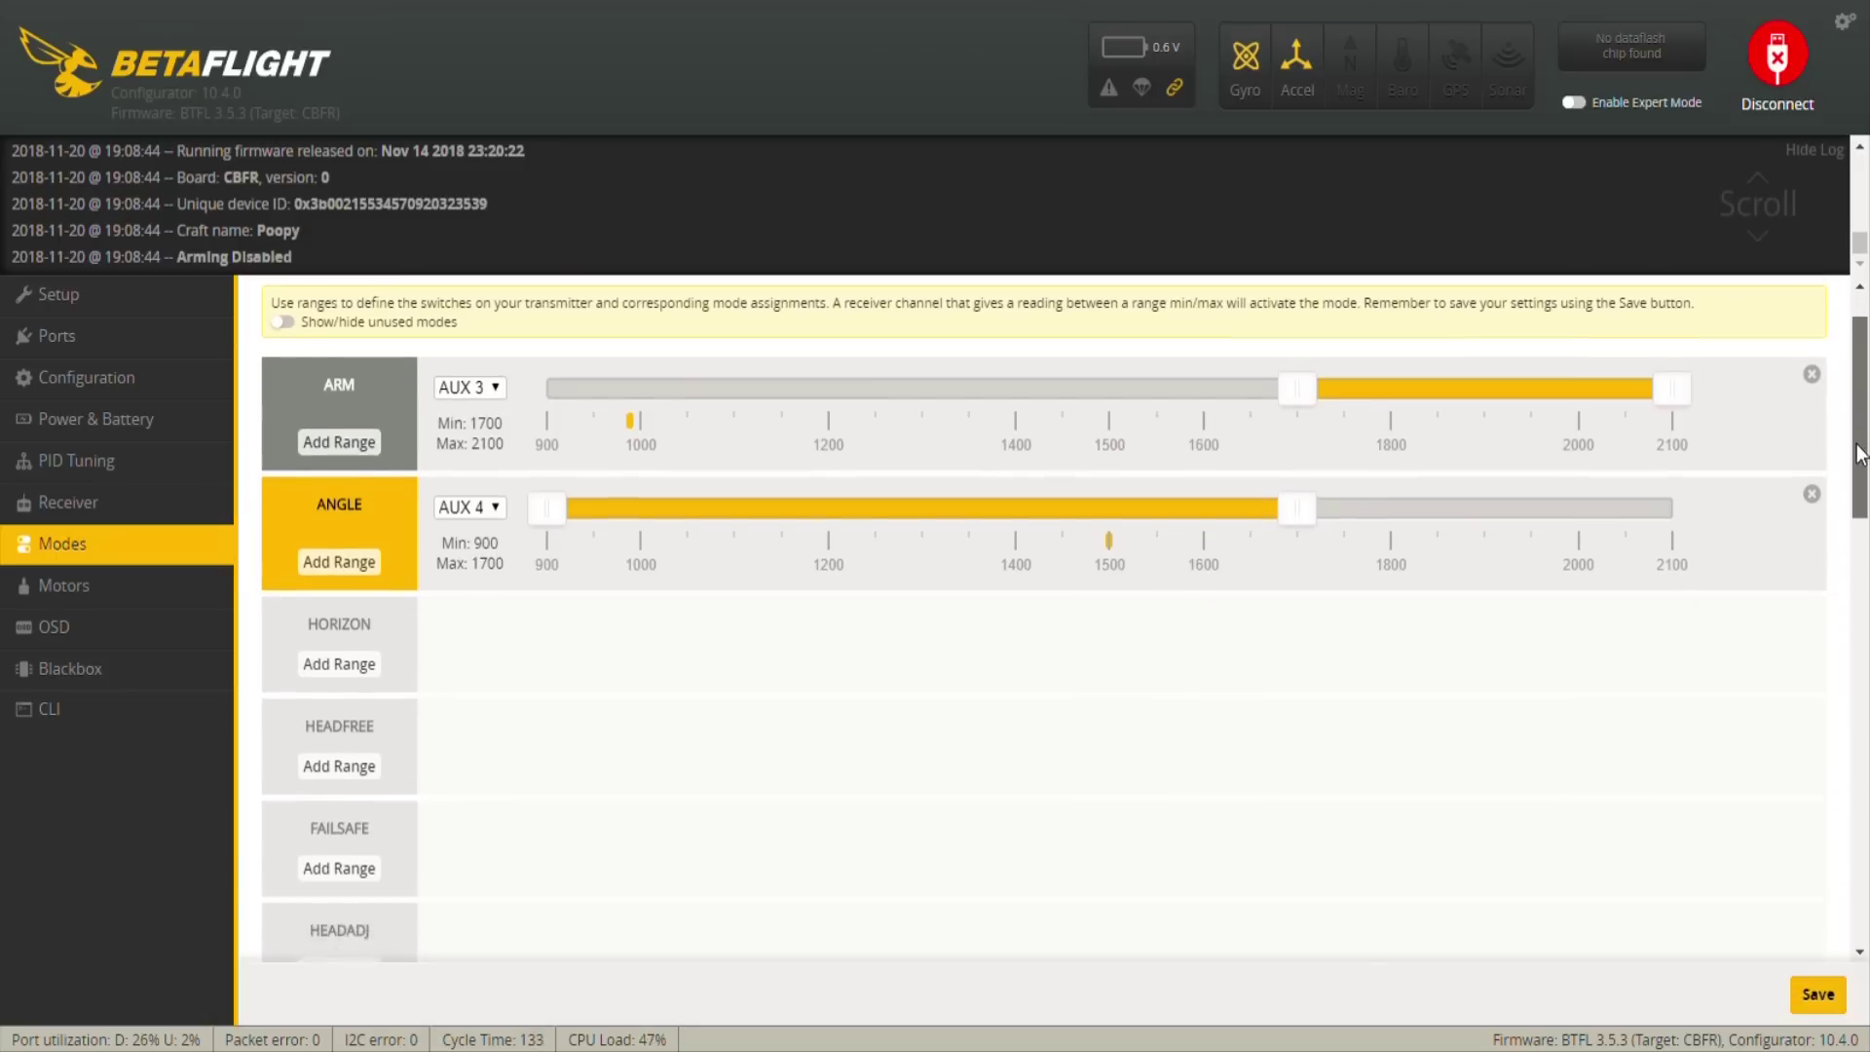
pyautogui.moveTo(1855, 468); pyautogui.dragTo(873, 783)
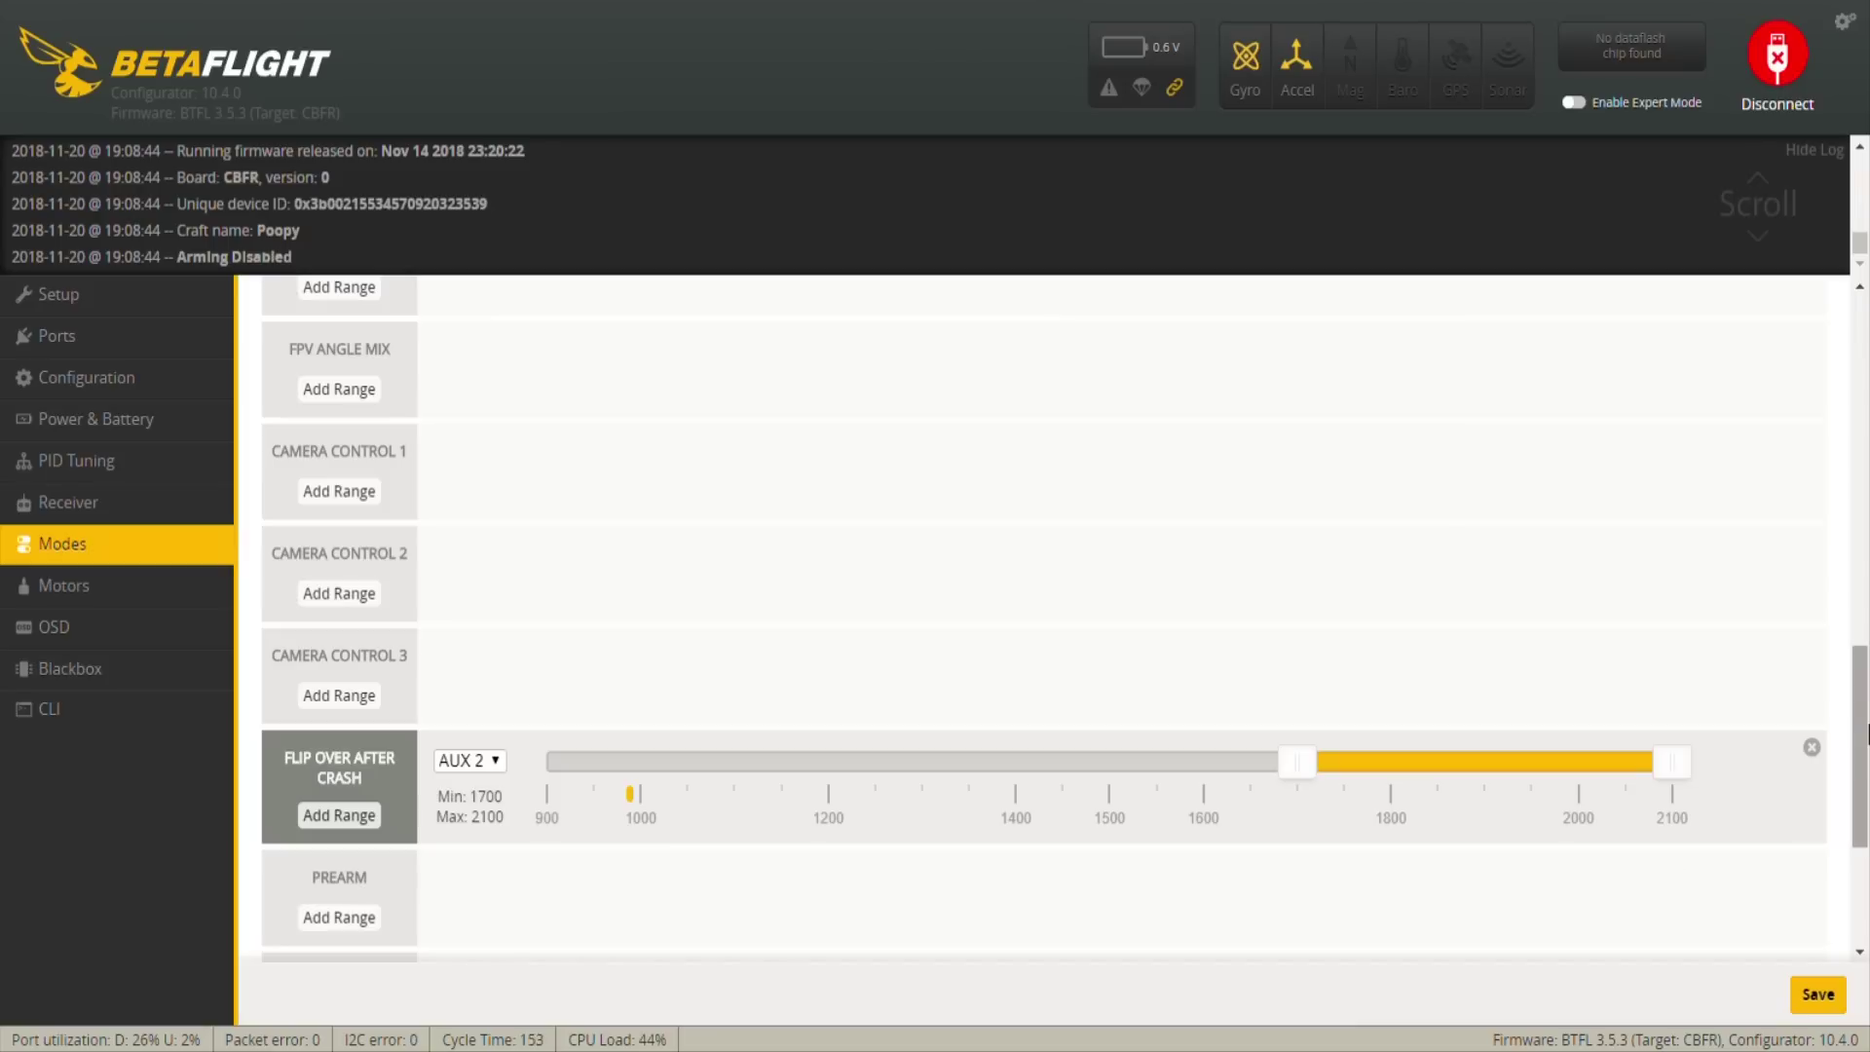
pyautogui.moveTo(1861, 723); pyautogui.dragTo(1865, 801)
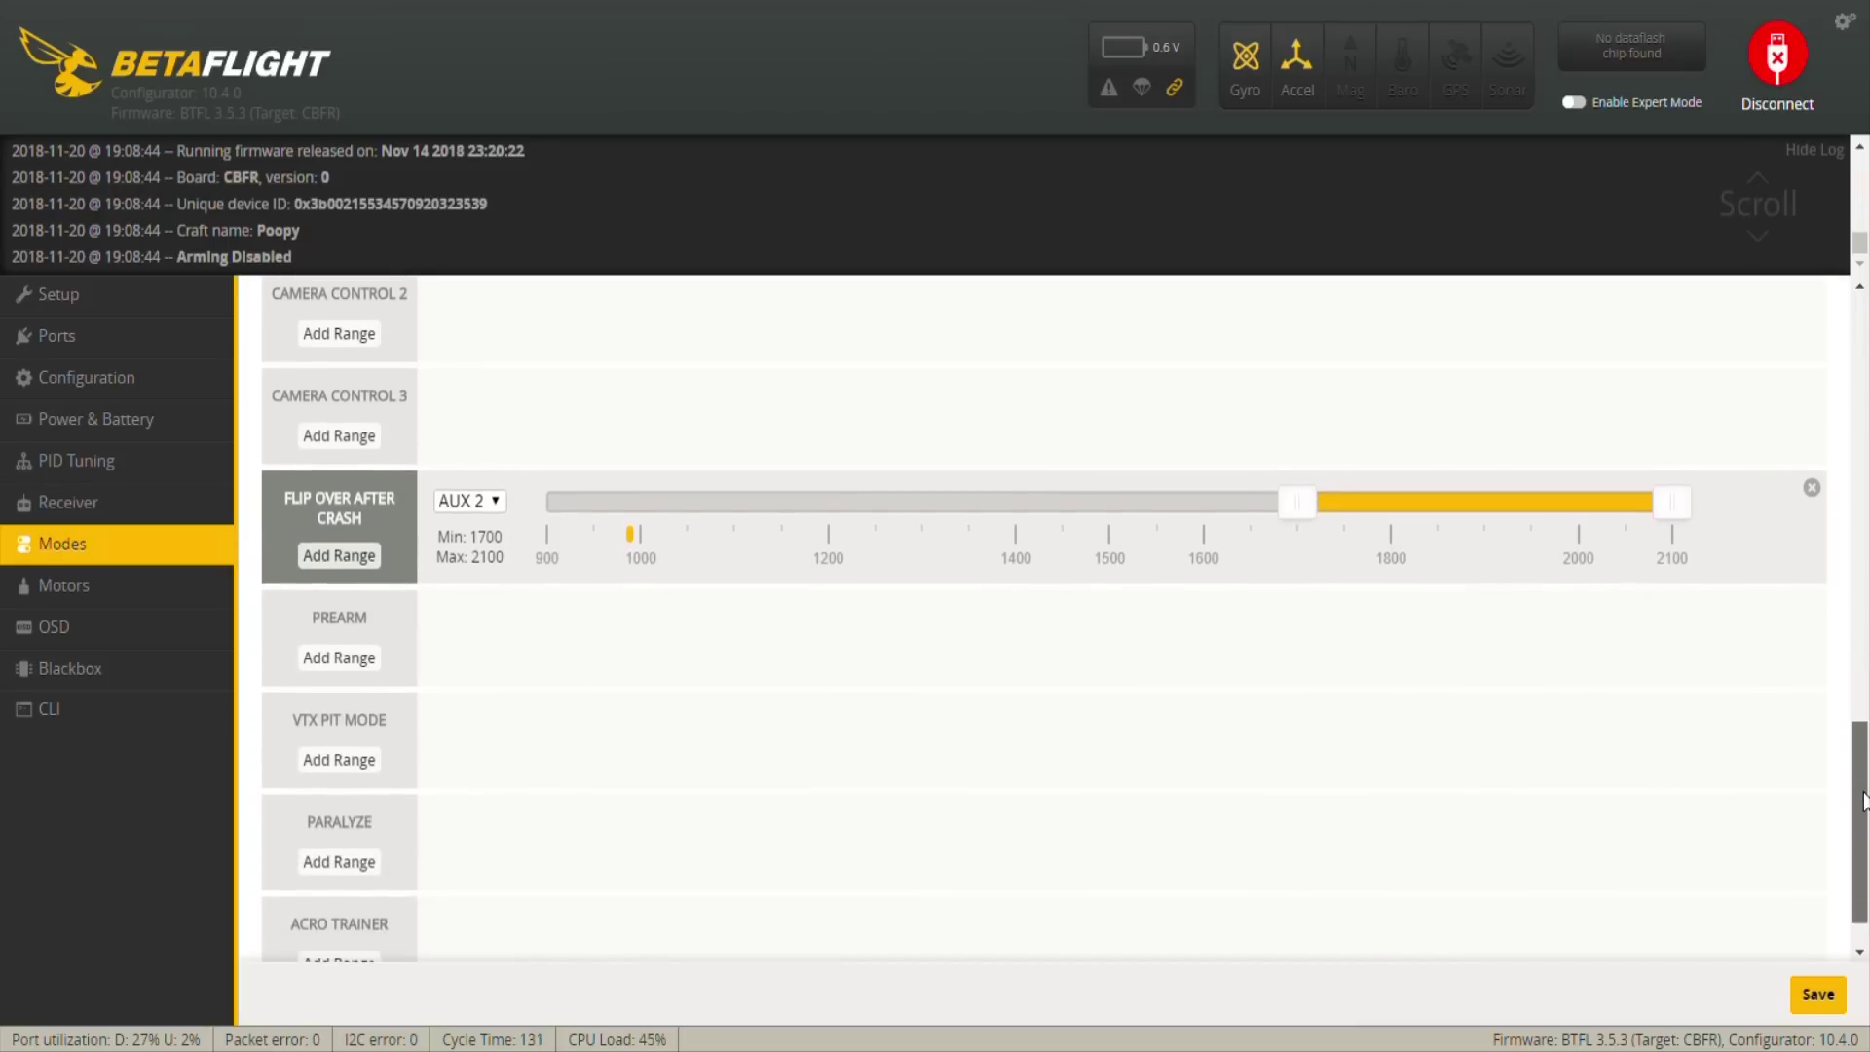
# Step: Check the OSD elements, video format, timers and alarms, as well as the Blackbox logging configuration
pyautogui.click(105, 631)
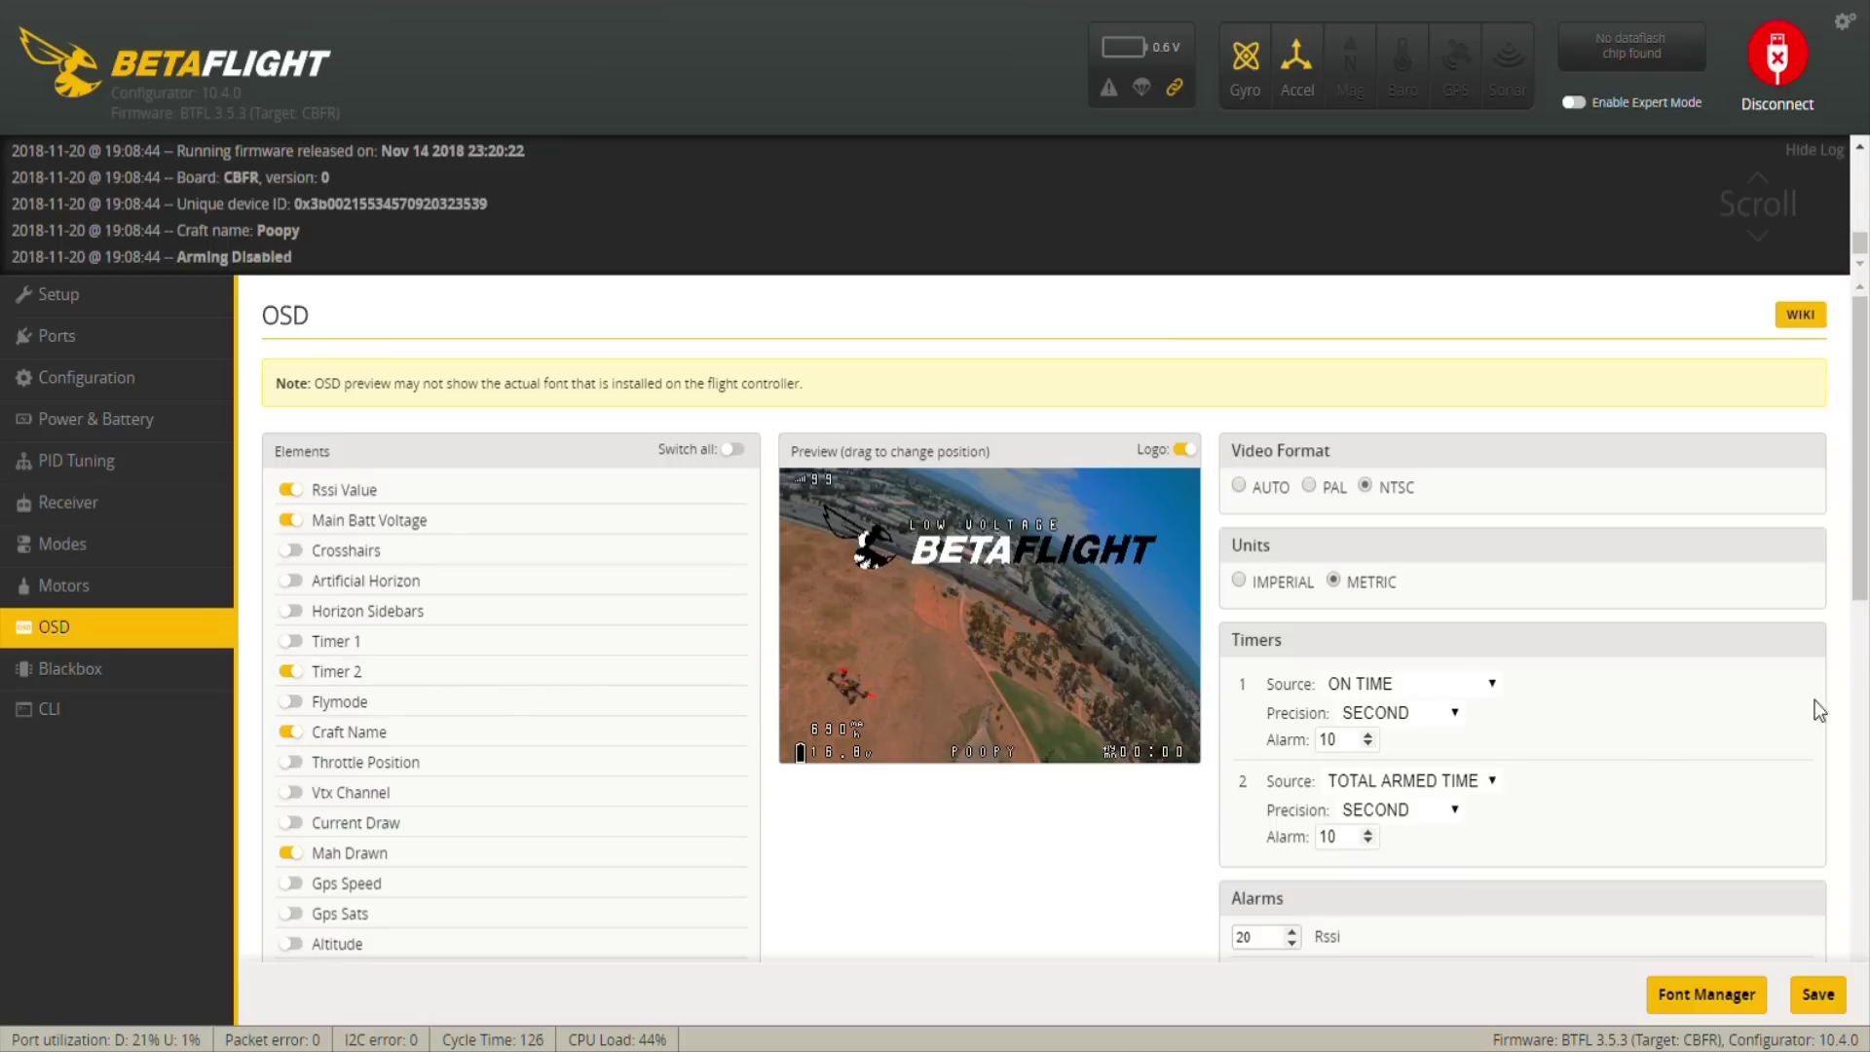
pyautogui.scroll(-3, 1864, 517)
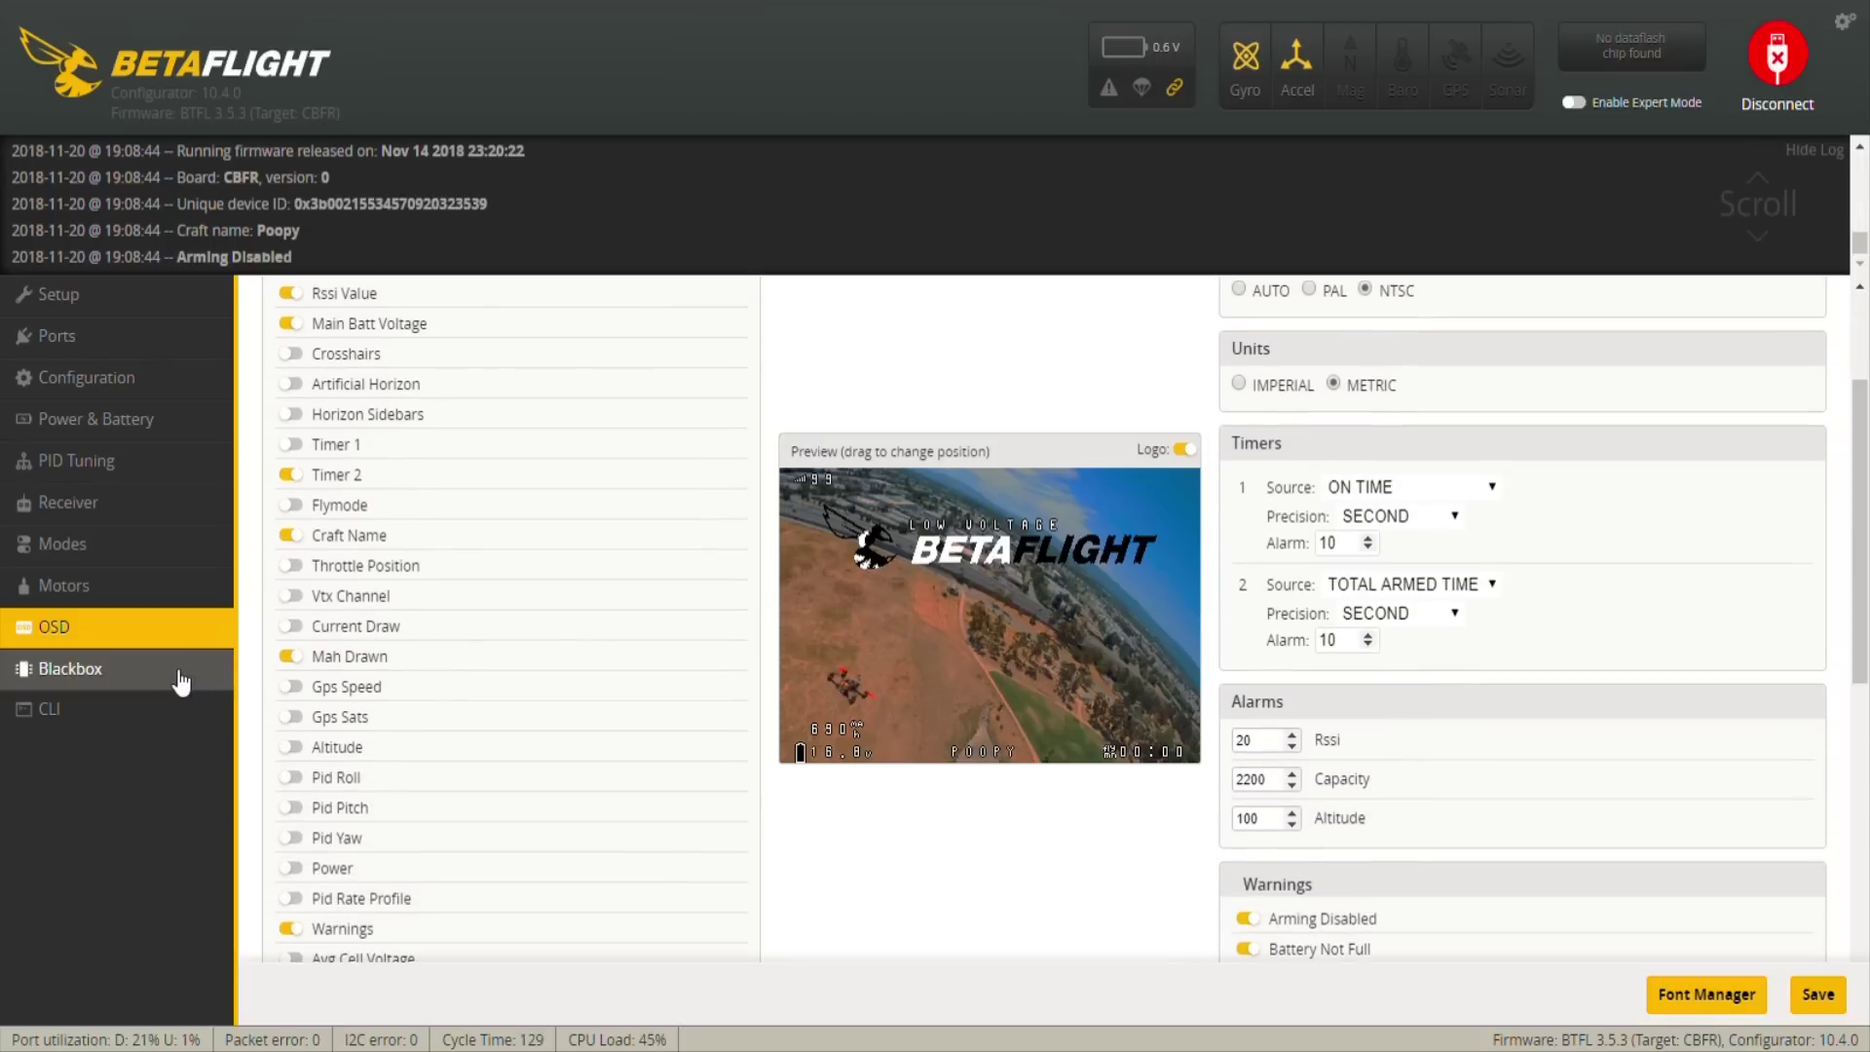
pyautogui.click(179, 681)
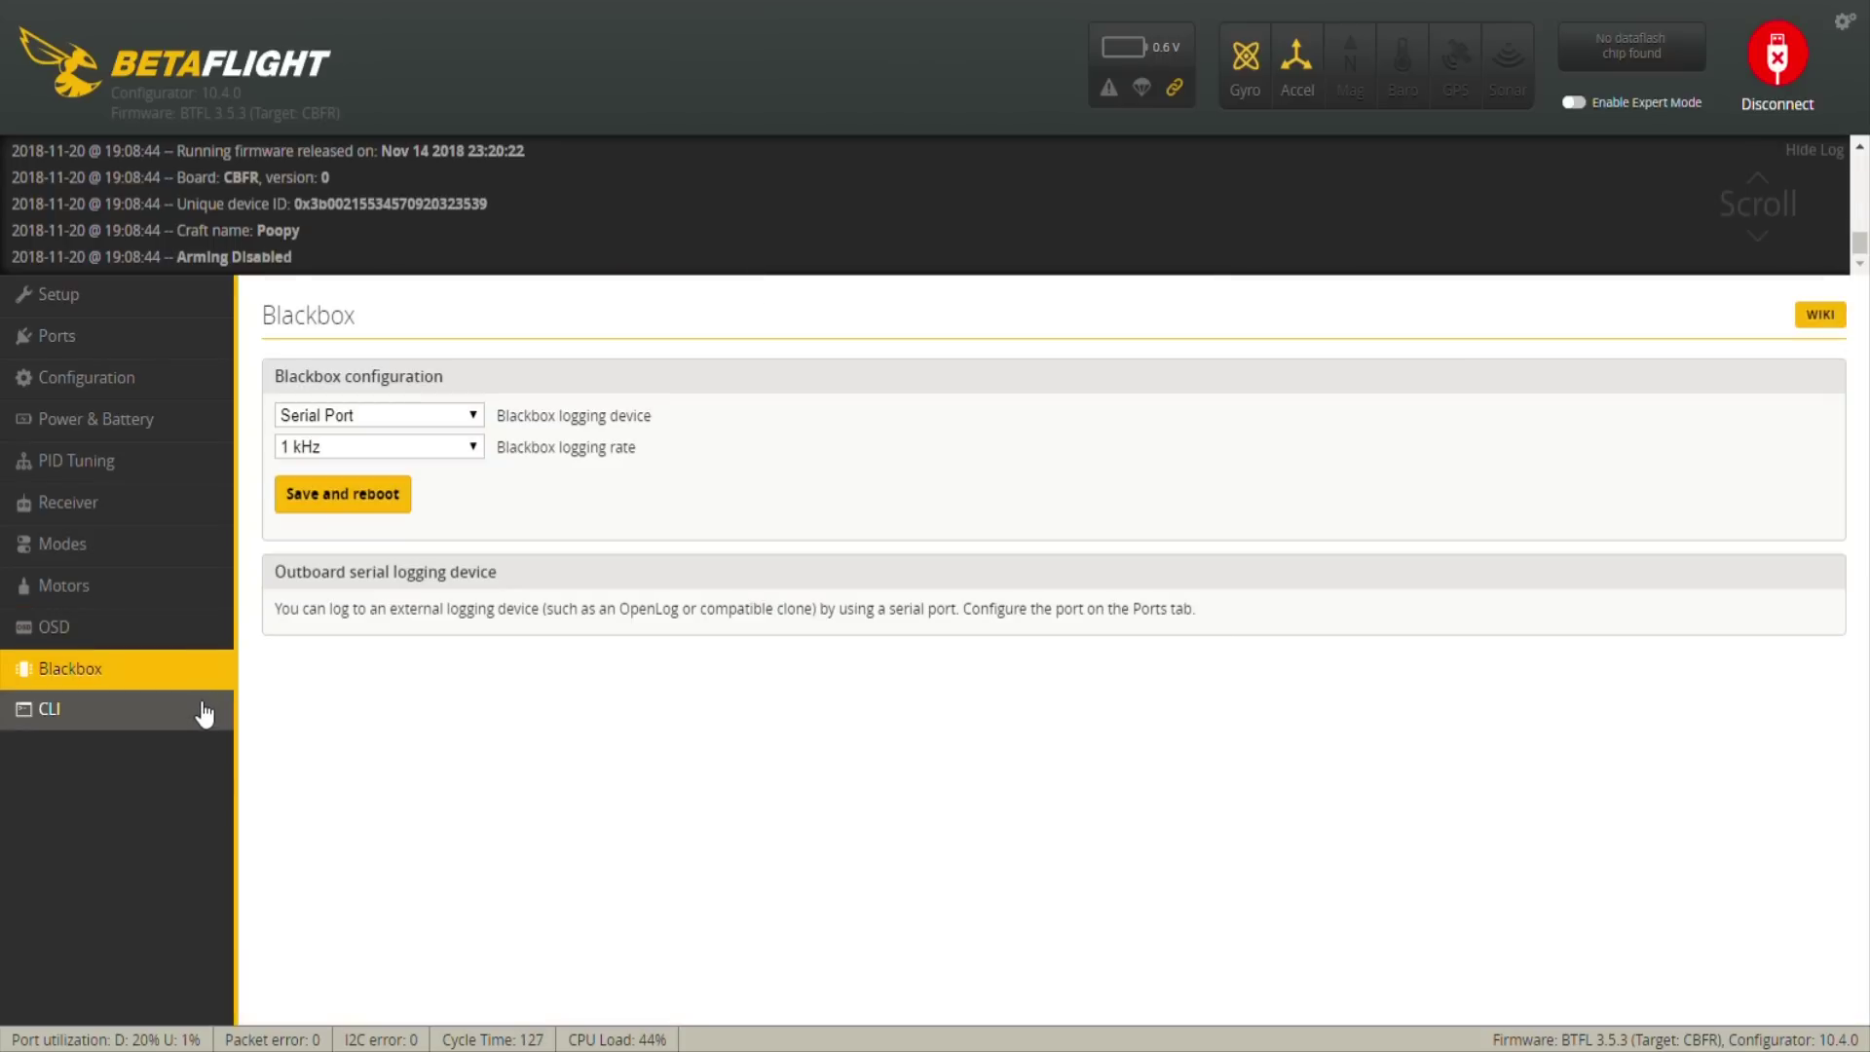
# Step: Open the flight controller's command-line interface and make its command entry ready for input
pyautogui.click(195, 701)
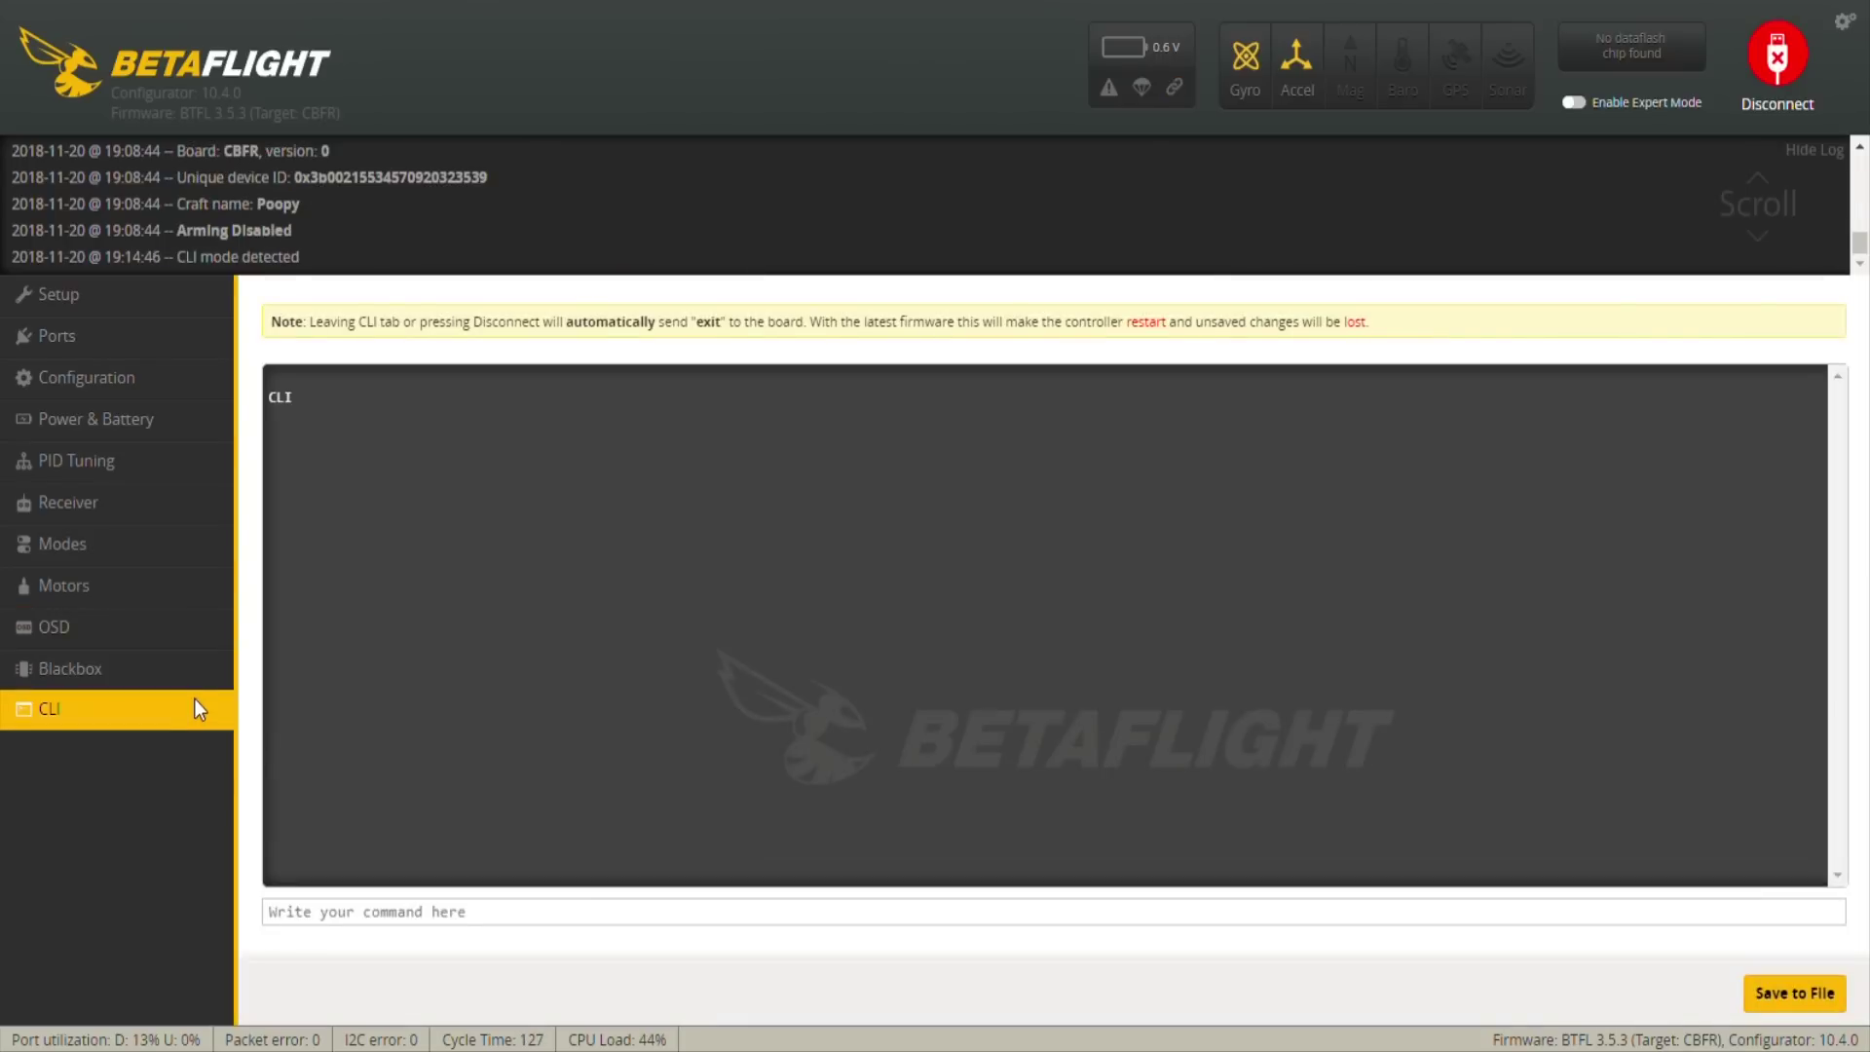
pyautogui.click(344, 920)
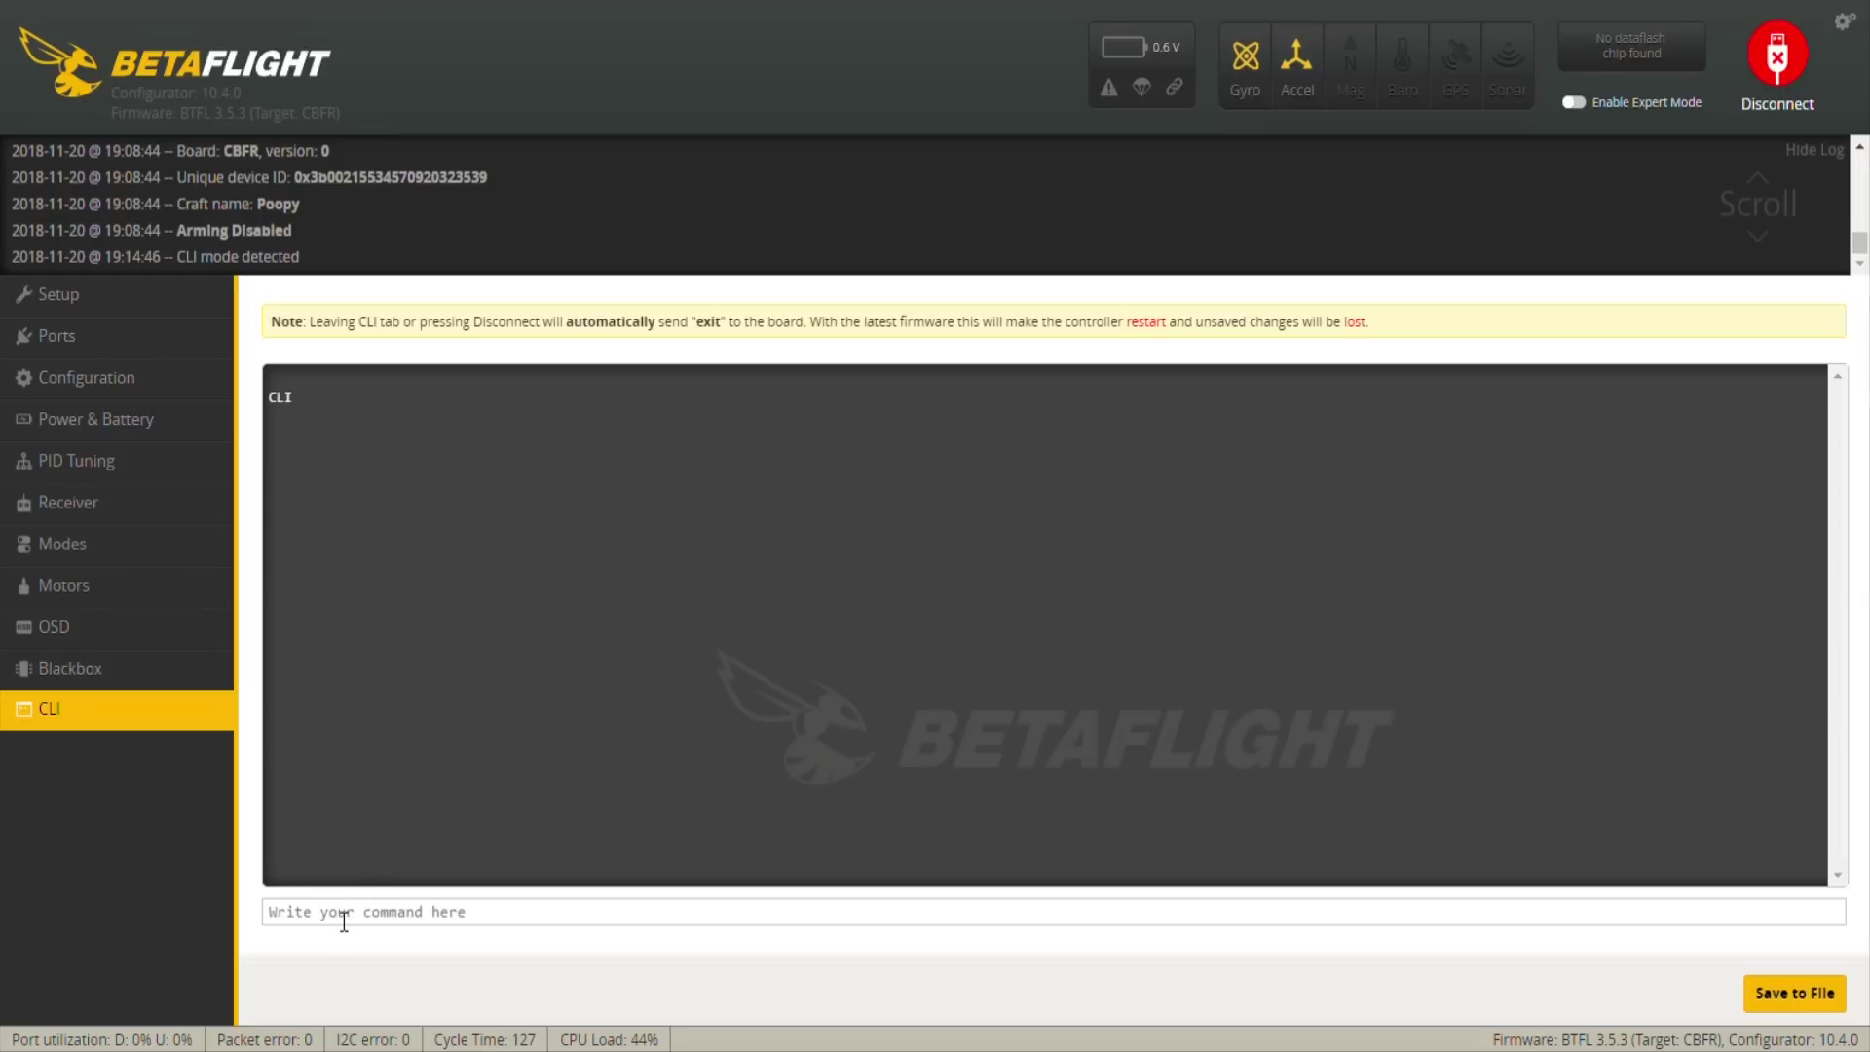